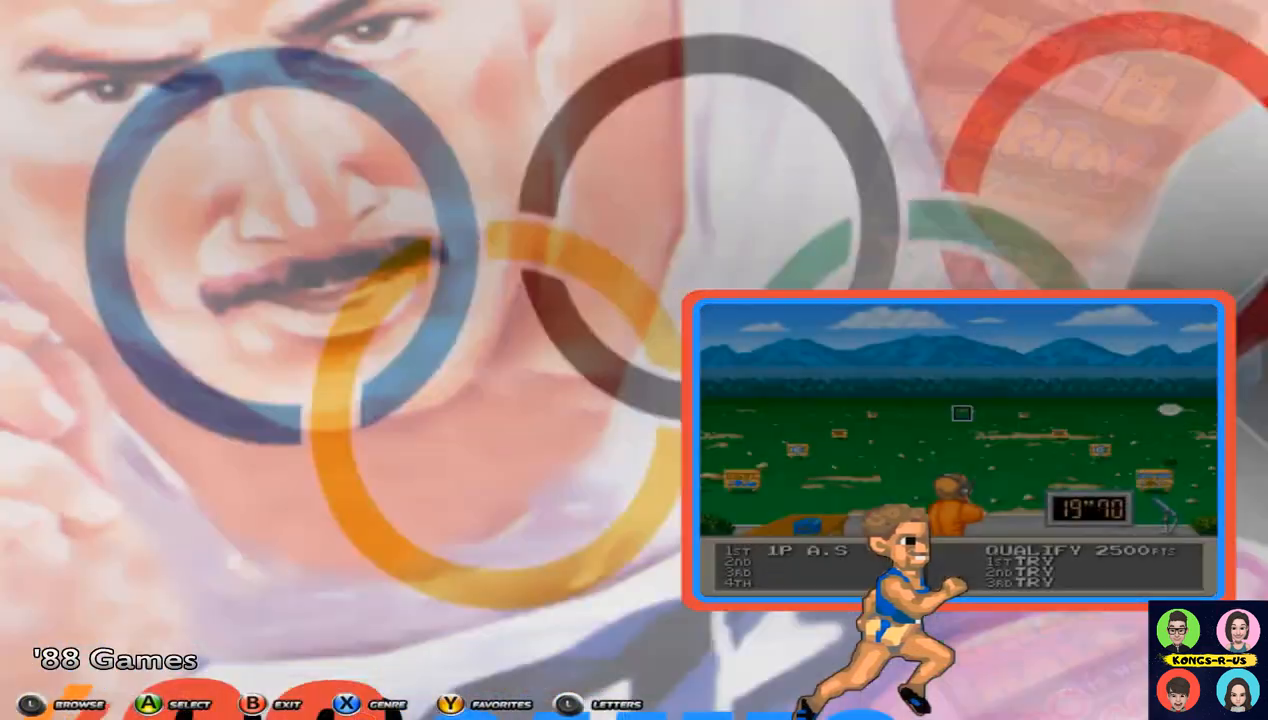
Step: Browse forward through the MAME game wheel from '88 Games past the 194x titles to Aero Fighters Special
{"action": "key", "text": "Down"}
{"action": "key", "text": "Down"}
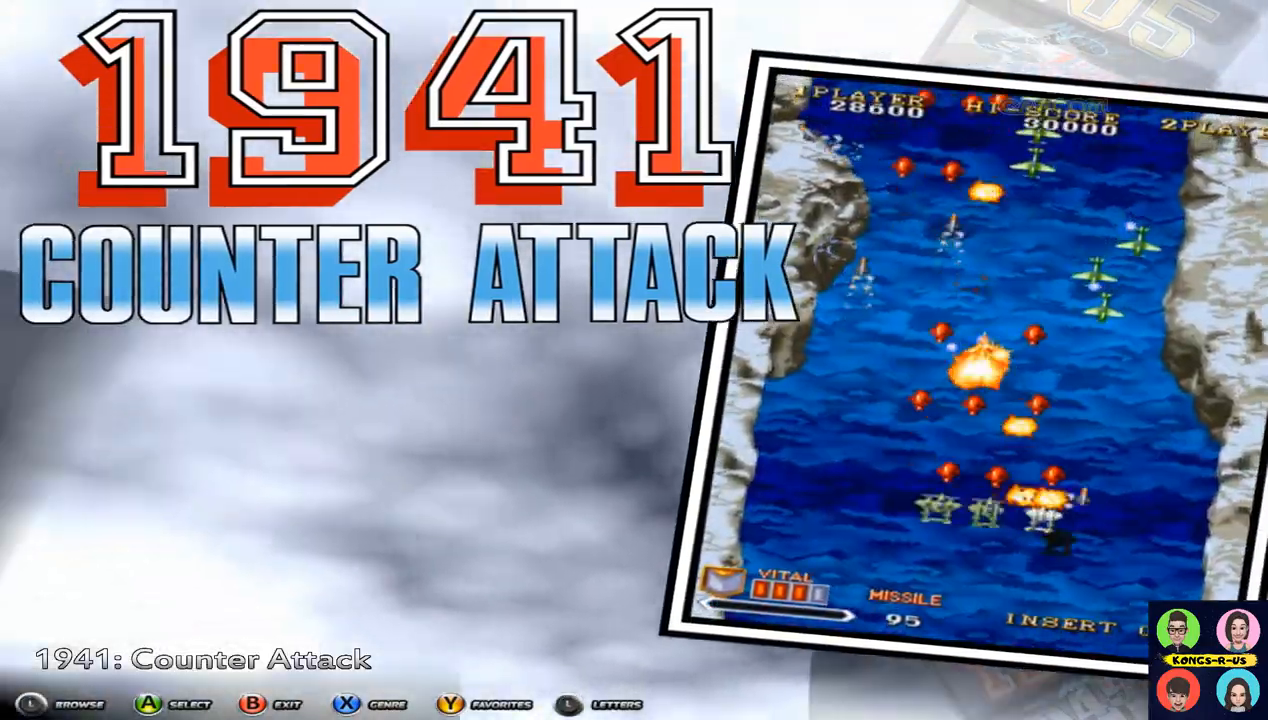
{"action": "key", "text": "Down"}
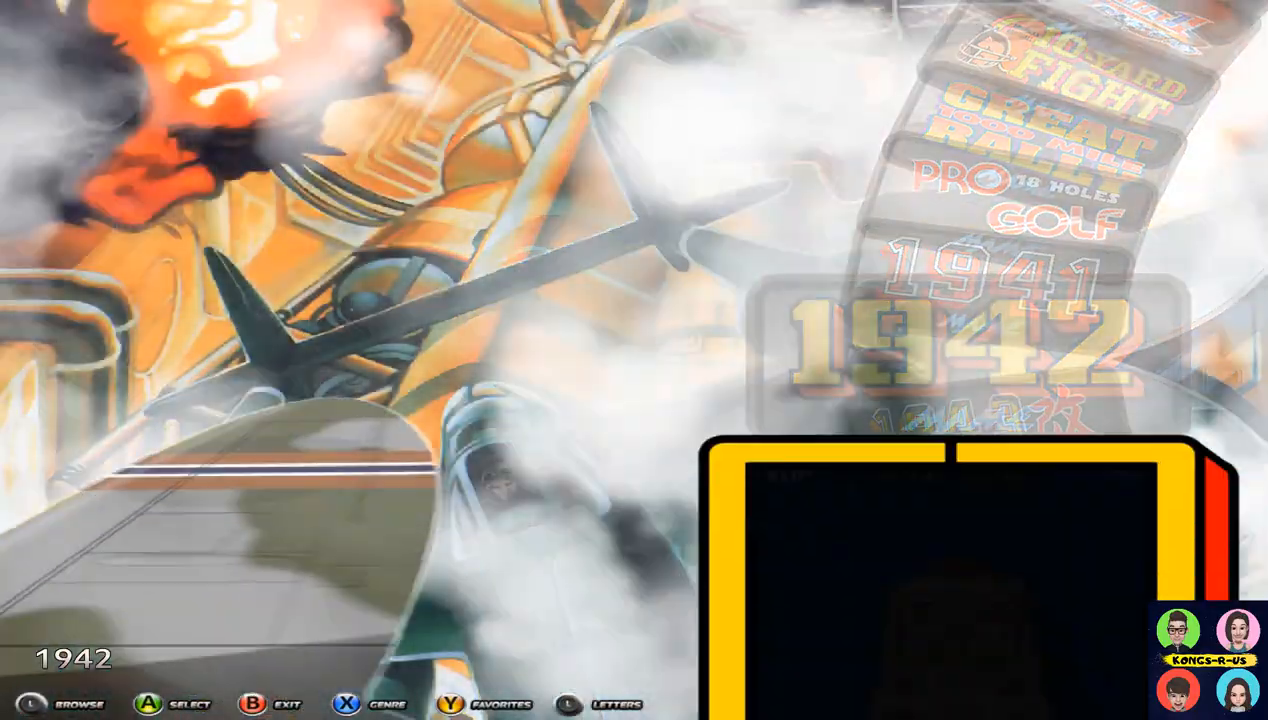
{"action": "key", "text": "Down"}
{"action": "key", "text": "Down"}
{"action": "key", "text": "Down"}
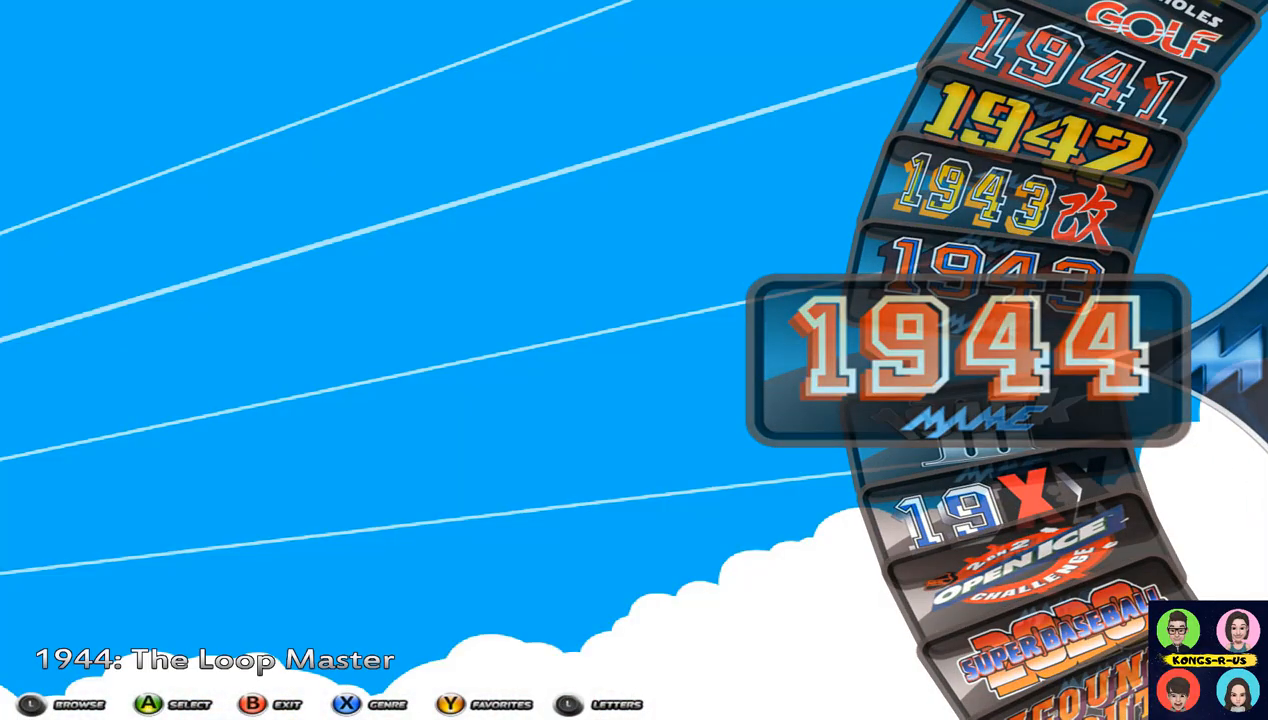
{"action": "key", "text": "Down"}
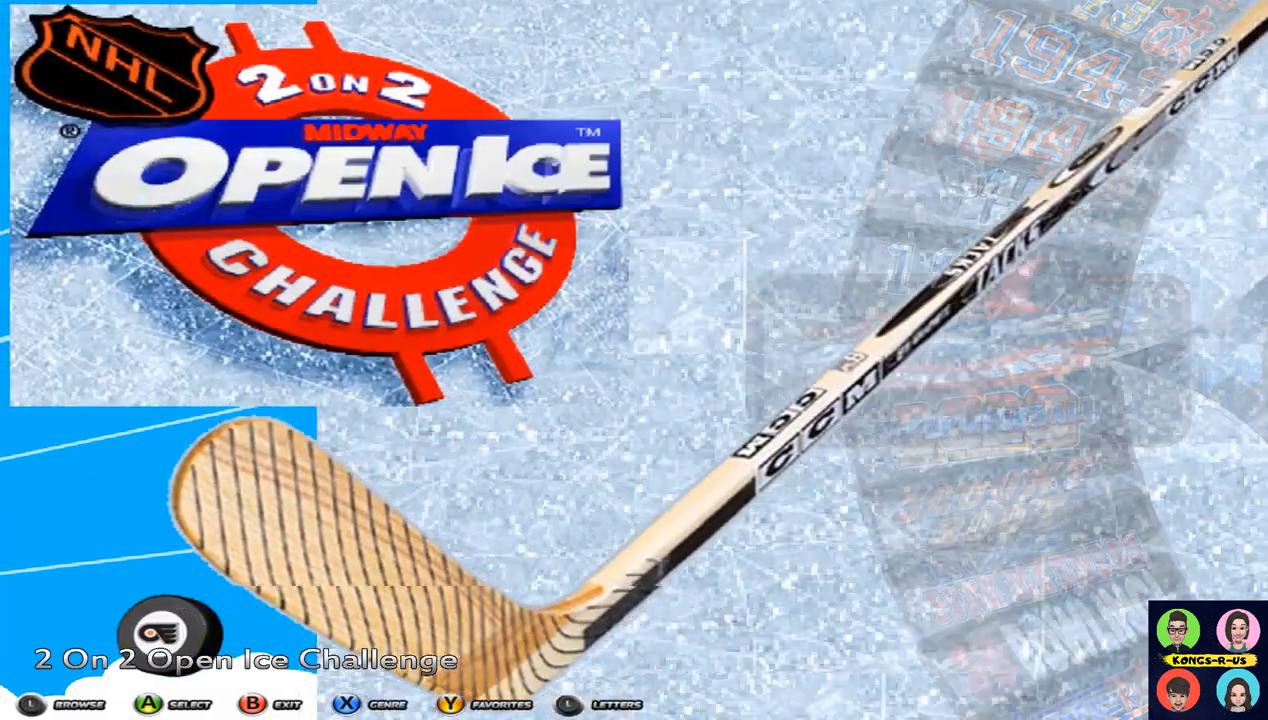
{"action": "key", "text": "Down"}
{"action": "key", "text": "Down"}
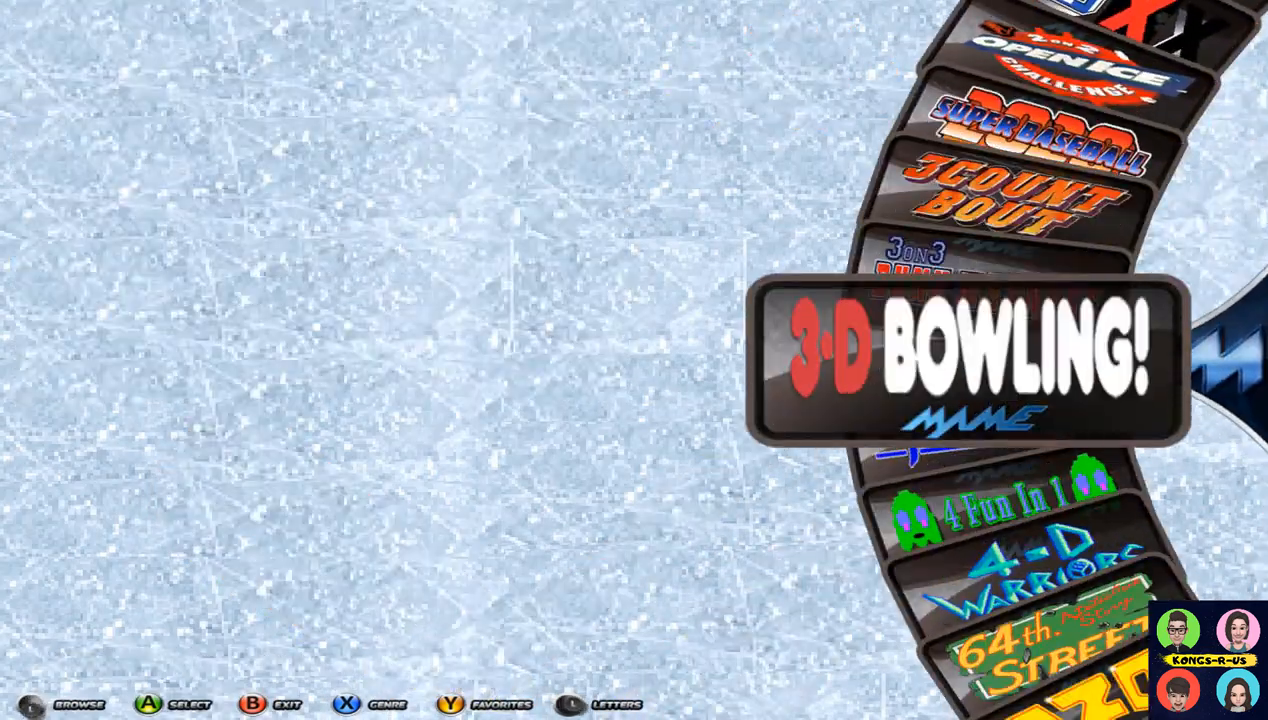
{"action": "key", "text": "Down"}
{"action": "key", "text": "Down"}
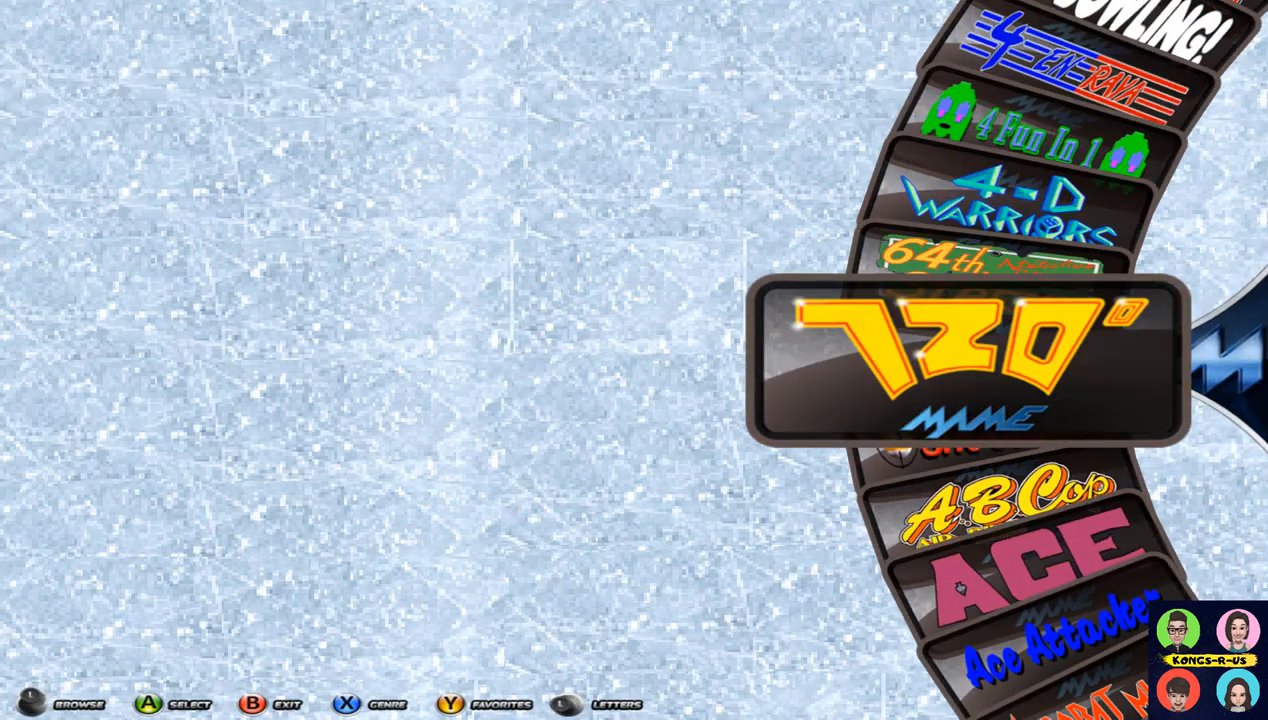
{"action": "key", "text": "Down"}
{"action": "key", "text": "Down"}
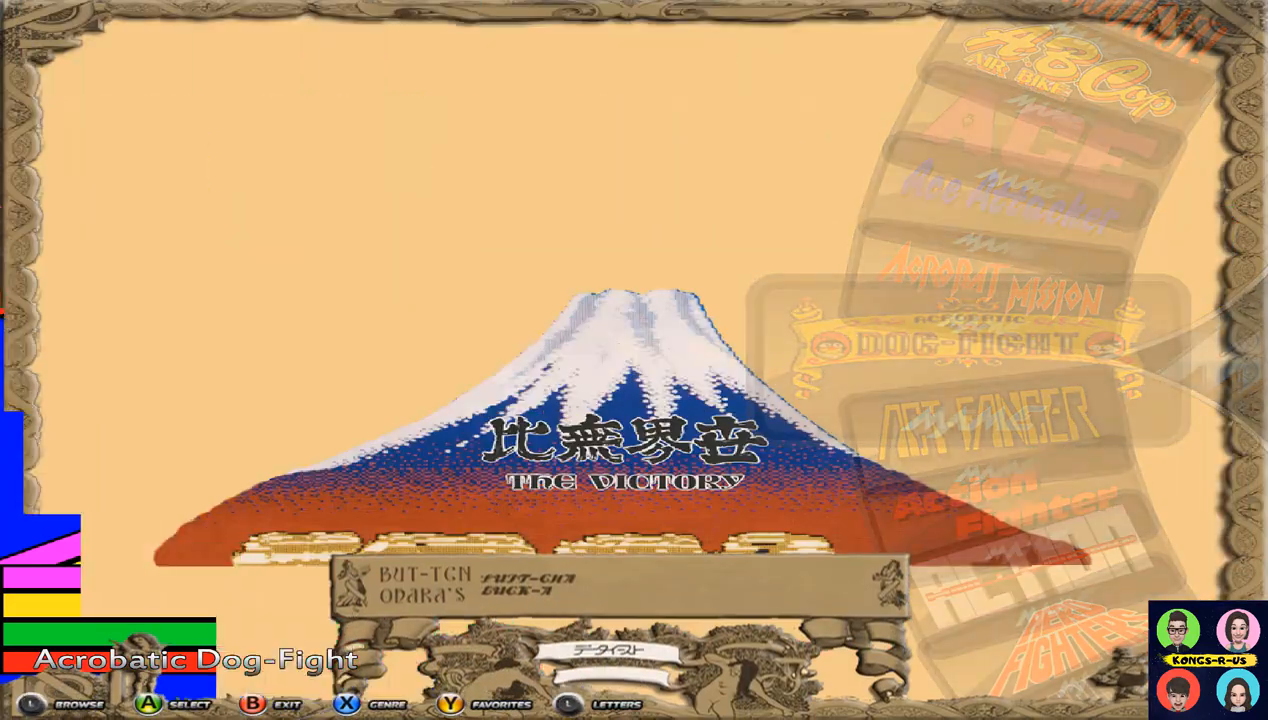
{"action": "key", "text": "Down"}
{"action": "key", "text": "Down"}
{"action": "key", "text": "Down"}
{"action": "key", "text": "Down"}
{"action": "key", "text": "Down"}
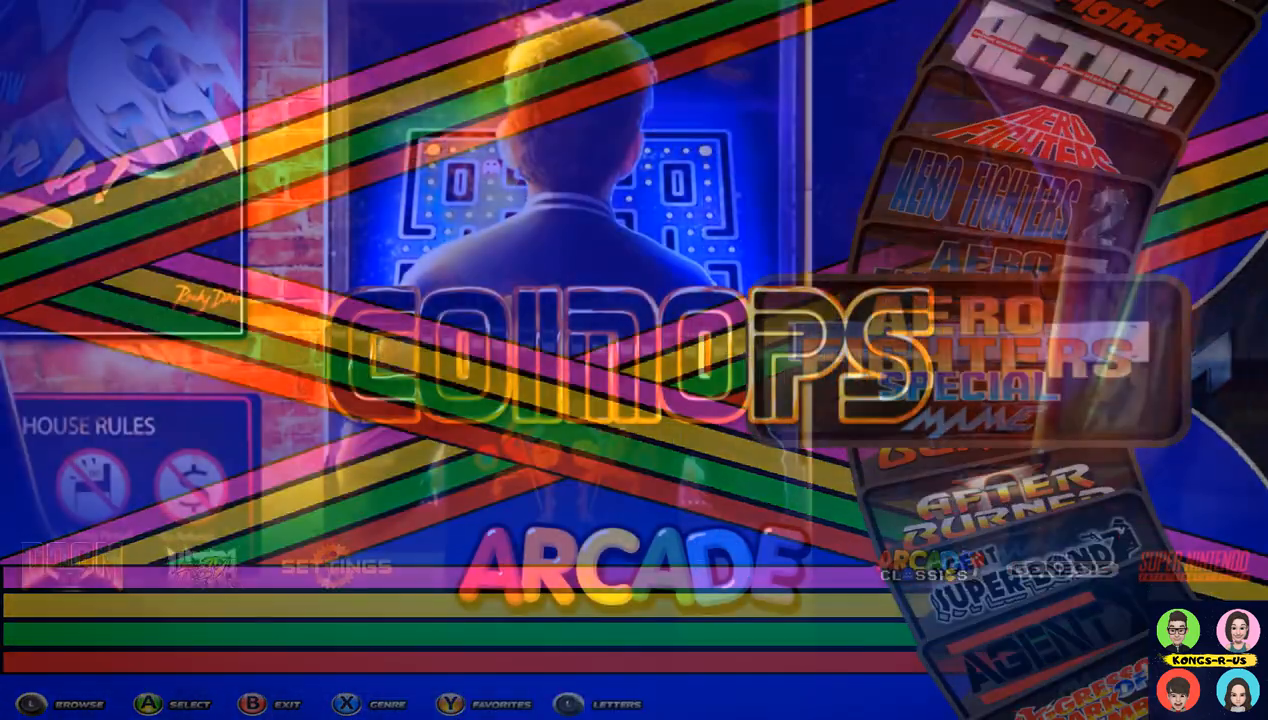
{"action": "key", "text": "Down"}
{"action": "key", "text": "Down"}
Step: Move through the CoinOPS collections to Dreamcast, open it, and browse backward through its game list
{"action": "key", "text": "Right"}
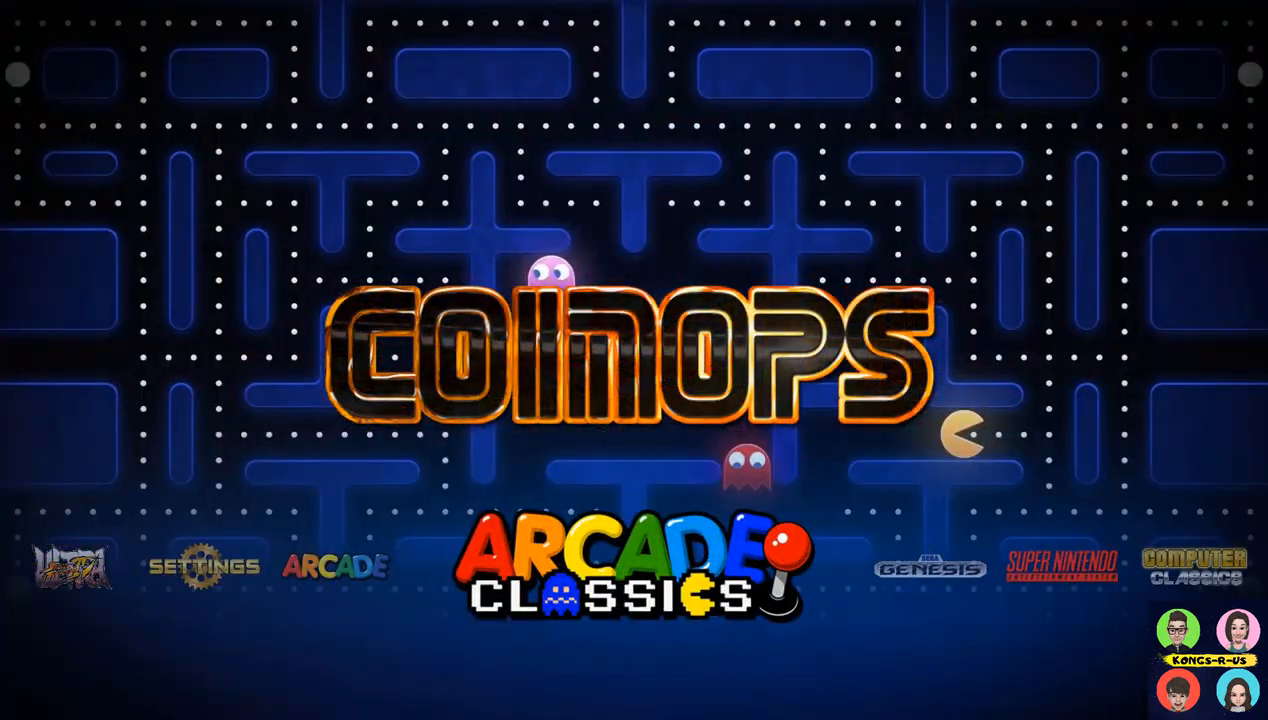
{"action": "key", "text": "Right"}
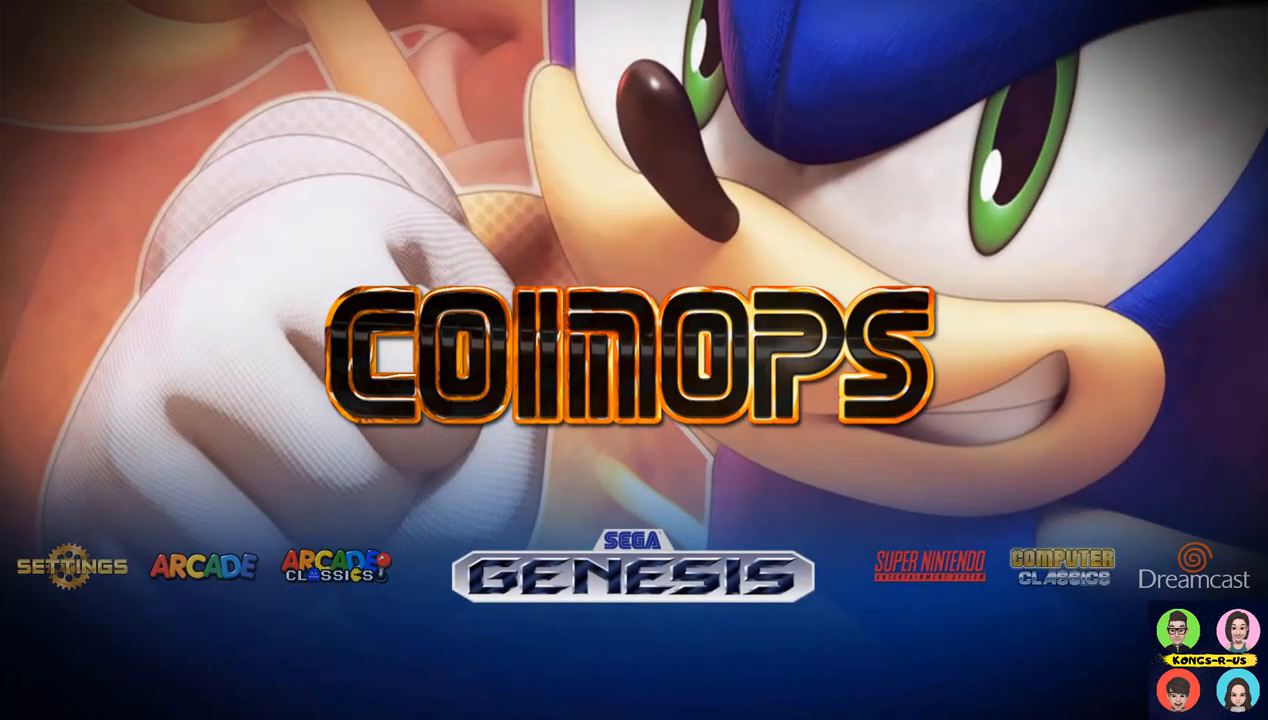
{"action": "key", "text": "Right"}
{"action": "key", "text": "Right"}
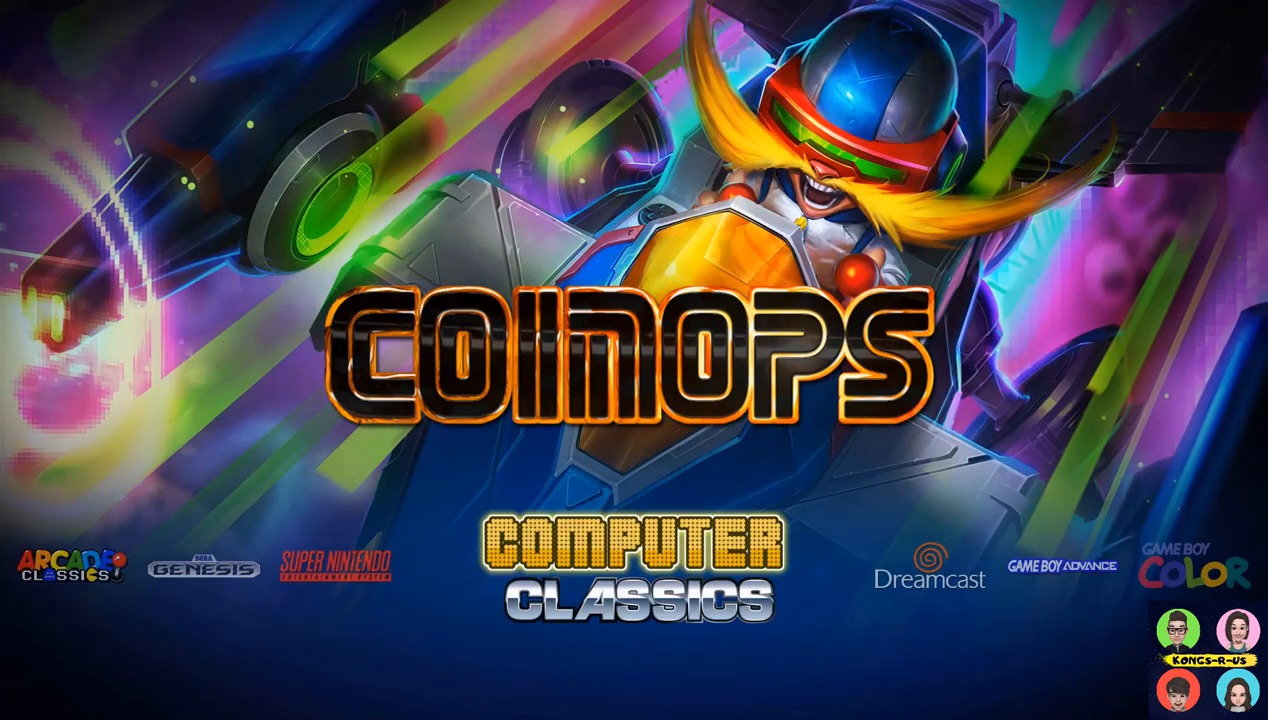
{"action": "key", "text": "Right"}
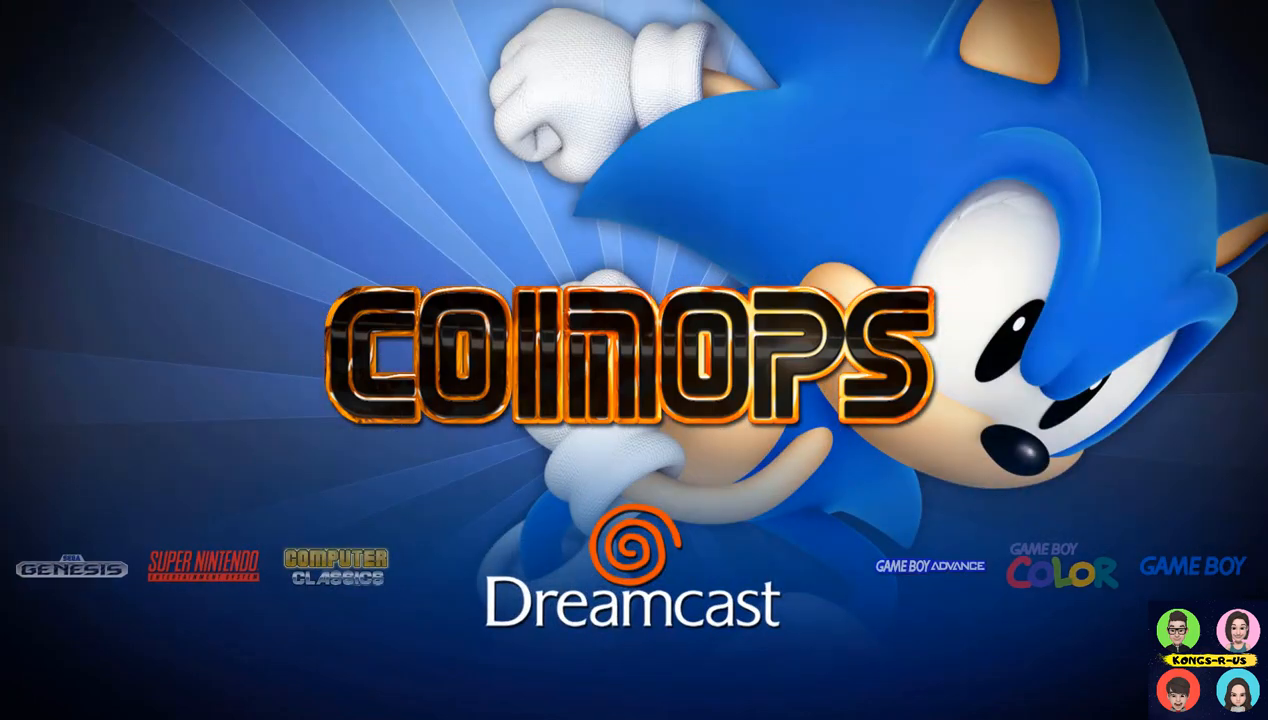
{"action": "key", "text": "Return"}
{"action": "key", "text": "Up"}
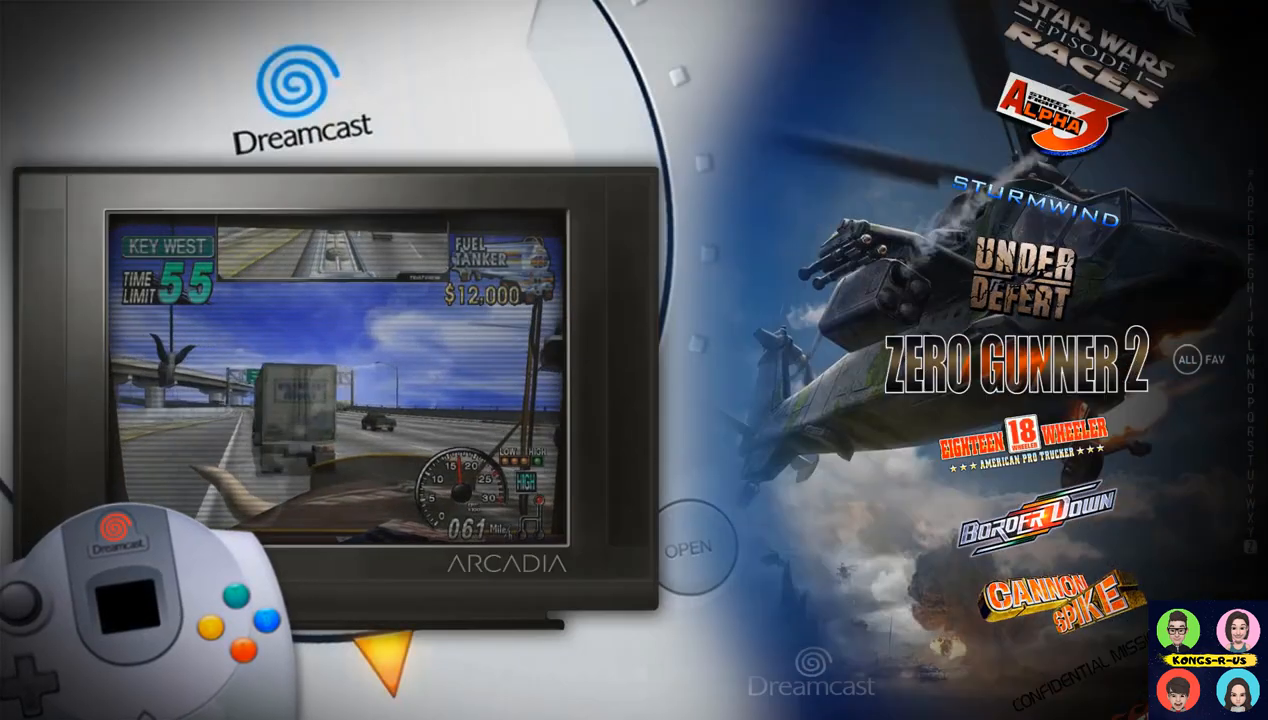
{"action": "key", "text": "Up"}
{"action": "key", "text": "Up"}
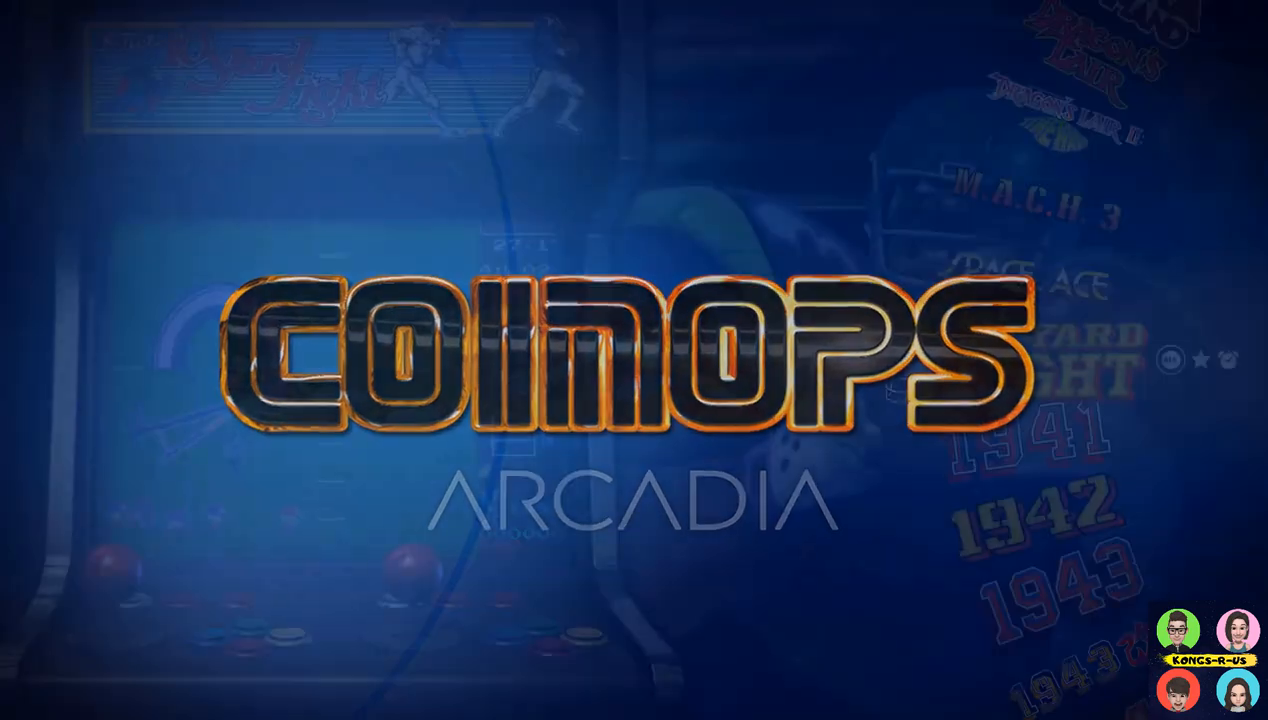
Step: Browse the CoinOPS Arcadia game list backward from 10-Yard Fight past Space Ace and Dragon's Lair II
{"action": "key", "text": "Up"}
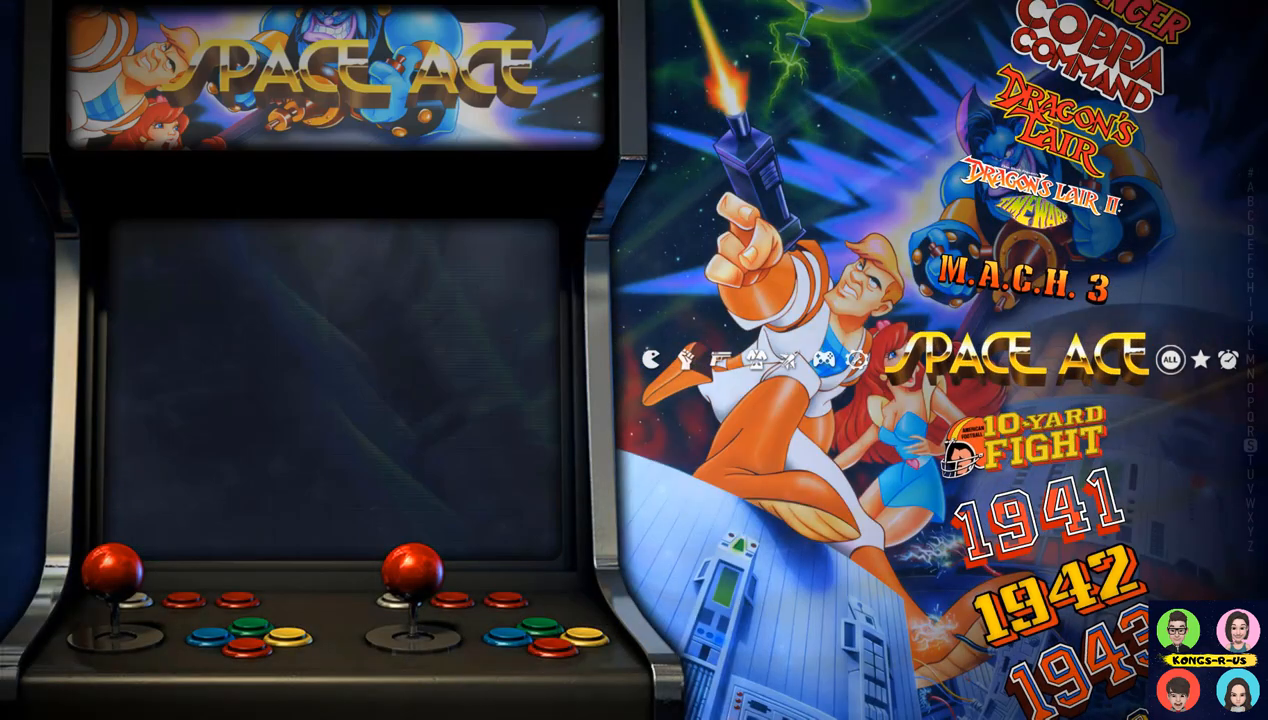
{"action": "key", "text": "Up"}
{"action": "key", "text": "Up"}
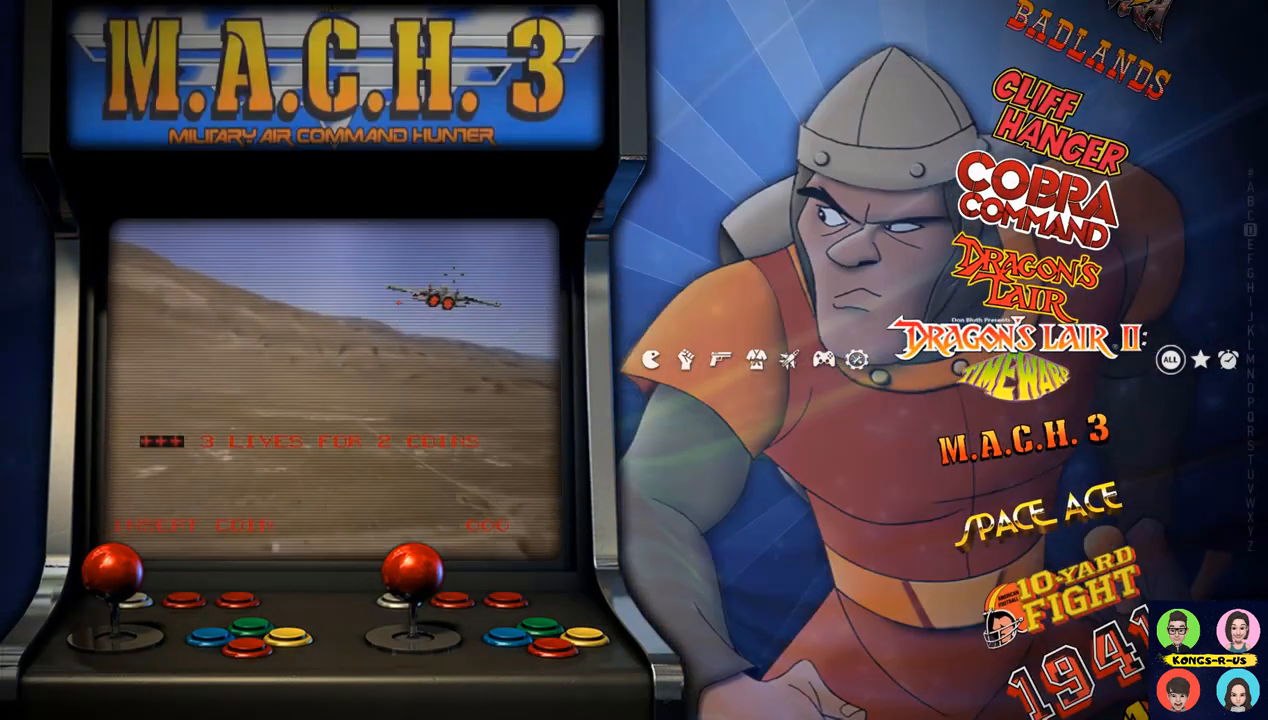
{"action": "key", "text": "Up"}
Step: Step back through the category filters to the fighting games and browse backward past X-Men vs. Street Fighter
{"action": "key", "text": "Left"}
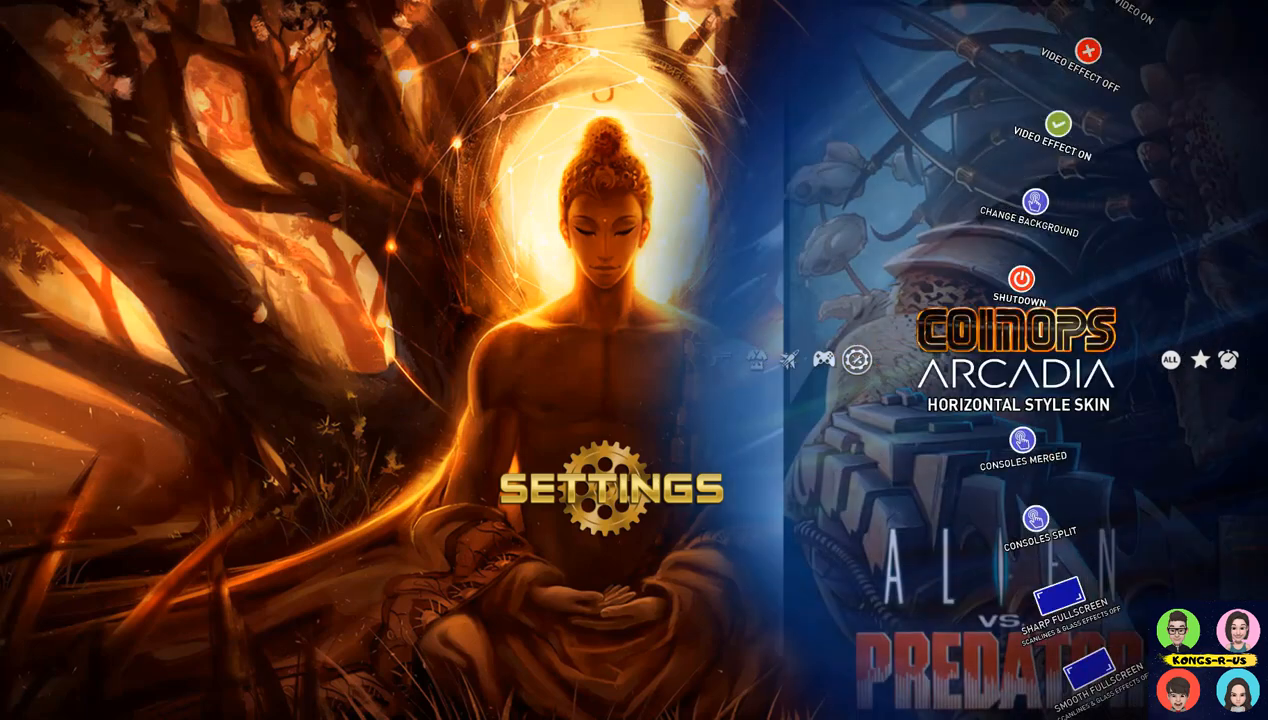
{"action": "key", "text": "Left"}
{"action": "key", "text": "Left"}
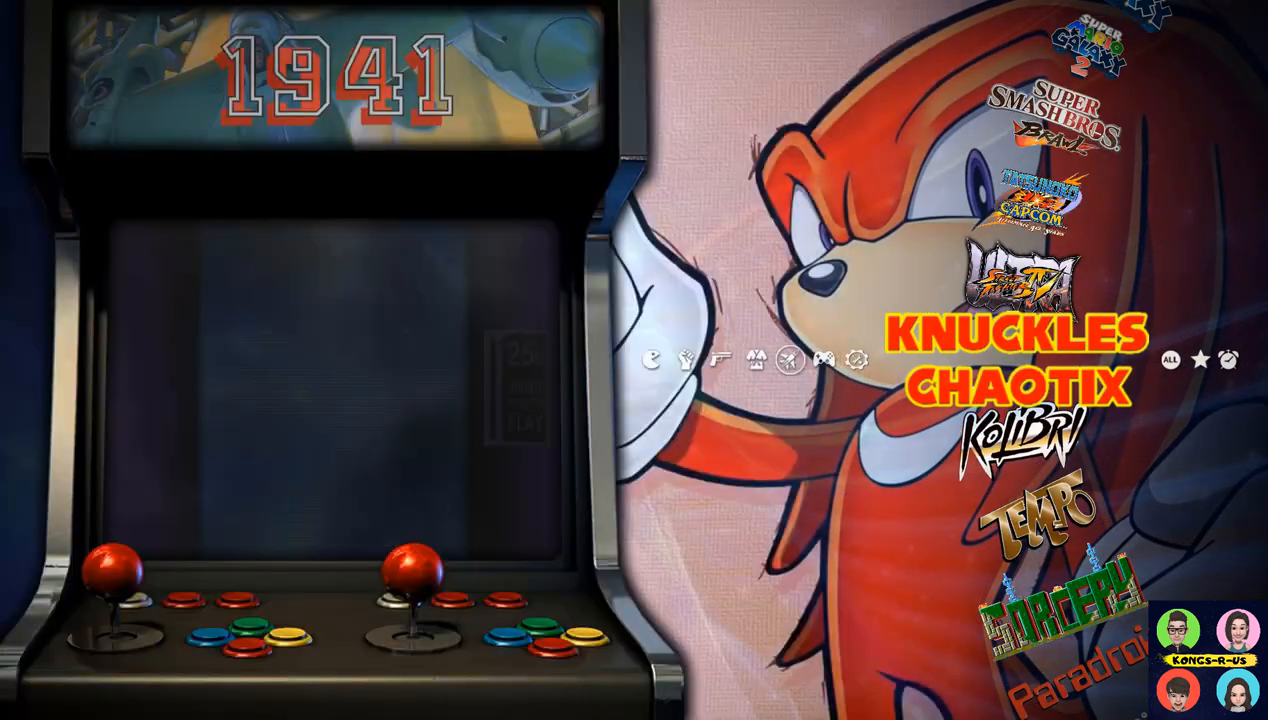
{"action": "key", "text": "Left"}
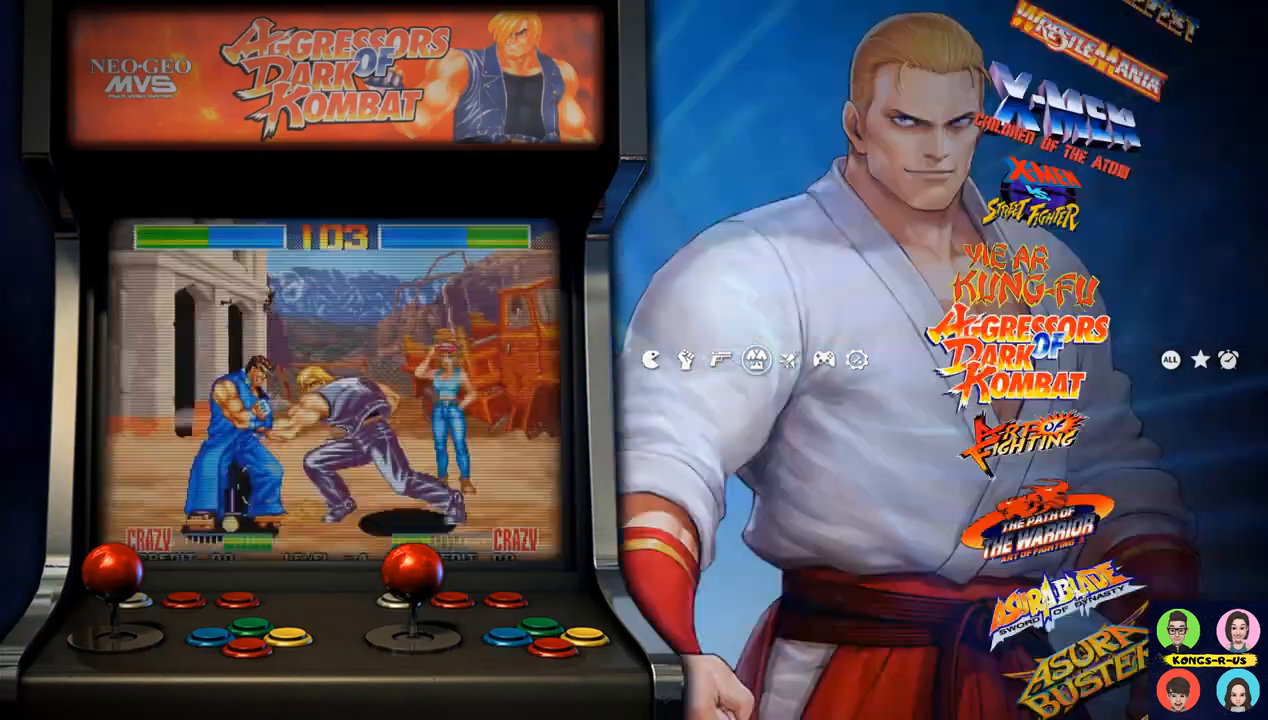
{"action": "key", "text": "Up"}
{"action": "key", "text": "Up"}
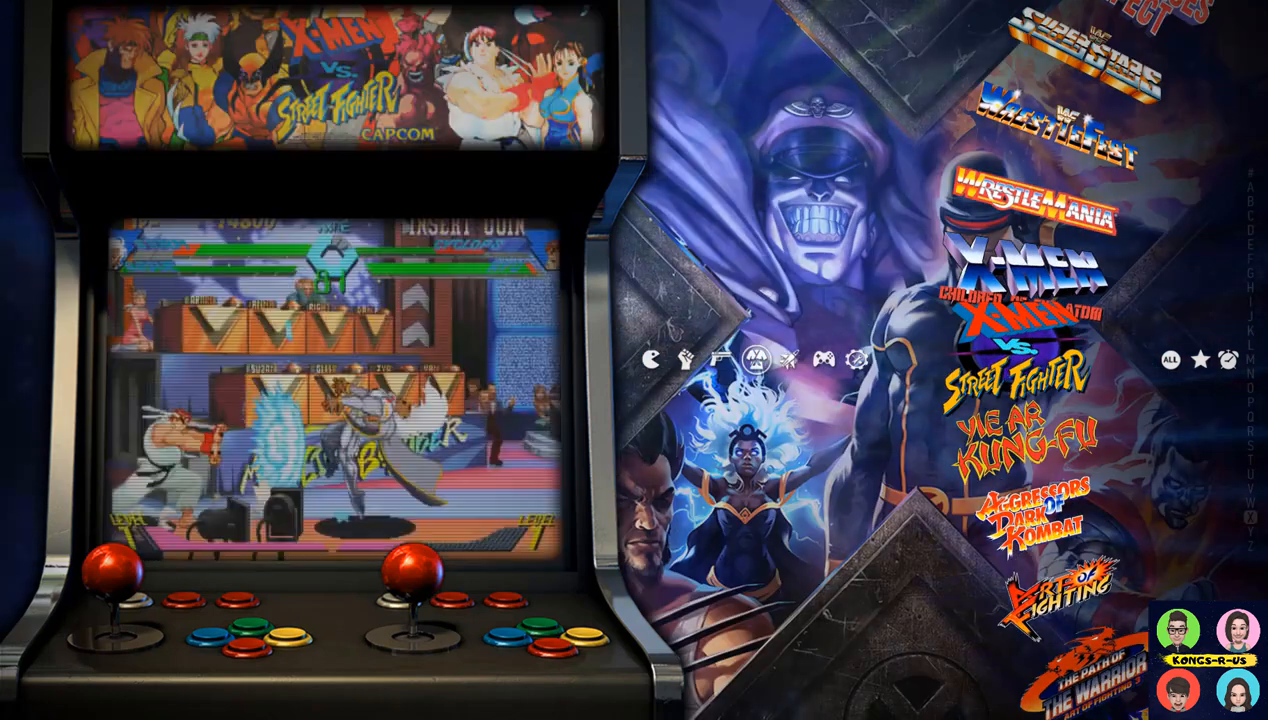
{"action": "key", "text": "Up"}
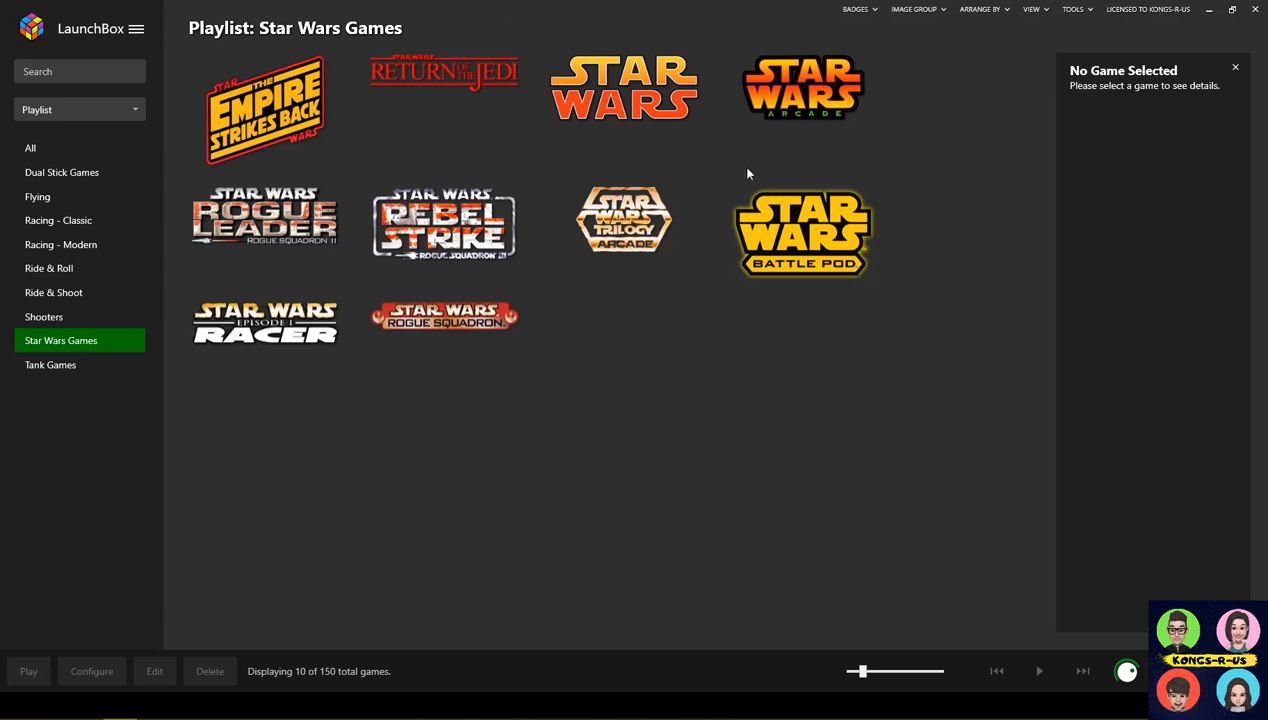
Step: In LaunchBox, view the Shooters, Racing - Modern and Flying playlists and return to the Star Wars Games playlist
{"action": "left_click", "coordinate": [89, 316]}
{"action": "left_click", "coordinate": [74, 245]}
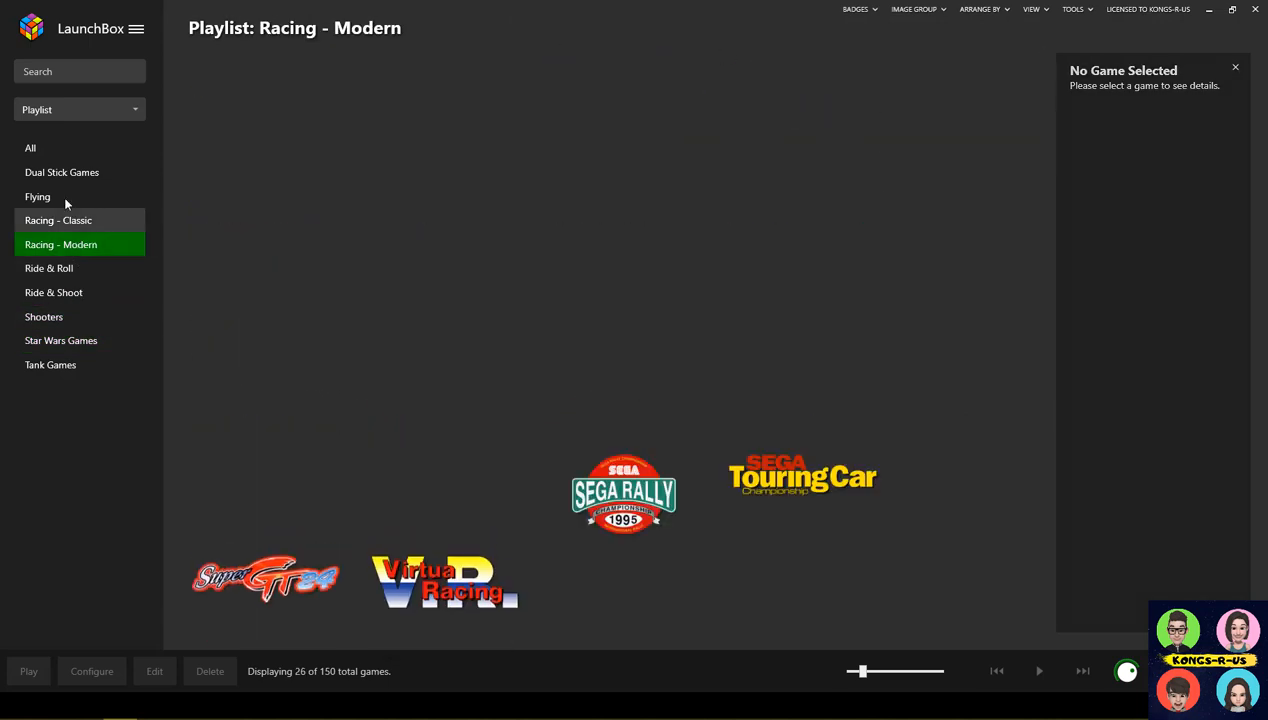
{"action": "left_click", "coordinate": [66, 196]}
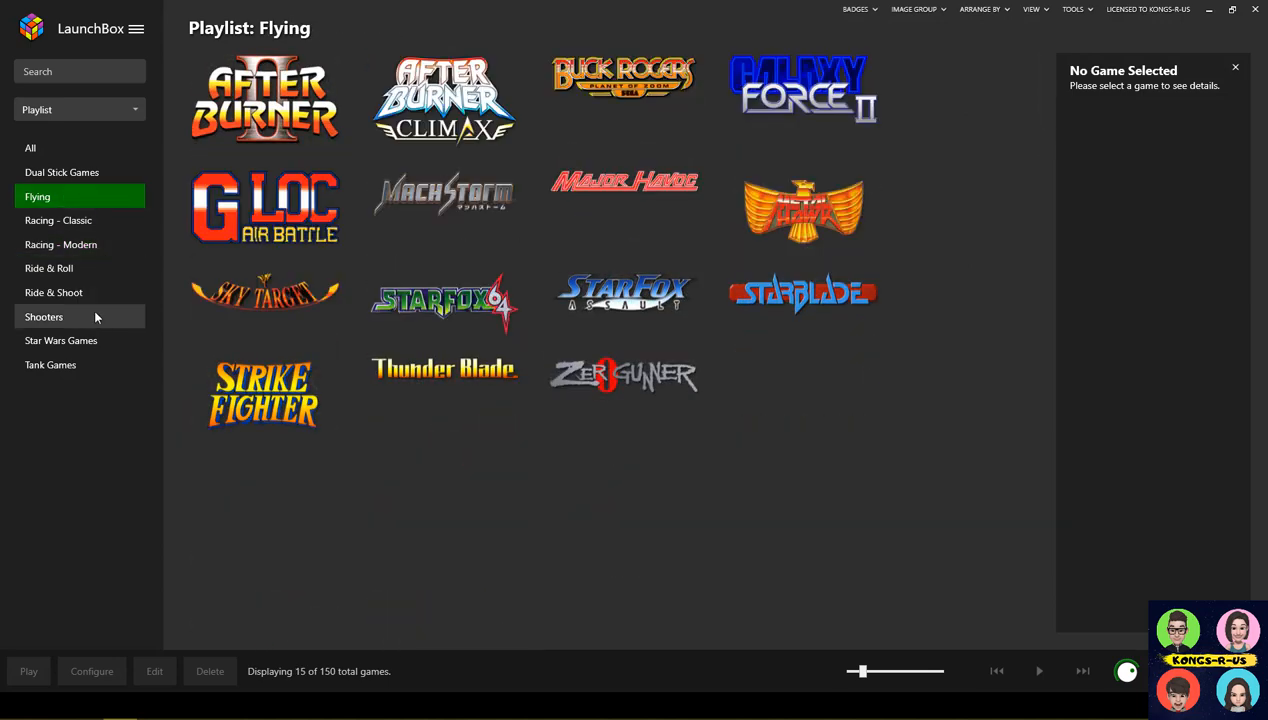
{"action": "left_click", "coordinate": [92, 341]}
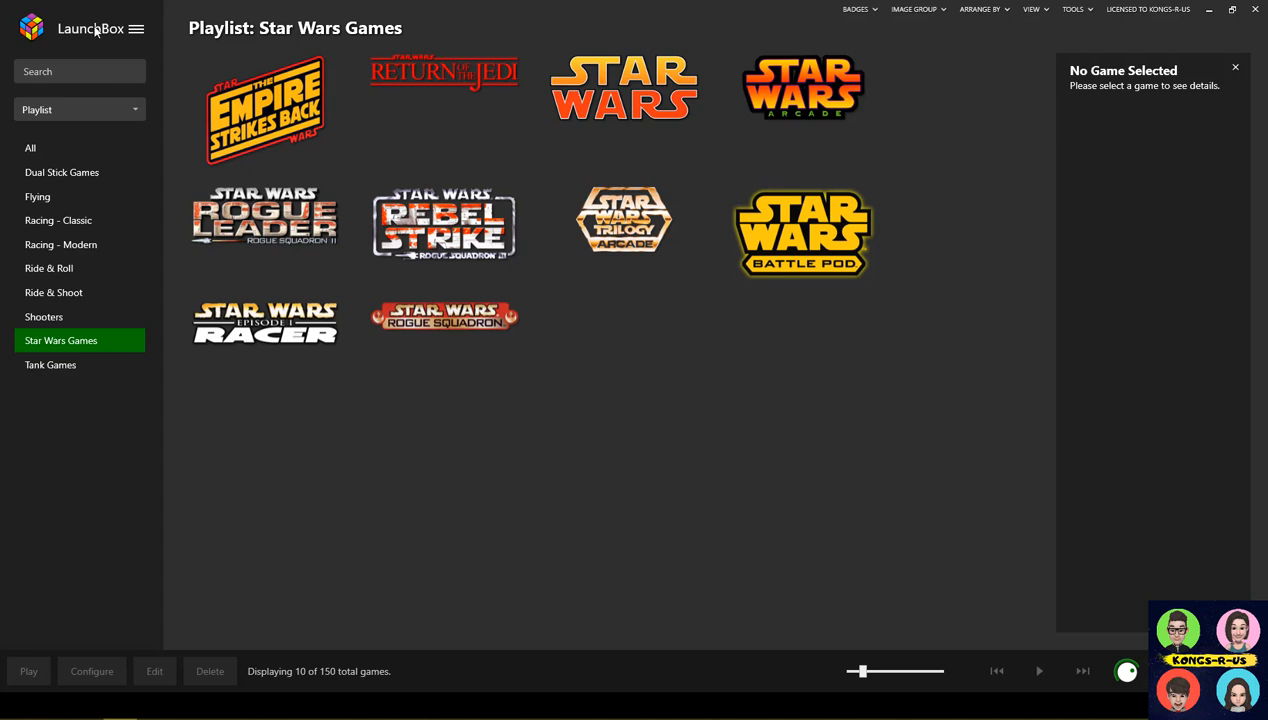
{"action": "left_click", "coordinate": [136, 30]}
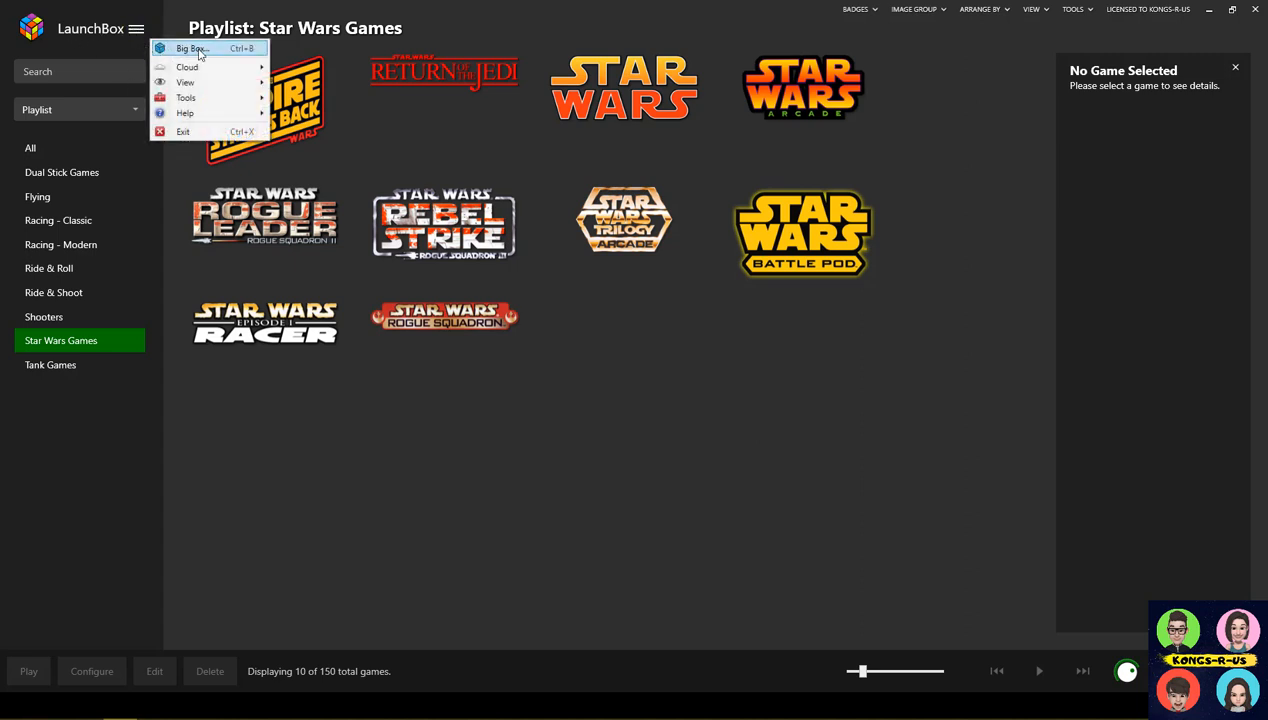
{"action": "left_click", "coordinate": [486, 497]}
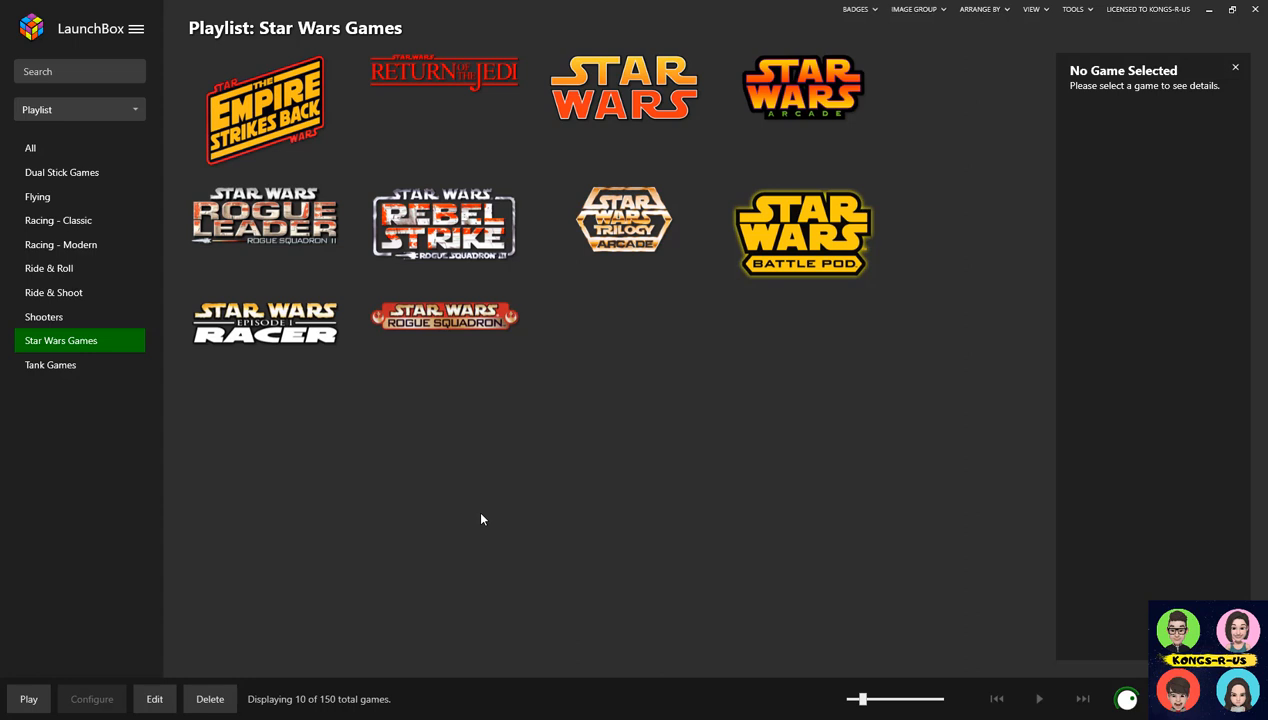
Step: Show the details of the Star Wars arcade game and read through its description down to the screenshots
{"action": "left_click", "coordinate": [637, 95]}
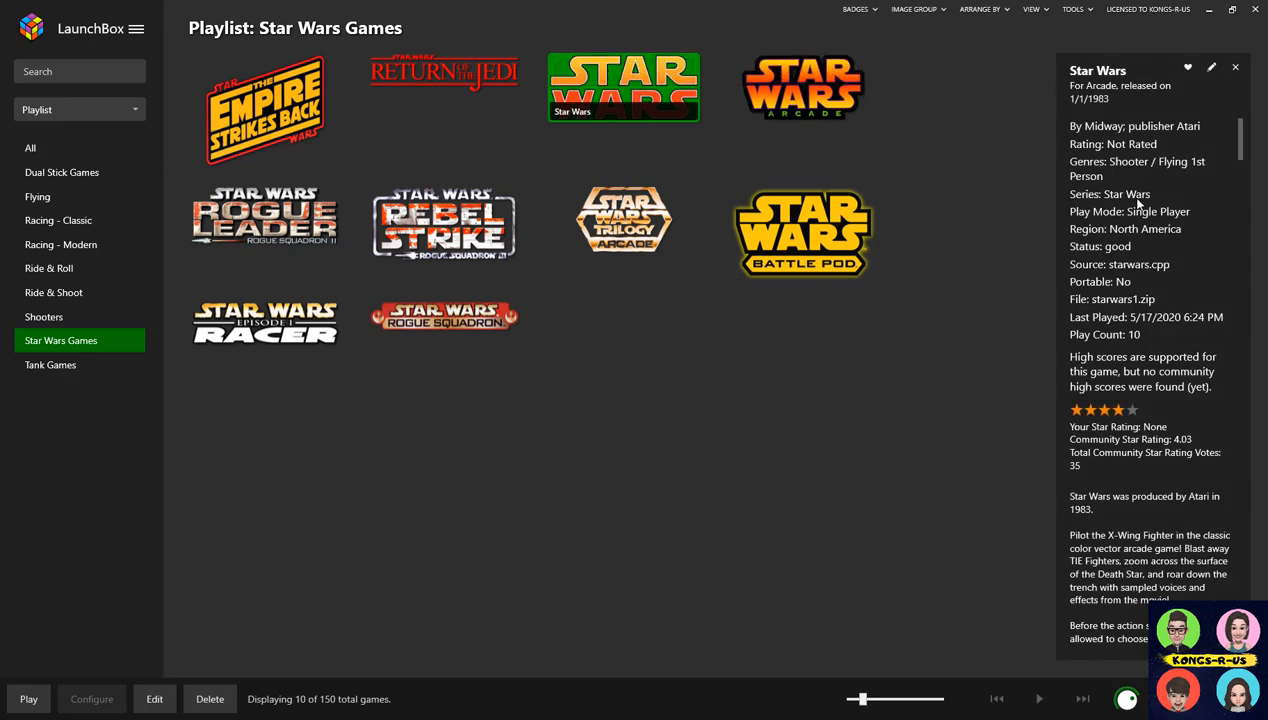
{"action": "scroll", "coordinate": [1137, 204], "scroll_direction": "down", "scroll_amount": 7}
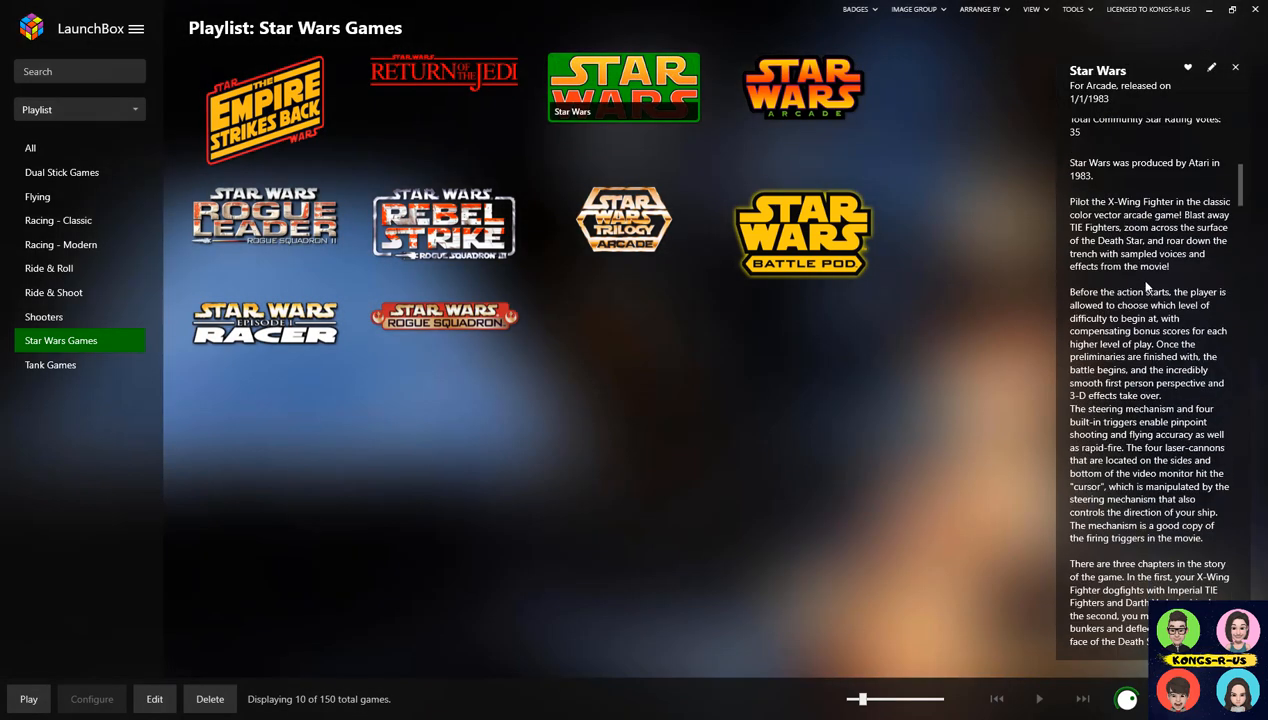
{"action": "scroll", "coordinate": [1150, 292], "scroll_direction": "down", "scroll_amount": 5}
{"action": "left_click_drag", "start_coordinate": [1245, 228], "coordinate": [1203, 448]}
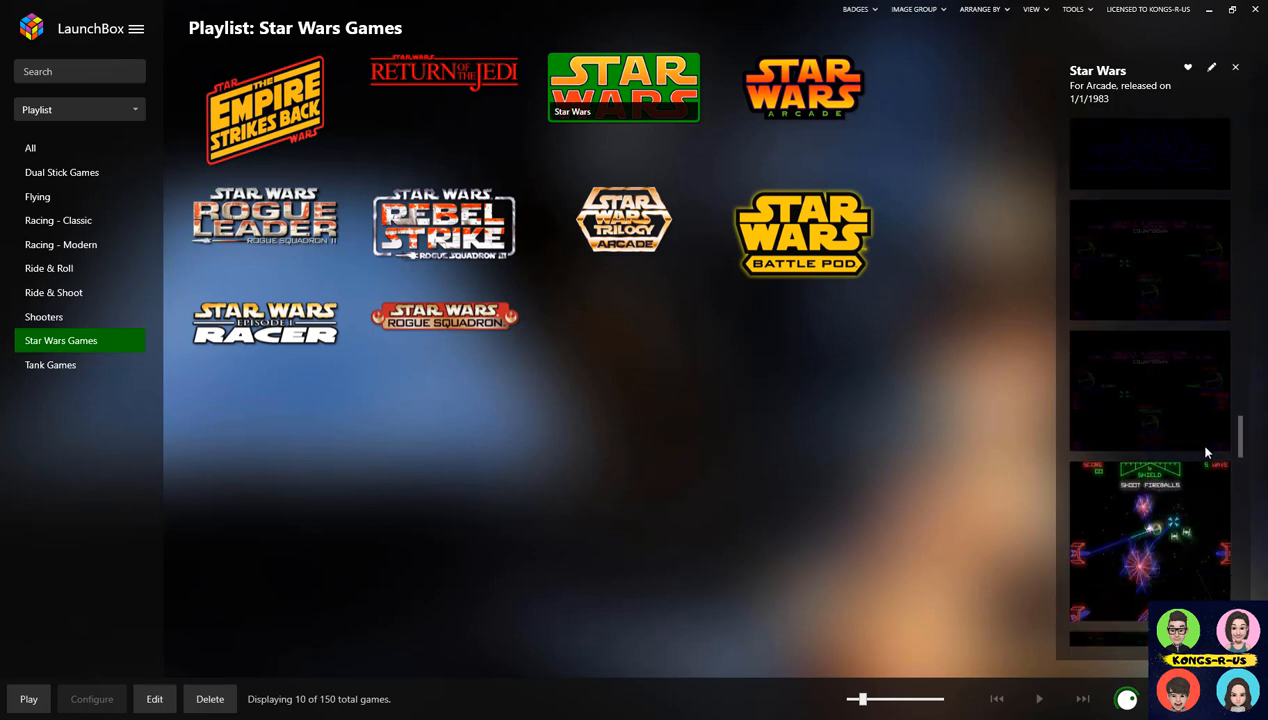
Step: View the Star Wars game's images full screen, step forward through the flyer and cabinet artwork, and close the viewer
{"action": "right_click", "coordinate": [668, 111]}
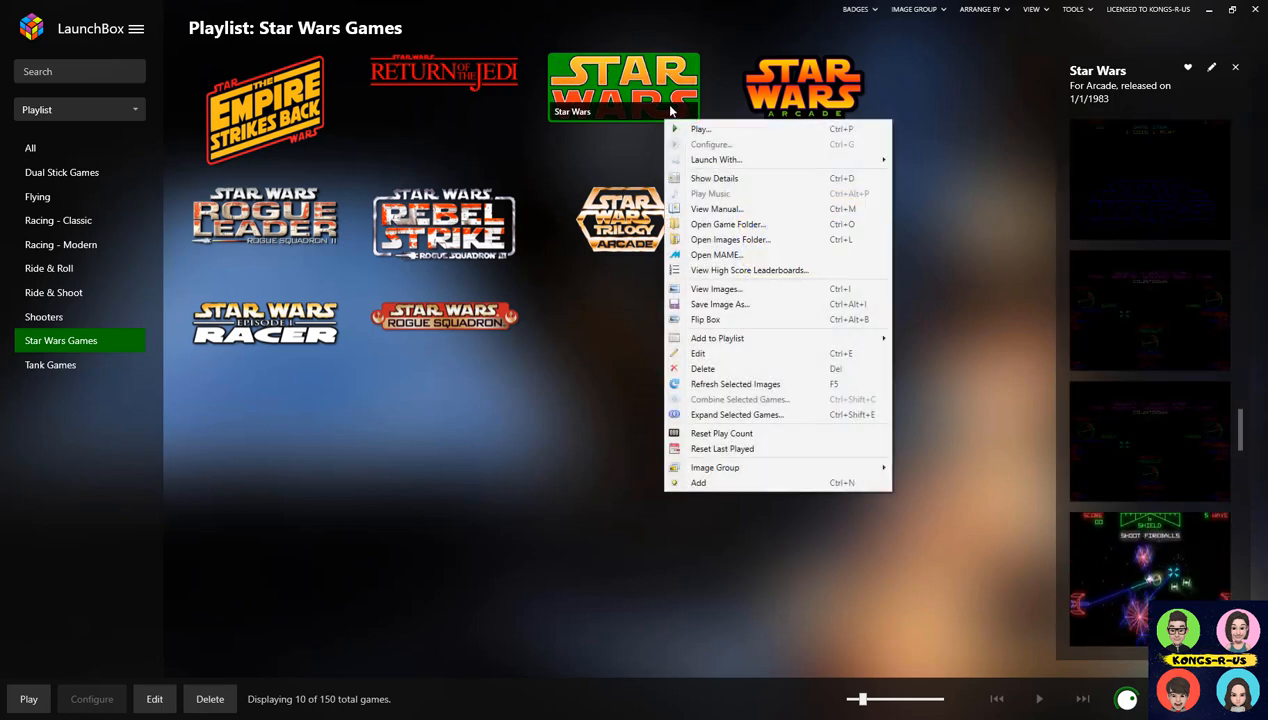
{"action": "left_click", "coordinate": [716, 289]}
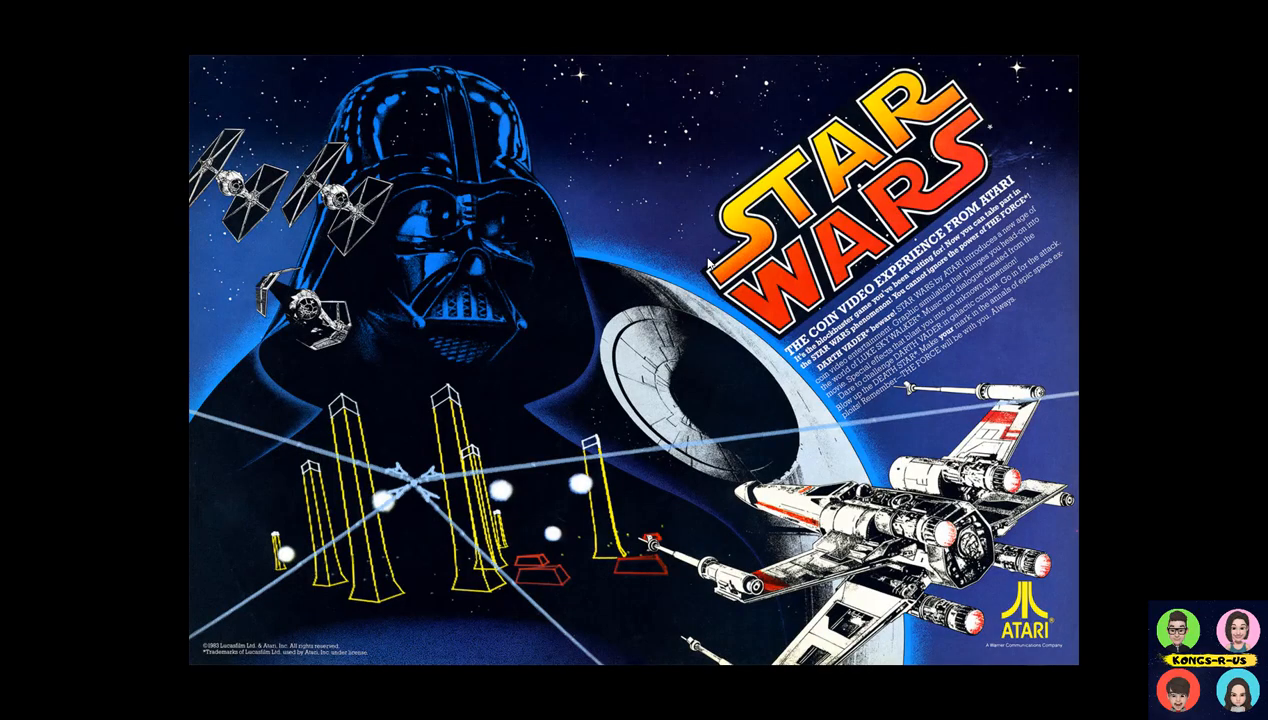
{"action": "key", "text": "Right"}
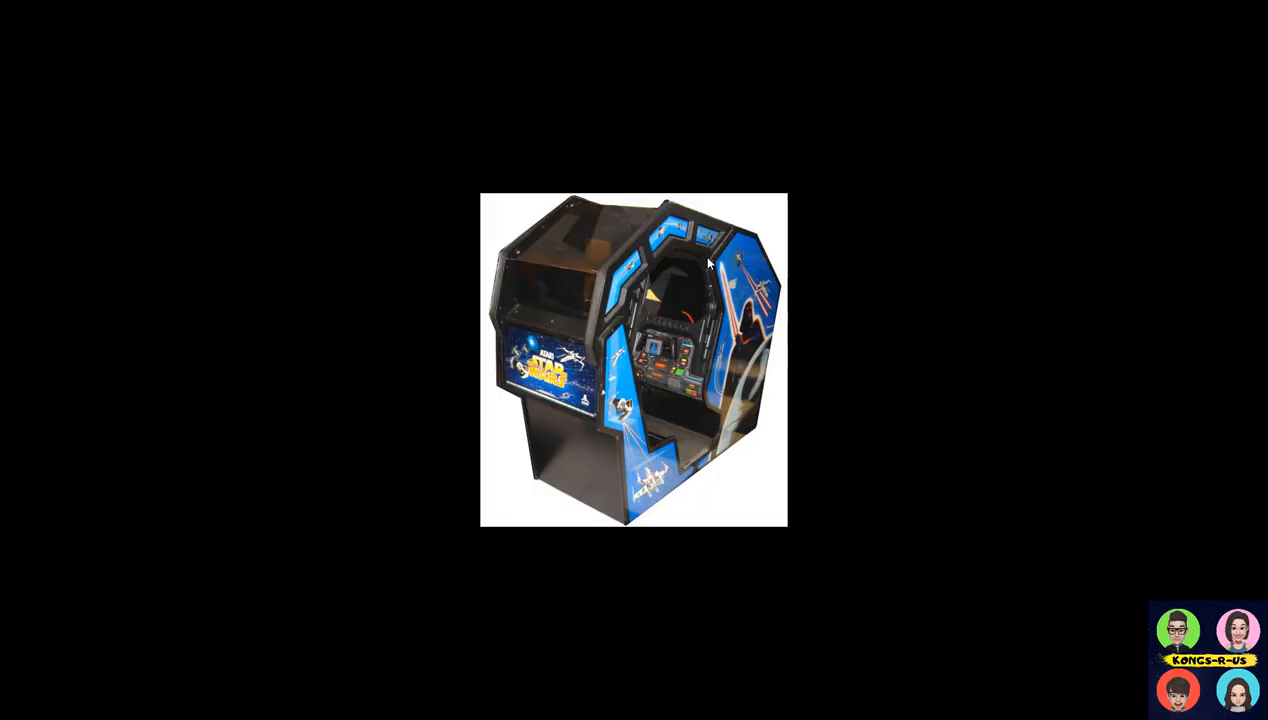
{"action": "key", "text": "Right"}
{"action": "key", "text": "Right"}
{"action": "key", "text": "Right"}
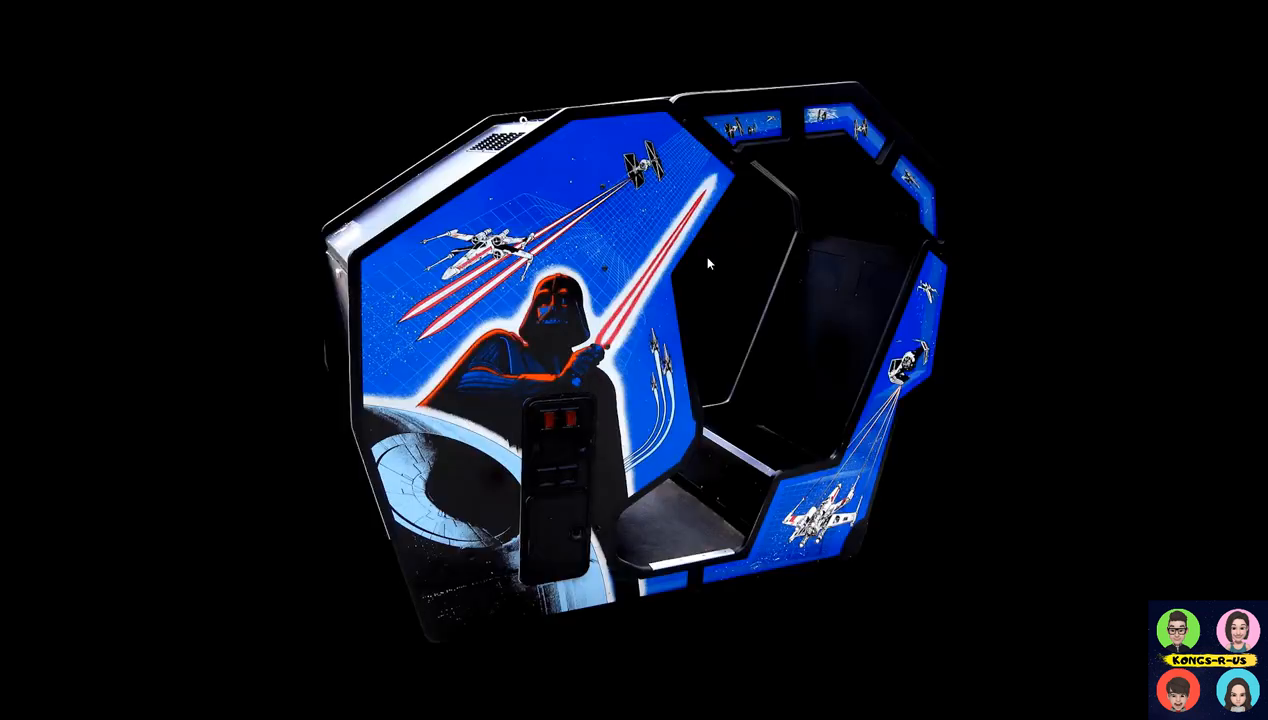
{"action": "key", "text": "Right"}
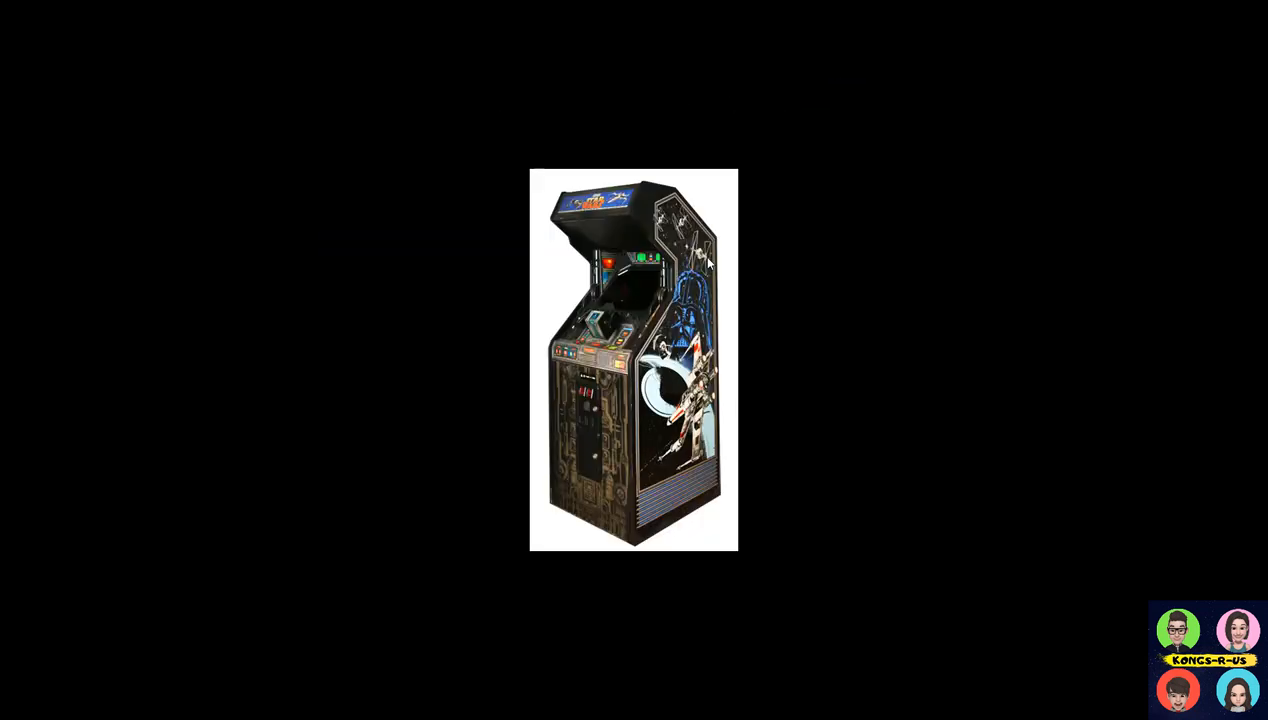
{"action": "key", "text": "Right"}
{"action": "key", "text": "Right"}
{"action": "key", "text": "Right"}
{"action": "key", "text": "Escape"}
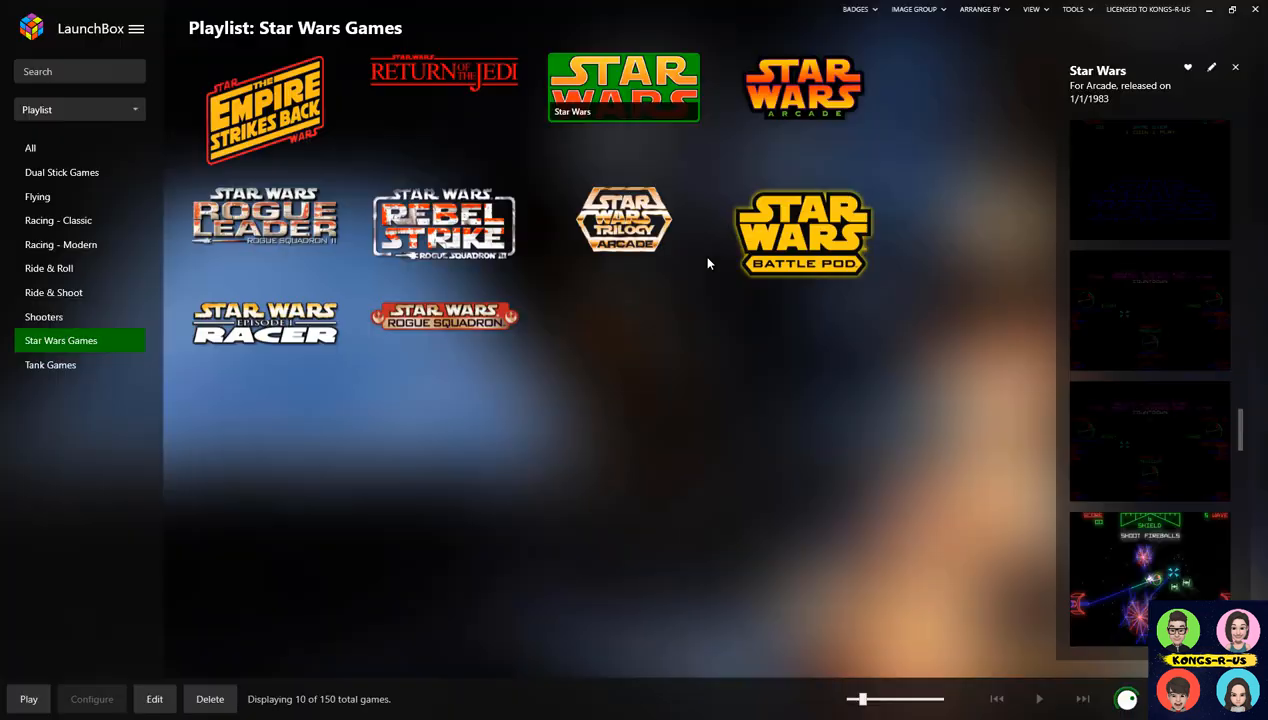
Step: View the Star Wars Trilogy Arcade game's images full screen, step forward through the flyer, logos and fanart, and close the viewer
{"action": "left_click", "coordinate": [650, 247]}
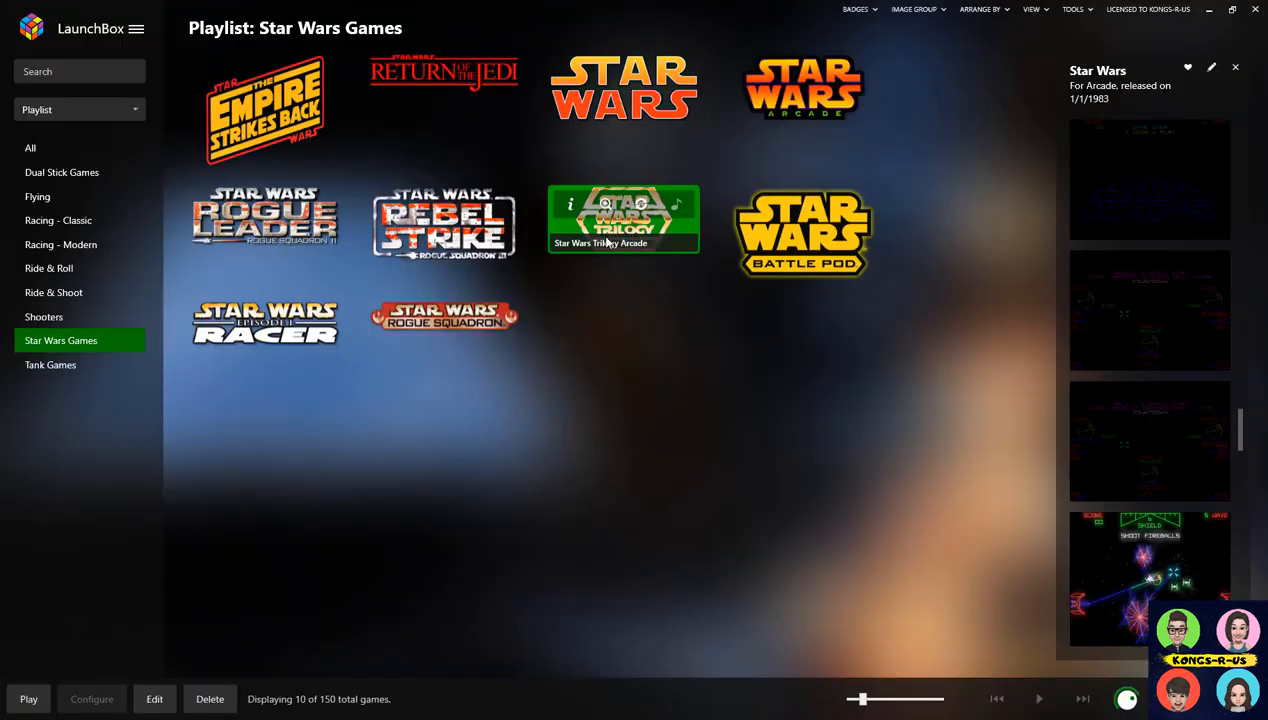
{"action": "right_click", "coordinate": [650, 247]}
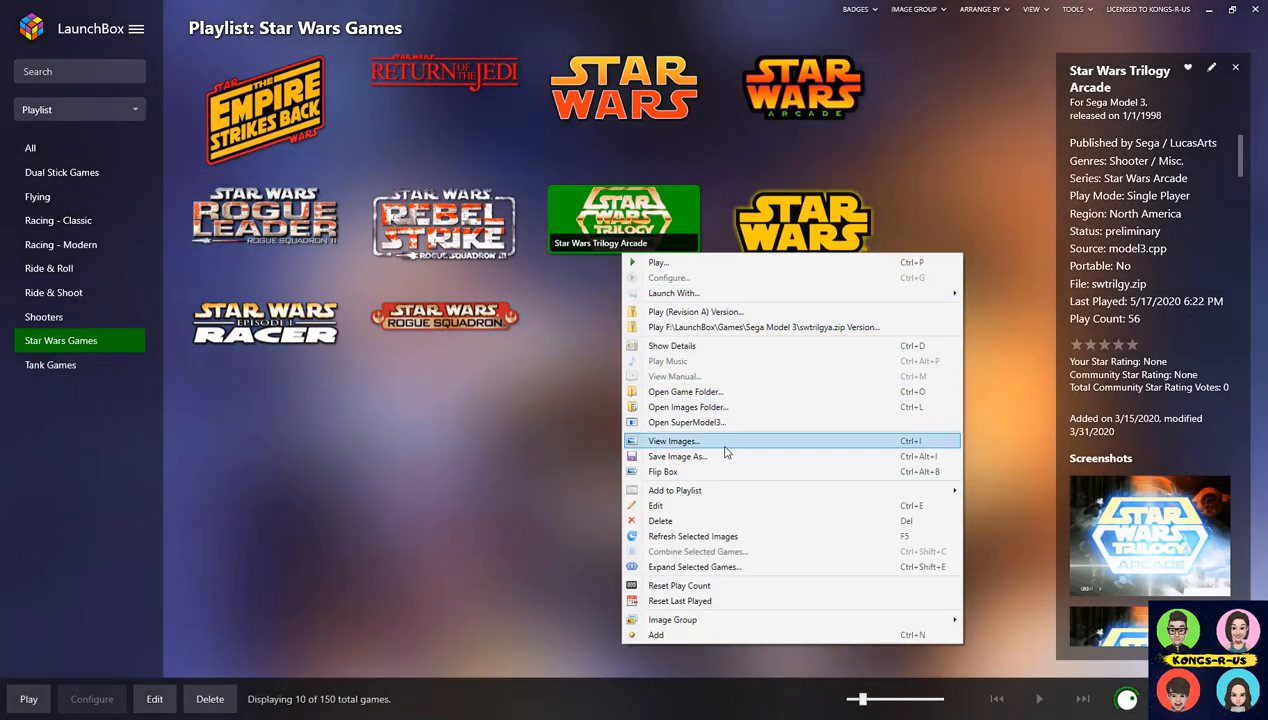
{"action": "left_click", "coordinate": [731, 446]}
{"action": "key", "text": "Right"}
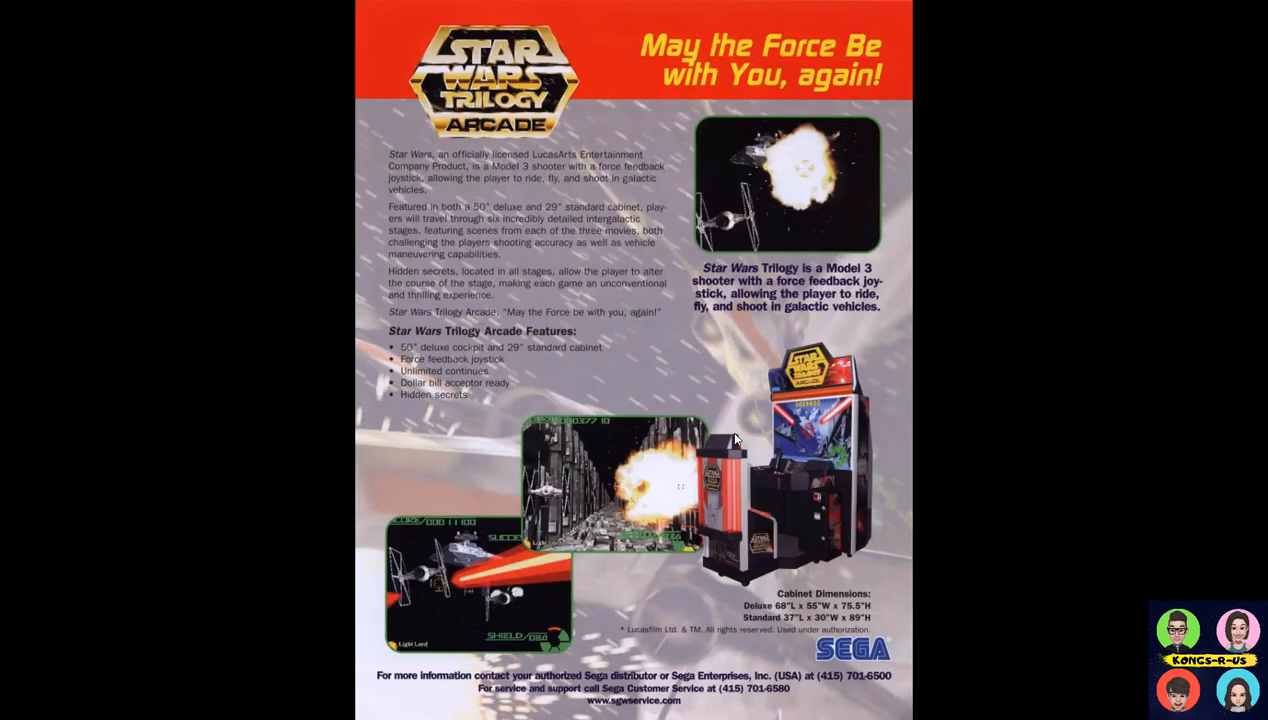
{"action": "key", "text": "Right"}
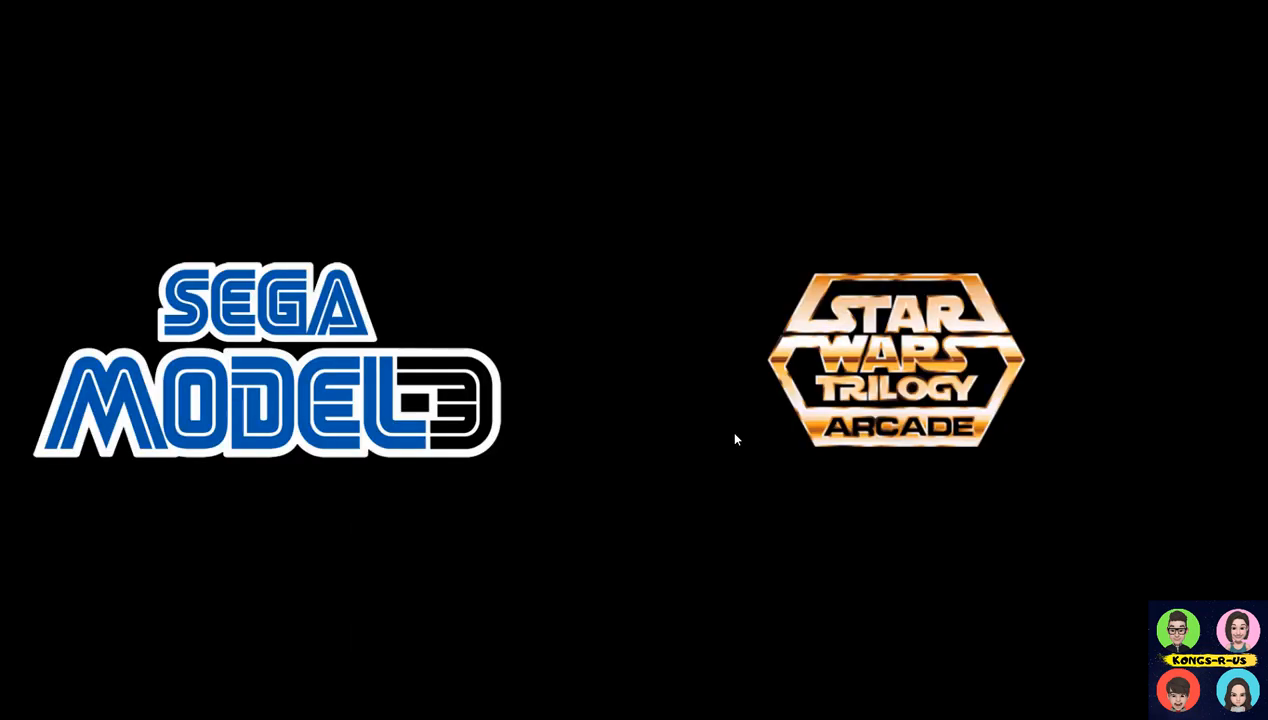
{"action": "key", "text": "Right"}
{"action": "key", "text": "Right"}
{"action": "key", "text": "Right"}
{"action": "key", "text": "Right"}
{"action": "key", "text": "Right"}
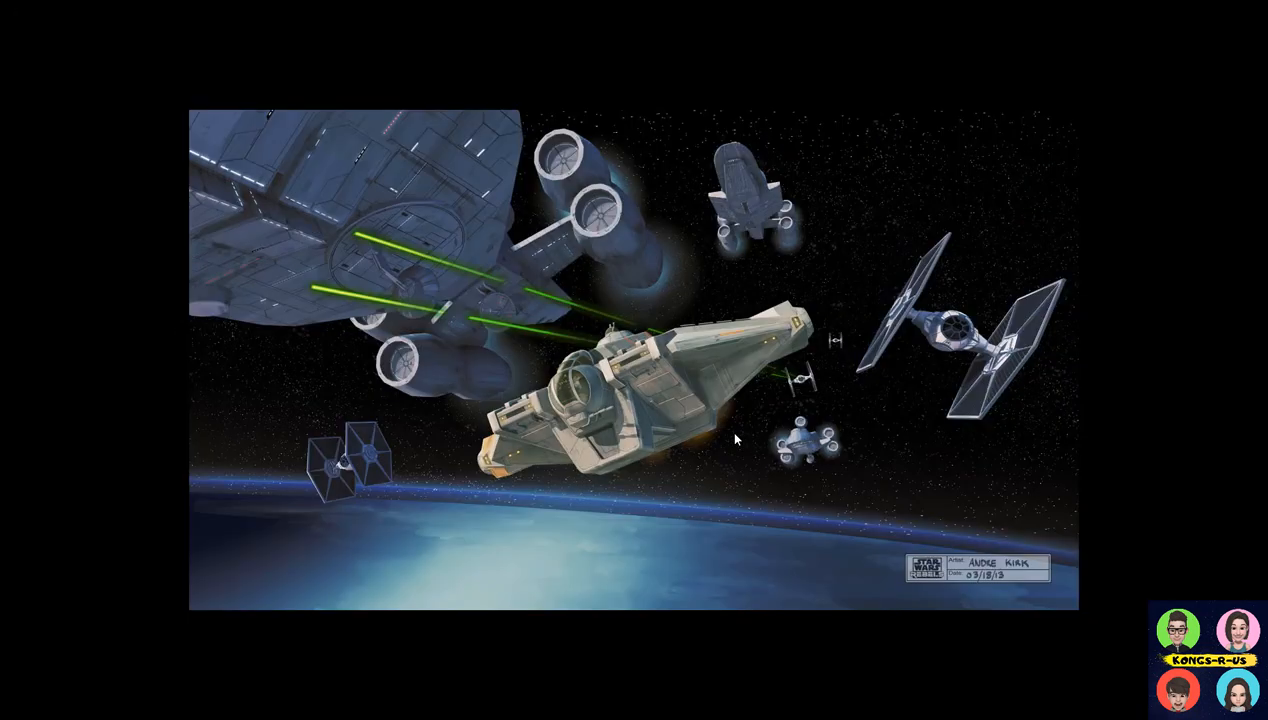
{"action": "key", "text": "Escape"}
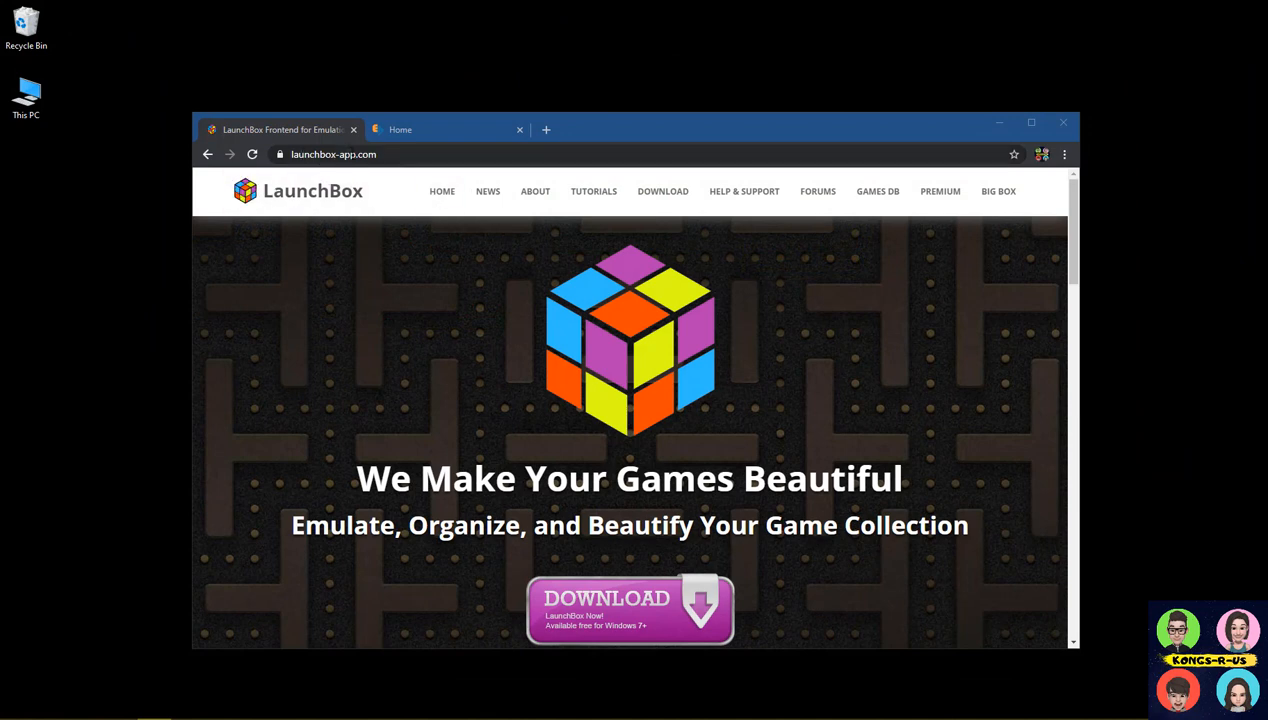
Step: Open the download page on the LaunchBox website, and run LaunchBox-10.14-Setup.exe from the Downloads folder
{"action": "scroll", "coordinate": [699, 403], "scroll_direction": "down", "scroll_amount": 1}
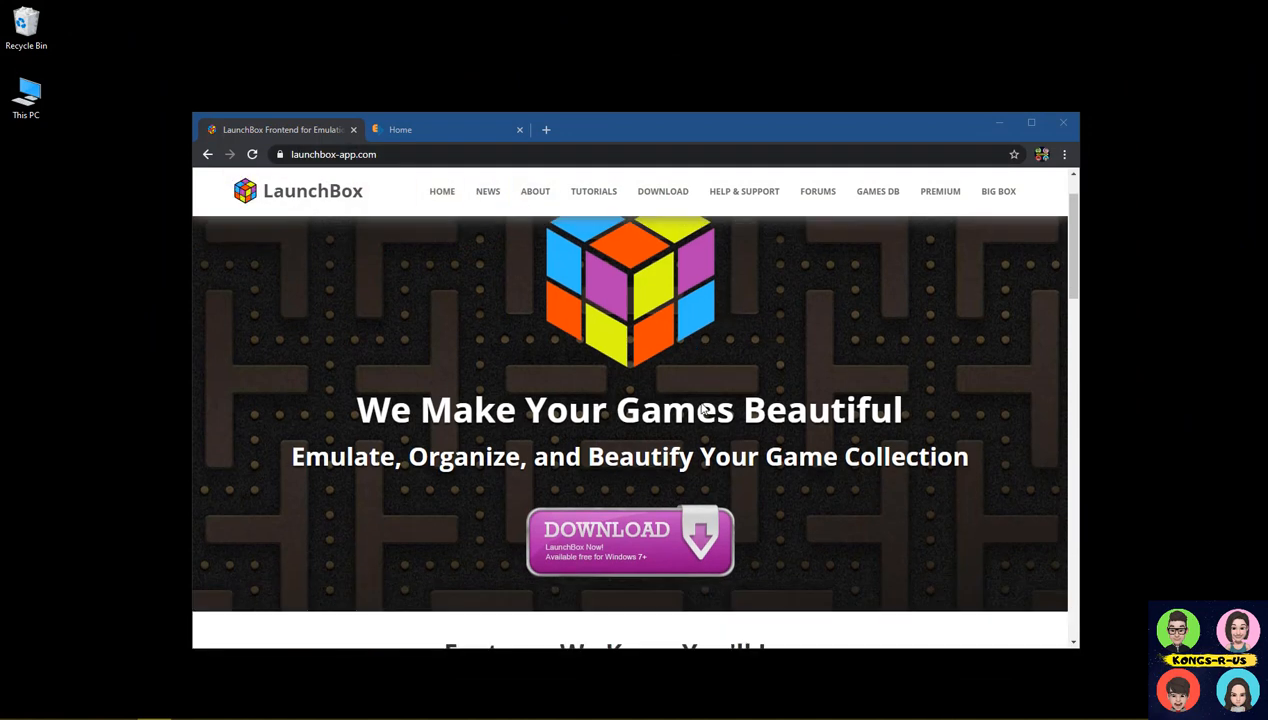
{"action": "left_click", "coordinate": [636, 527]}
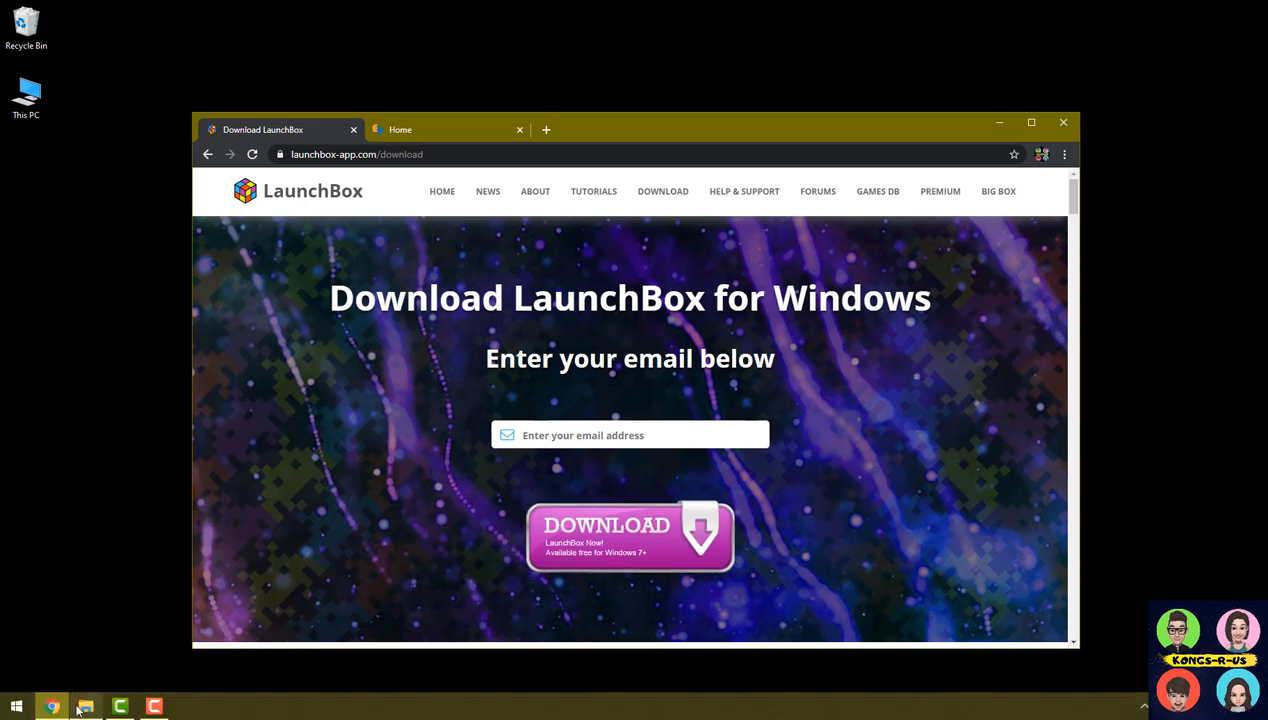
{"action": "left_click", "coordinate": [85, 706]}
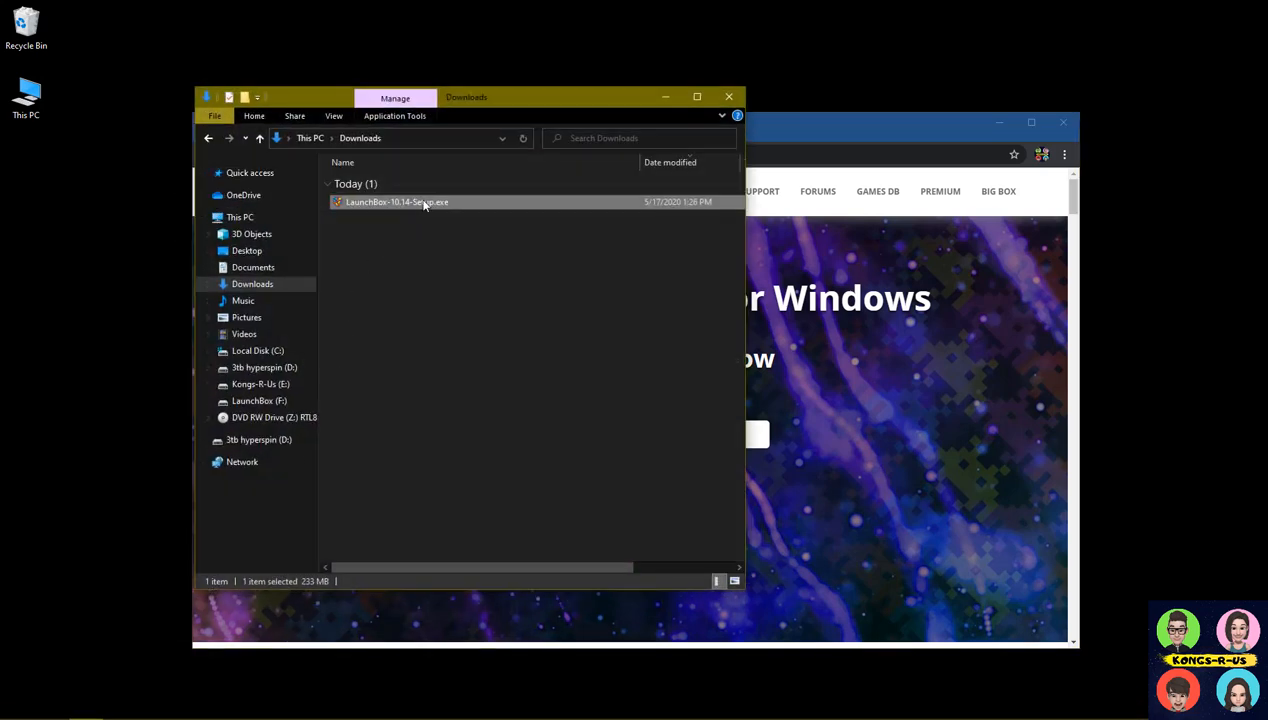
{"action": "double_click", "coordinate": [456, 203]}
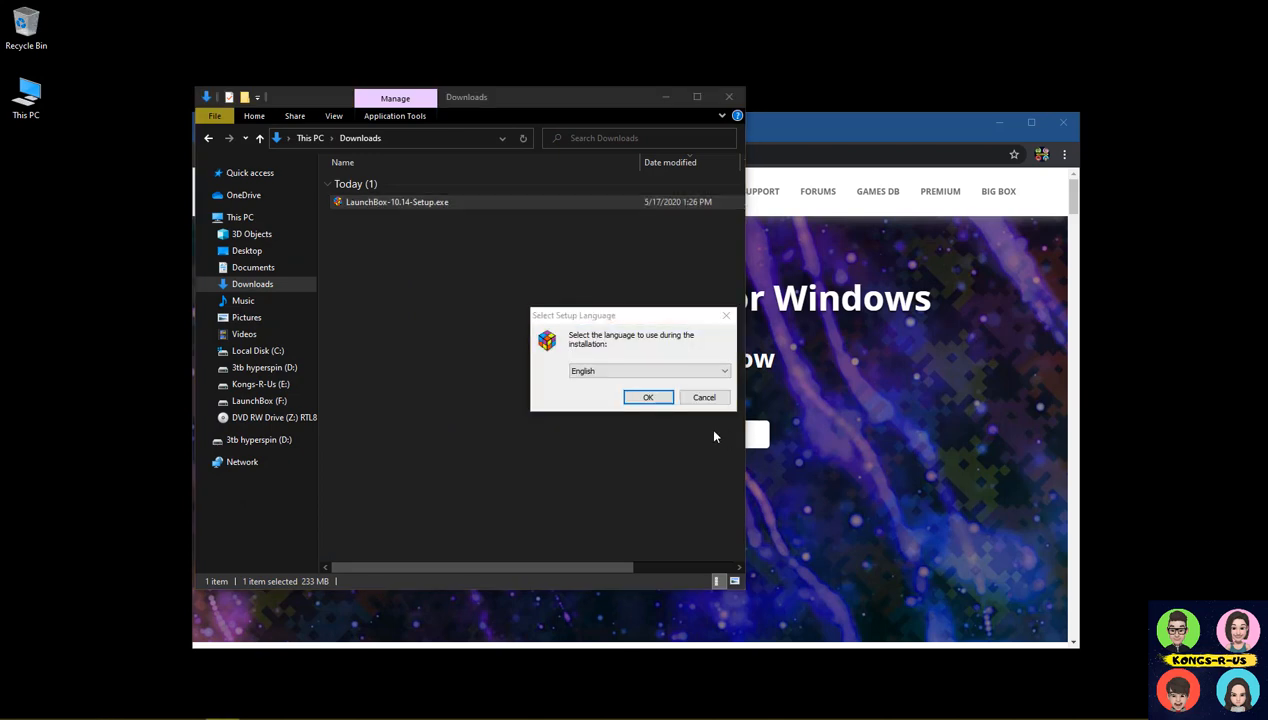
Step: Choose English as the setup language and accept the LaunchBox license agreement
{"action": "left_click", "coordinate": [648, 397]}
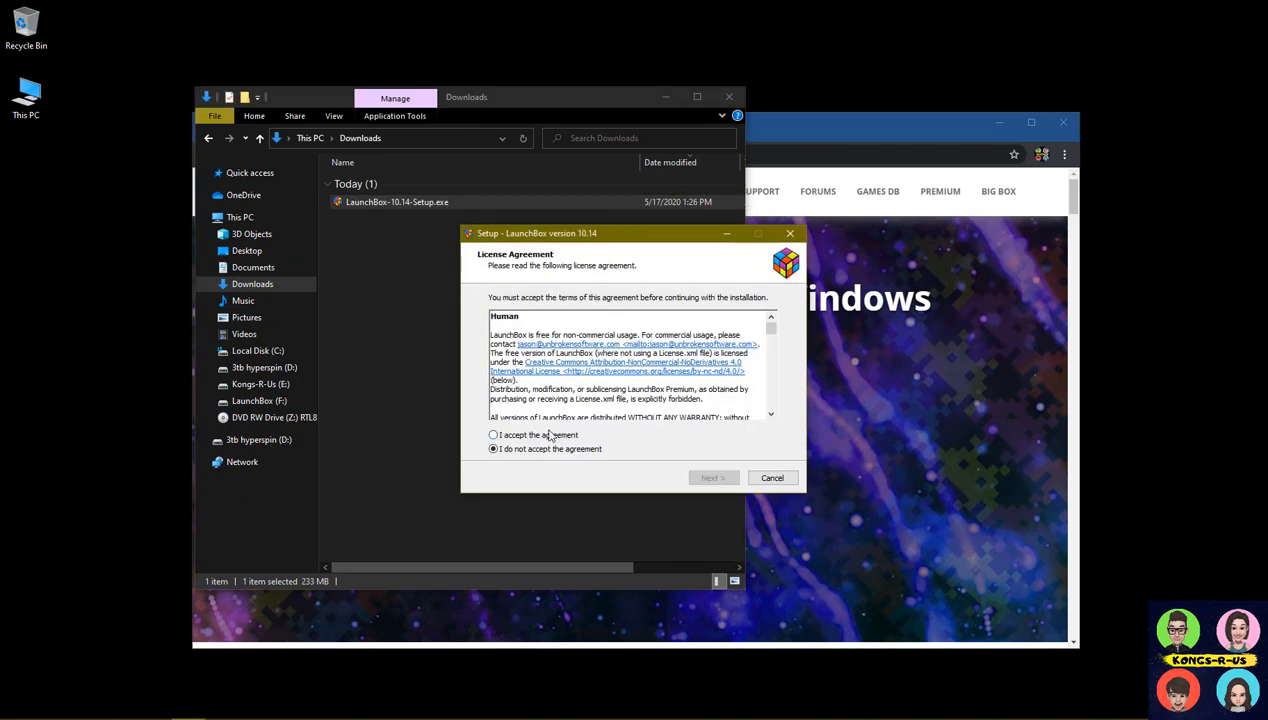
{"action": "left_click", "coordinate": [548, 436]}
{"action": "left_click", "coordinate": [712, 478]}
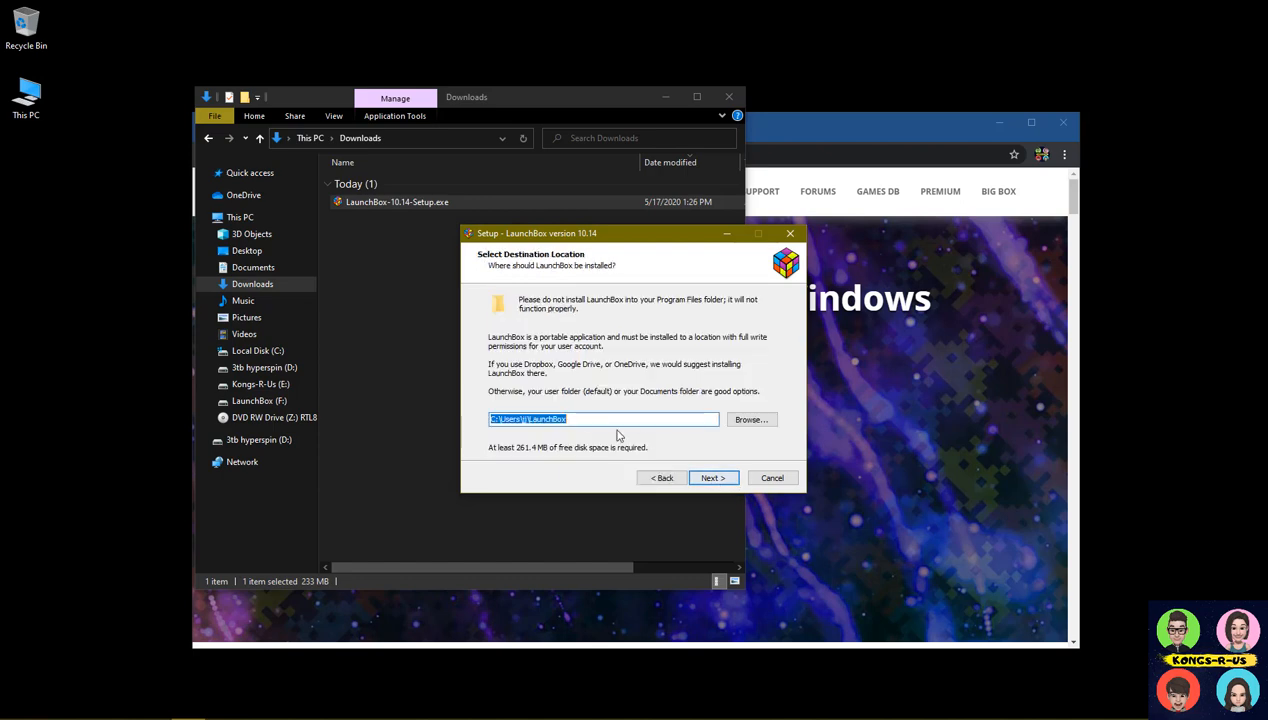
Step: Set the installation destination to a LaunchBox folder on the current user's Desktop and continue the setup
{"action": "left_click", "coordinate": [750, 420]}
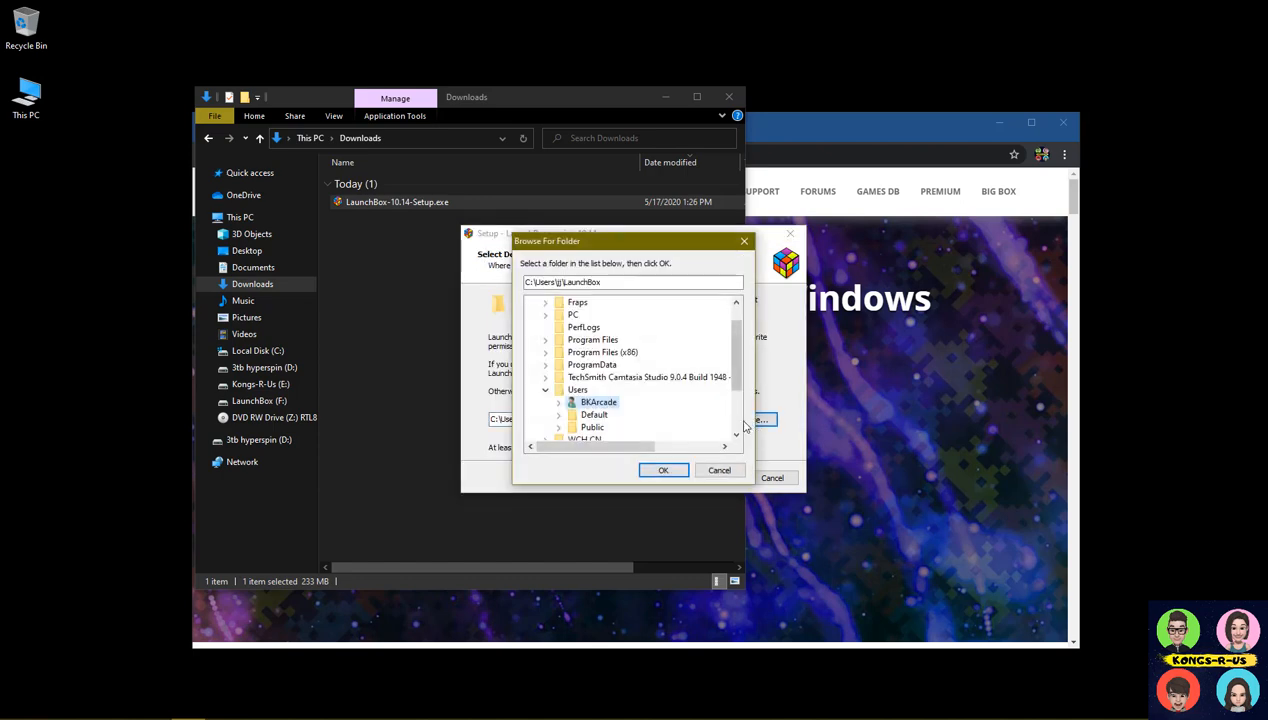
{"action": "left_click", "coordinate": [562, 402]}
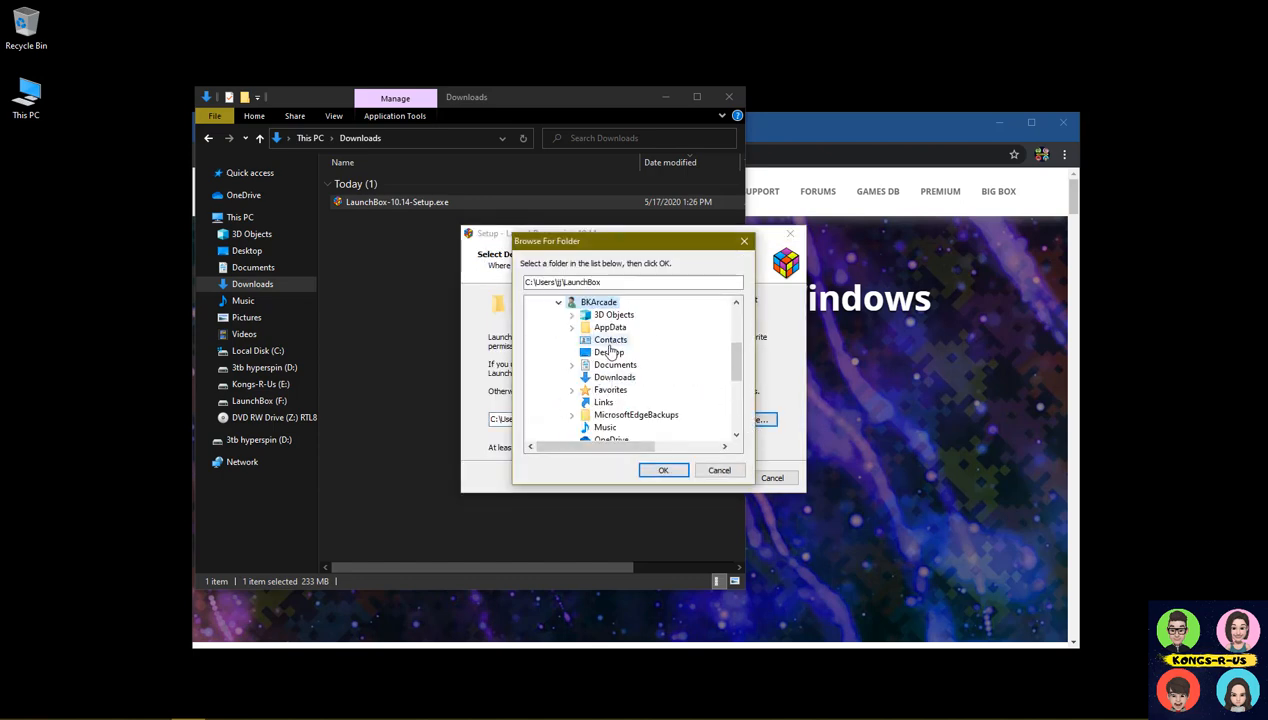
{"action": "left_click", "coordinate": [610, 352]}
{"action": "left_click", "coordinate": [663, 470]}
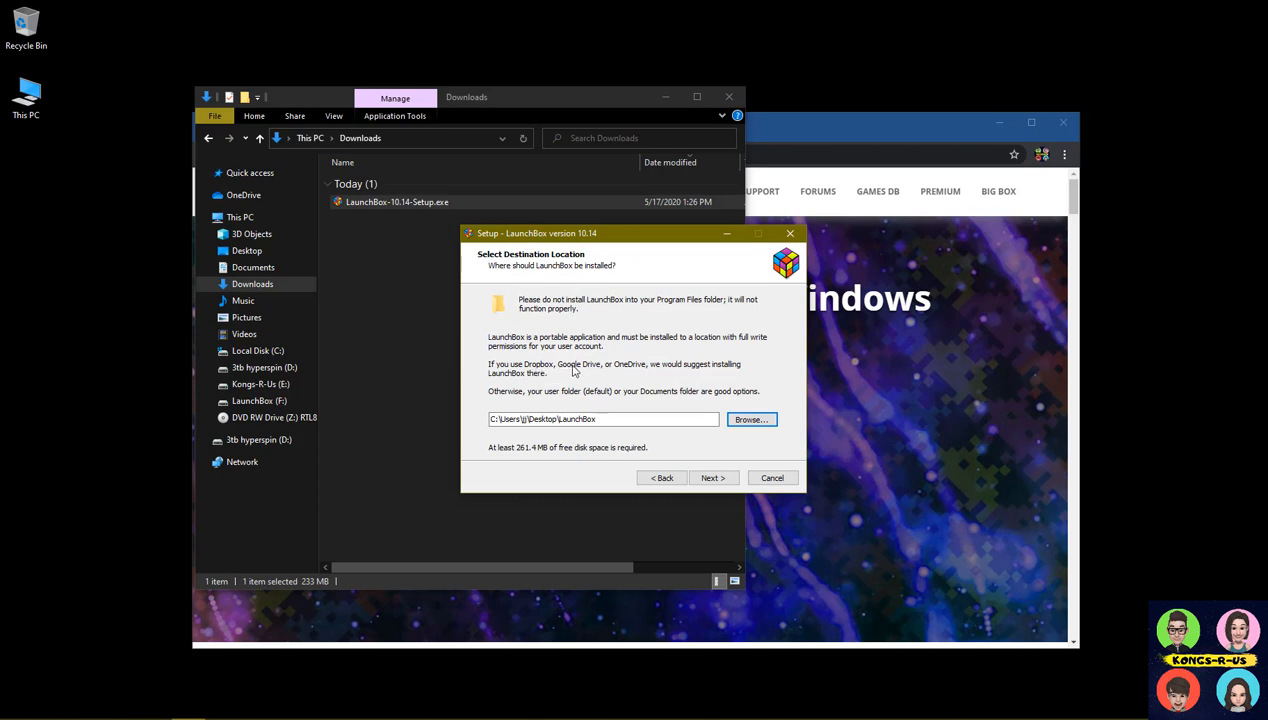
{"action": "left_click", "coordinate": [725, 479]}
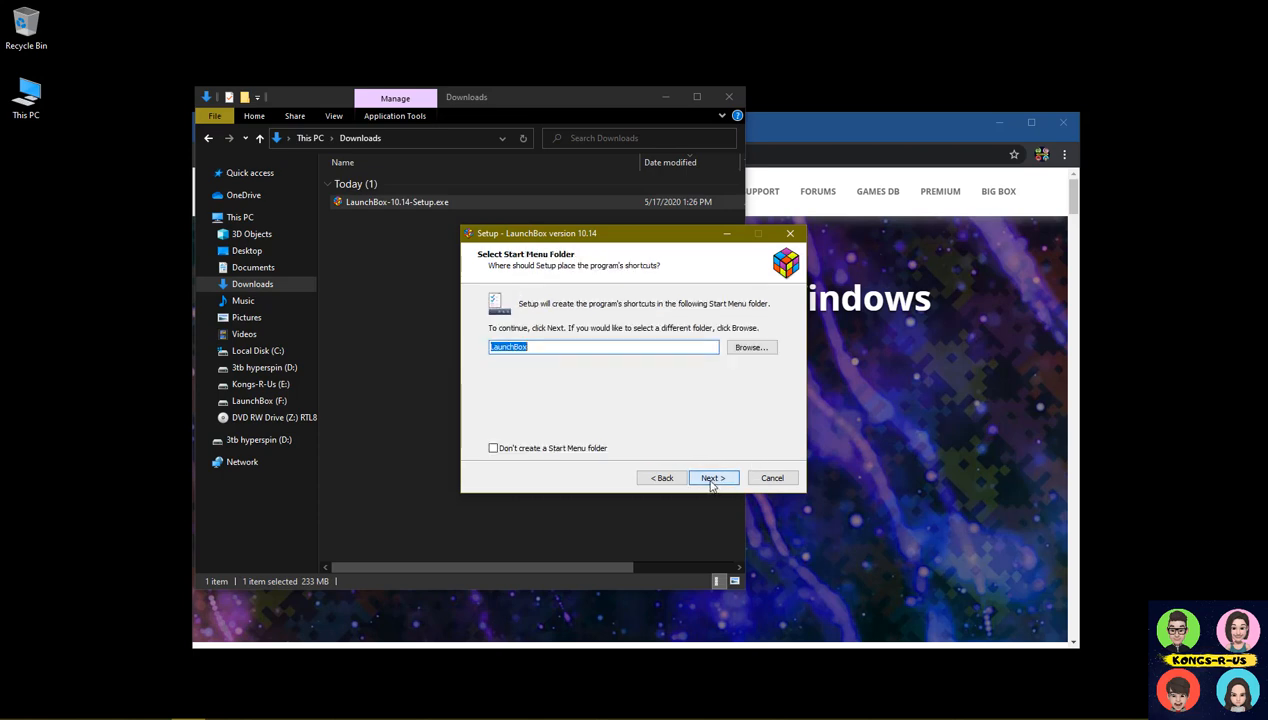
Step: Keep the LaunchBox Start Menu folder, leave desktop icons off, and start the installation
{"action": "left_click", "coordinate": [714, 480]}
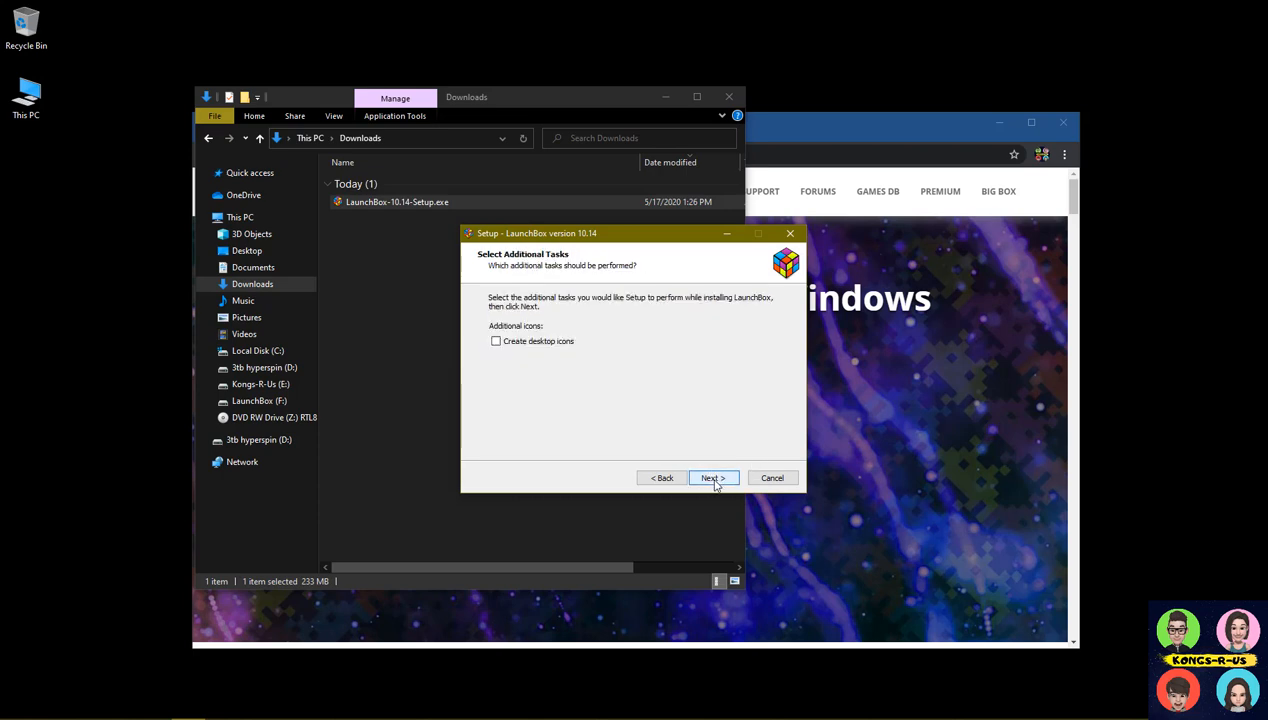
{"action": "left_click", "coordinate": [714, 480]}
{"action": "left_click", "coordinate": [714, 479]}
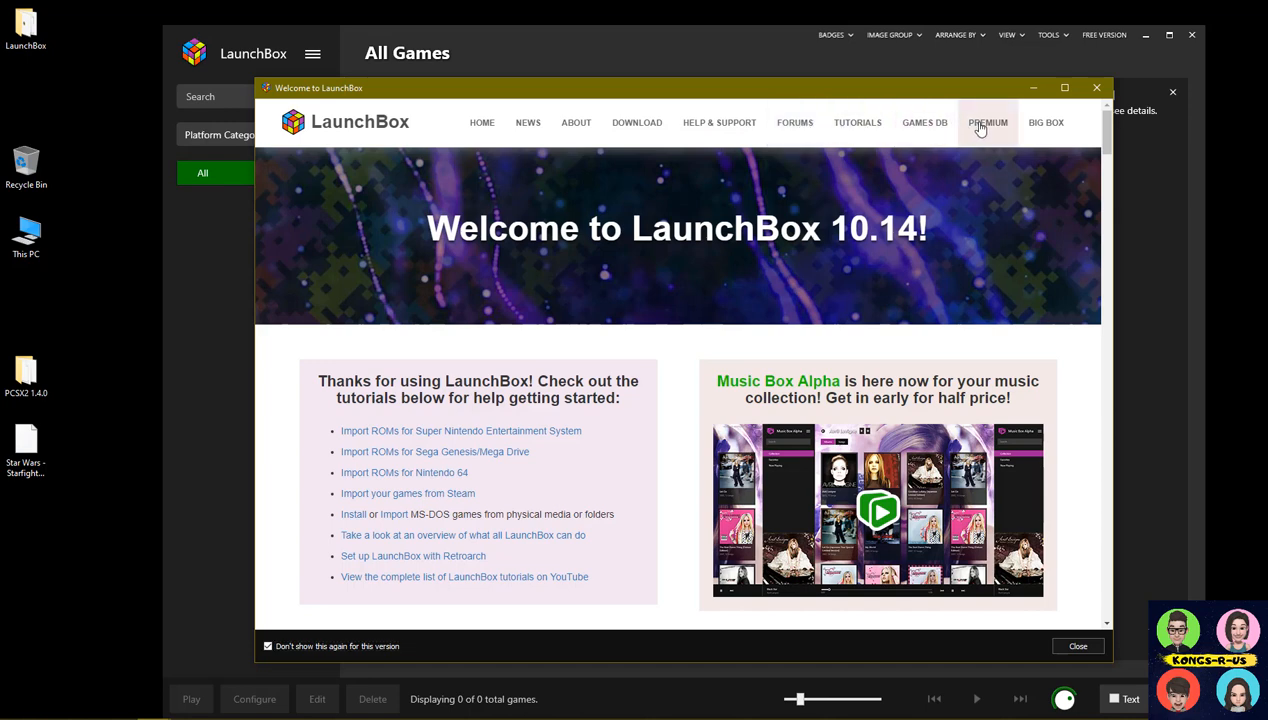
Step: Open the LaunchBox Premium page from the welcome window, review the Windows licensing options, and close the page
{"action": "mouse_move", "coordinate": [980, 130]}
{"action": "left_click", "coordinate": [1008, 167]}
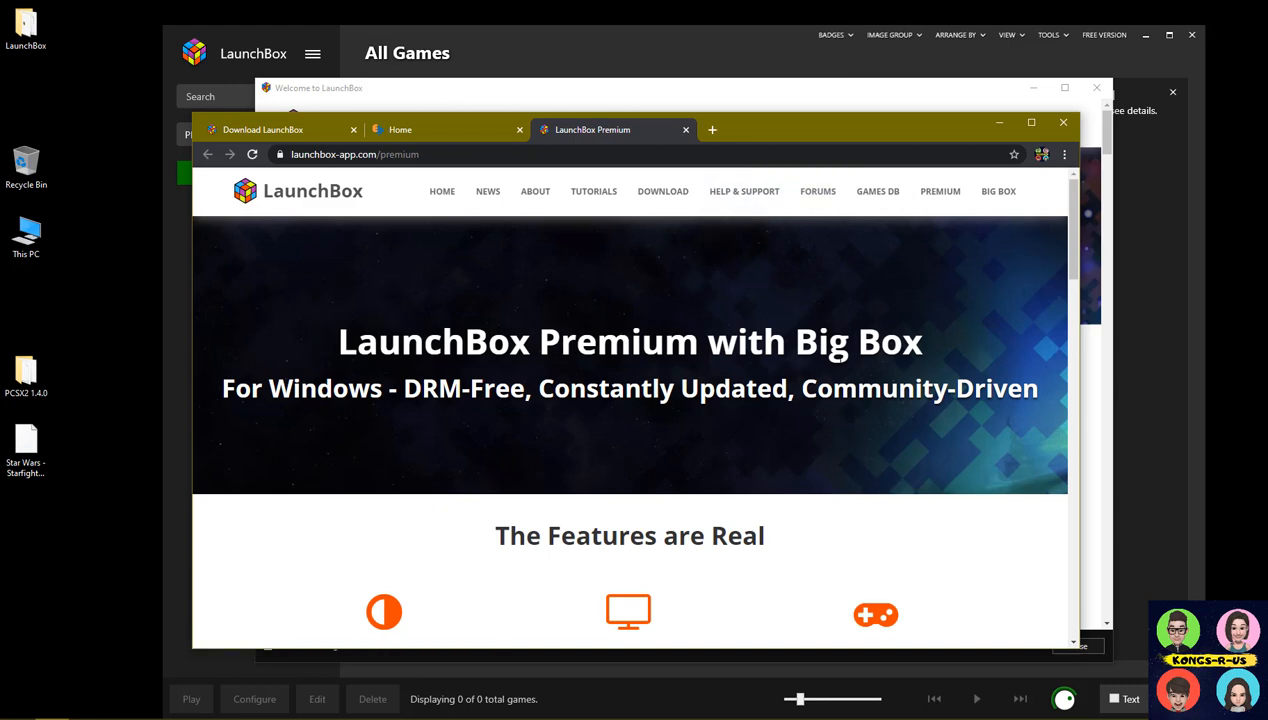
{"action": "scroll", "coordinate": [838, 374], "scroll_direction": "down", "scroll_amount": 3}
{"action": "scroll", "coordinate": [750, 405], "scroll_direction": "down", "scroll_amount": 8}
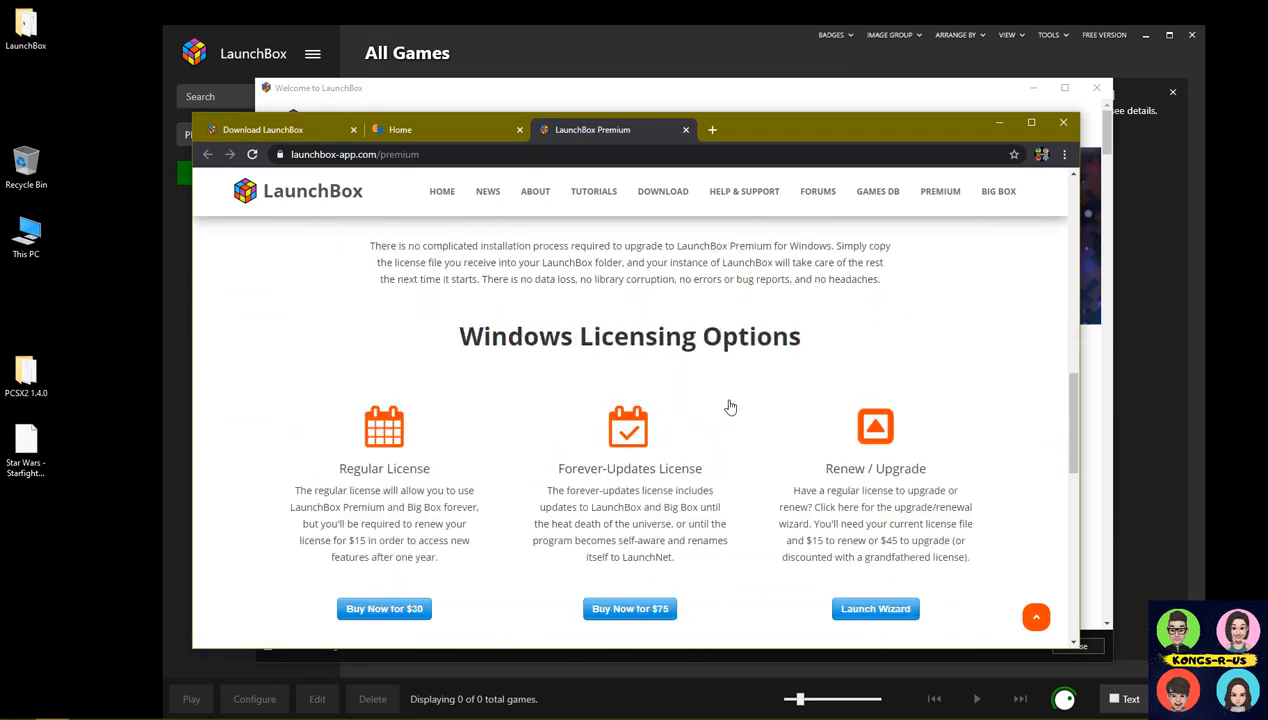
{"action": "scroll", "coordinate": [730, 407], "scroll_direction": "down", "scroll_amount": 3}
{"action": "scroll", "coordinate": [456, 371], "scroll_direction": "up", "scroll_amount": 1}
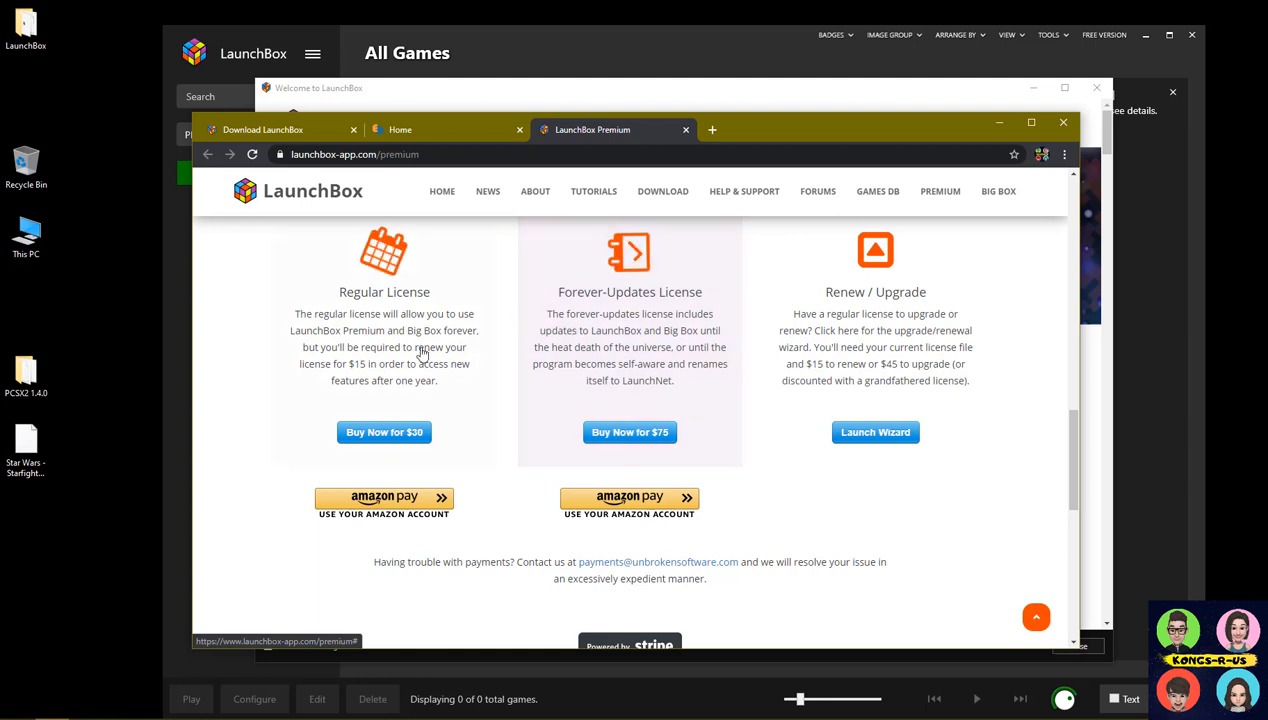
{"action": "key", "text": "ctrl+w"}
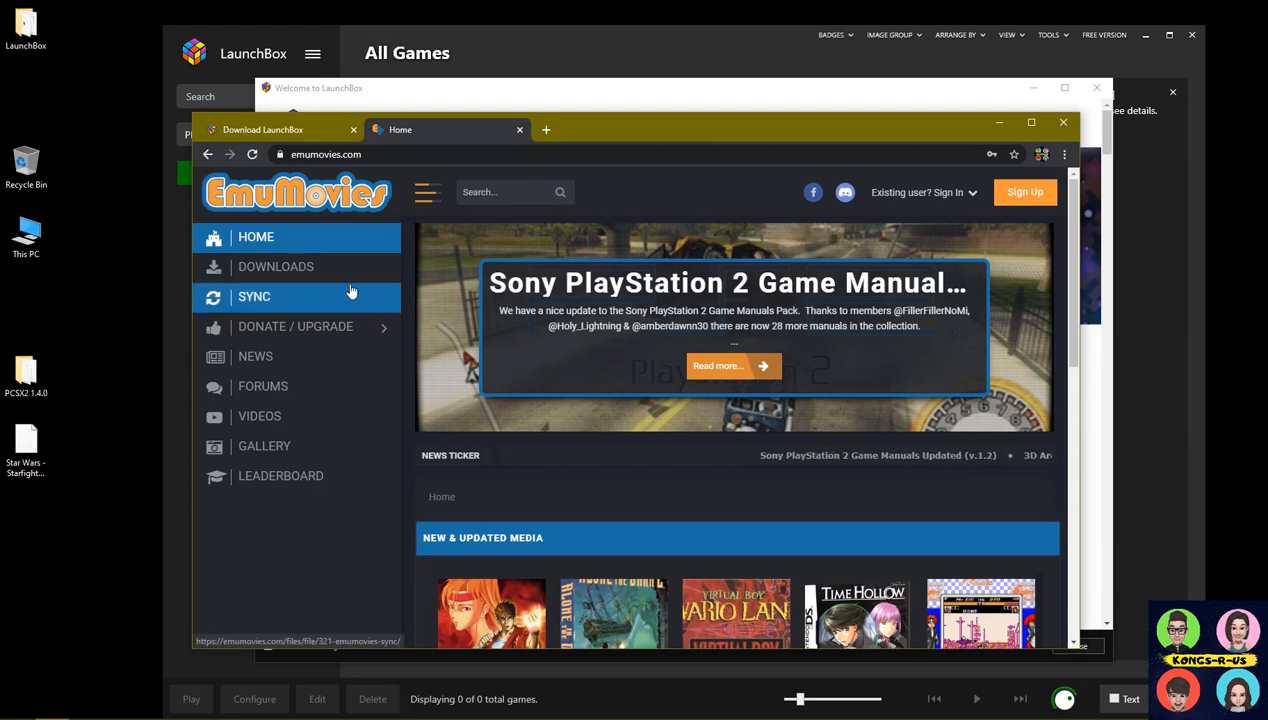
Step: On the EmuMovies site, look through the Downloads page's media categories and open the donation options
{"action": "left_click", "coordinate": [306, 270]}
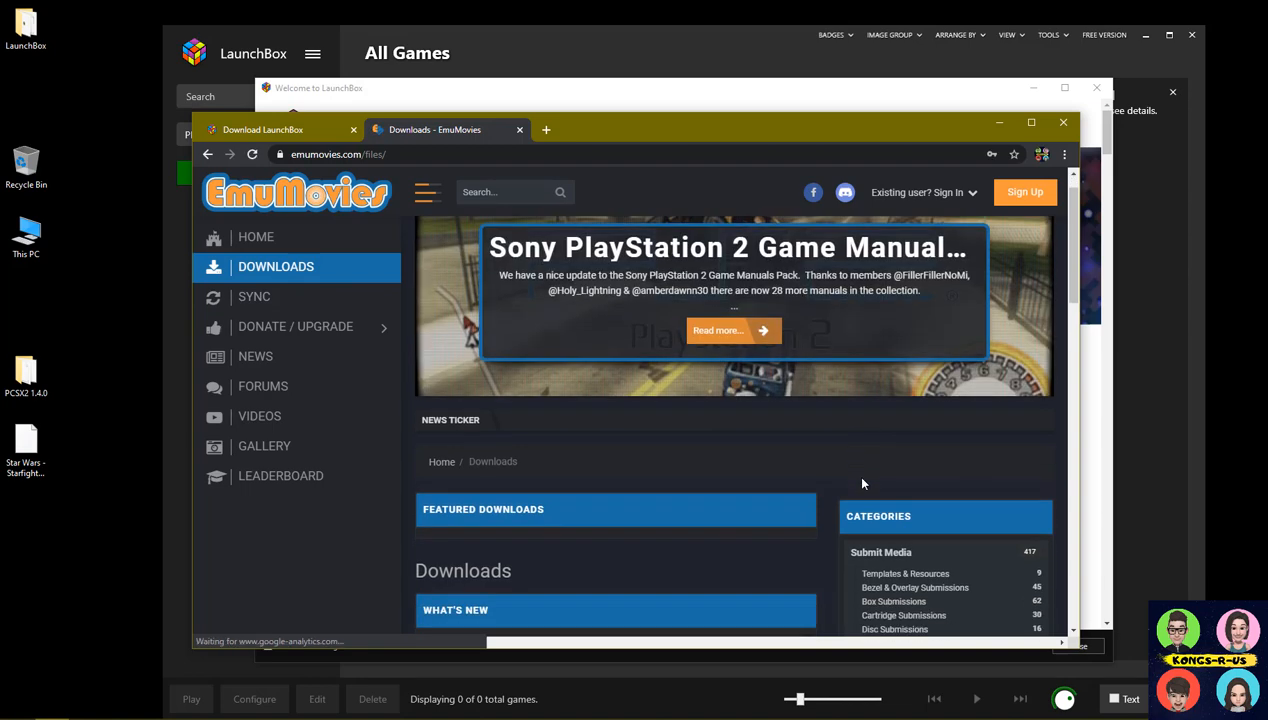
{"action": "scroll", "coordinate": [853, 473], "scroll_direction": "down", "scroll_amount": 3}
{"action": "scroll", "coordinate": [876, 475], "scroll_direction": "down", "scroll_amount": 2}
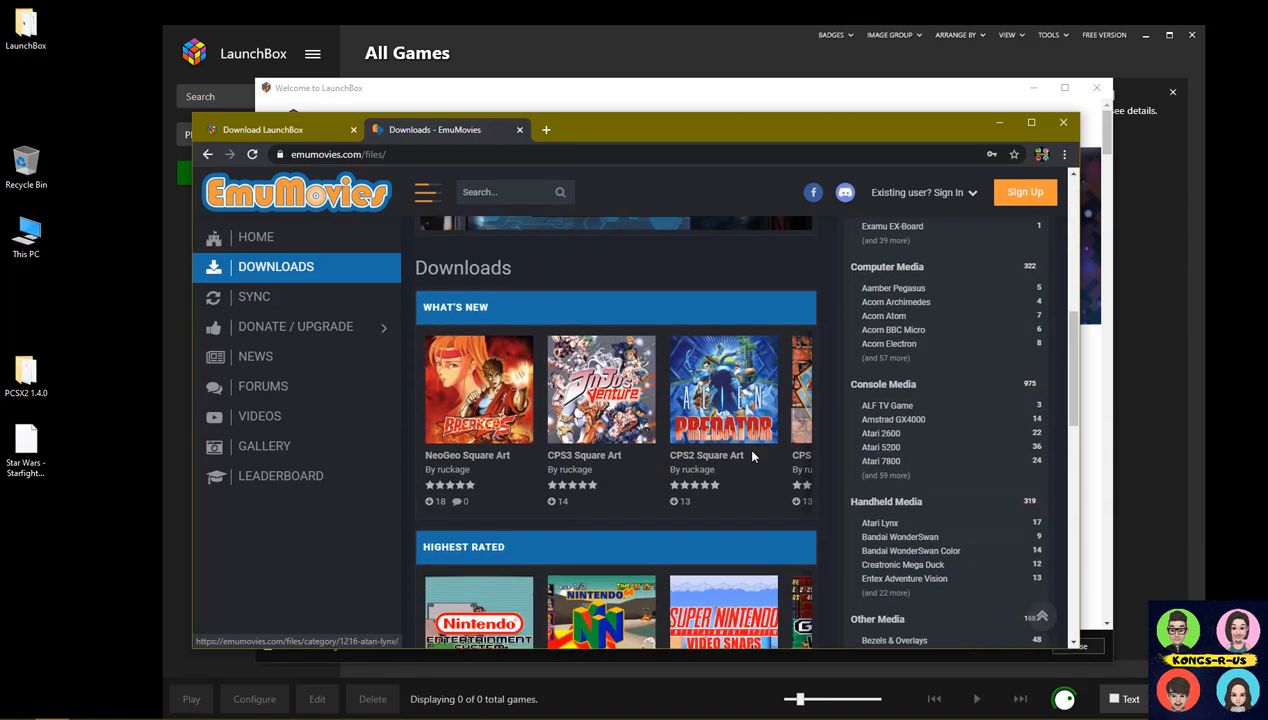
{"action": "left_click", "coordinate": [299, 334]}
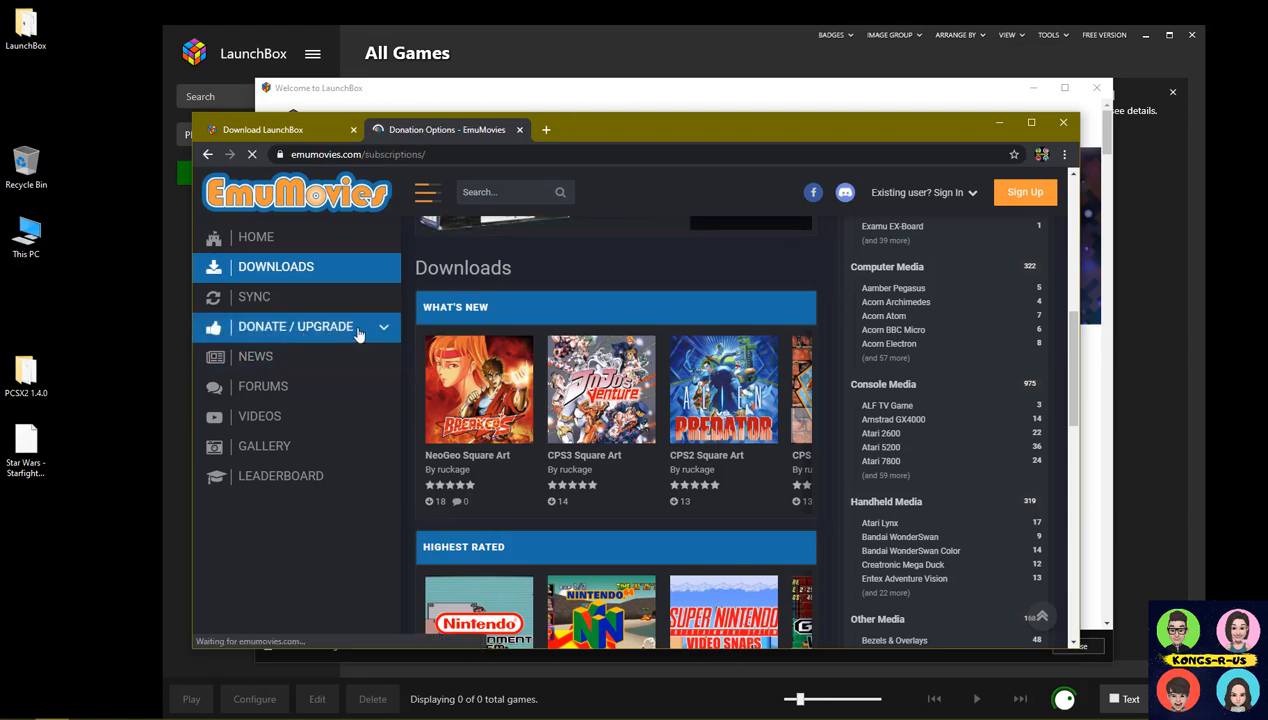
{"action": "scroll", "coordinate": [627, 458], "scroll_direction": "down", "scroll_amount": 3}
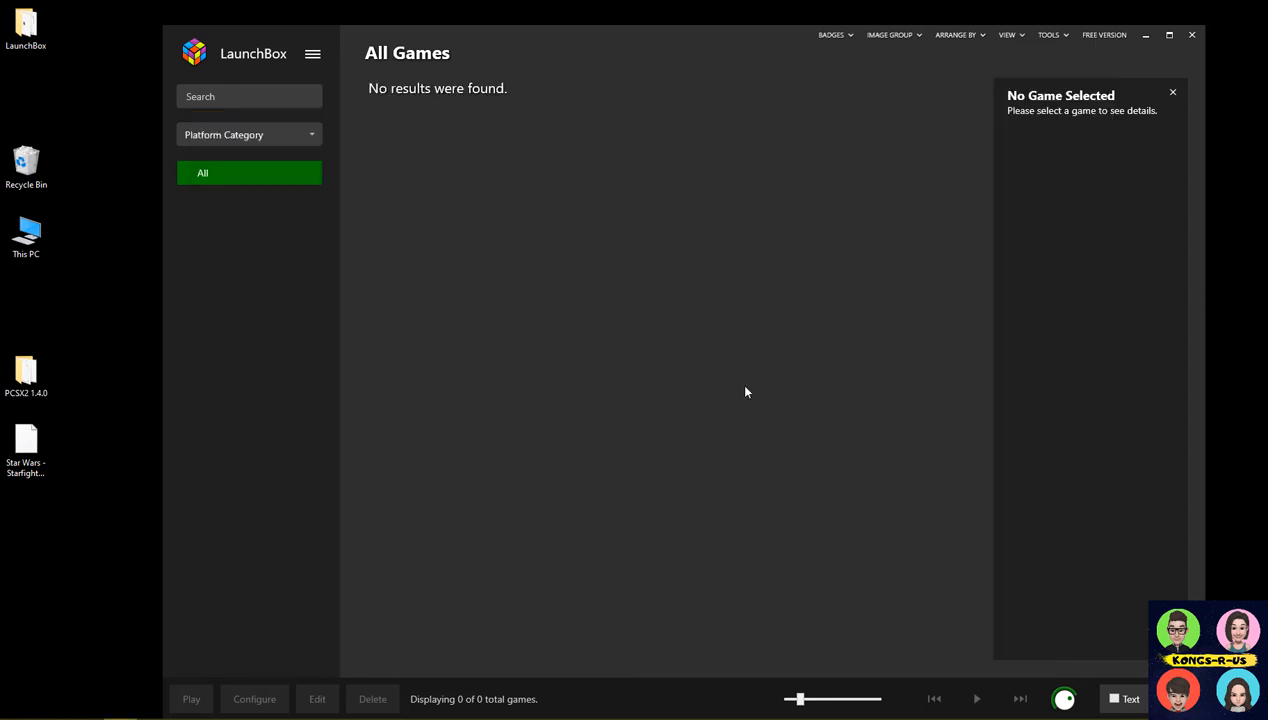
{"action": "left_click", "coordinate": [1048, 35]}
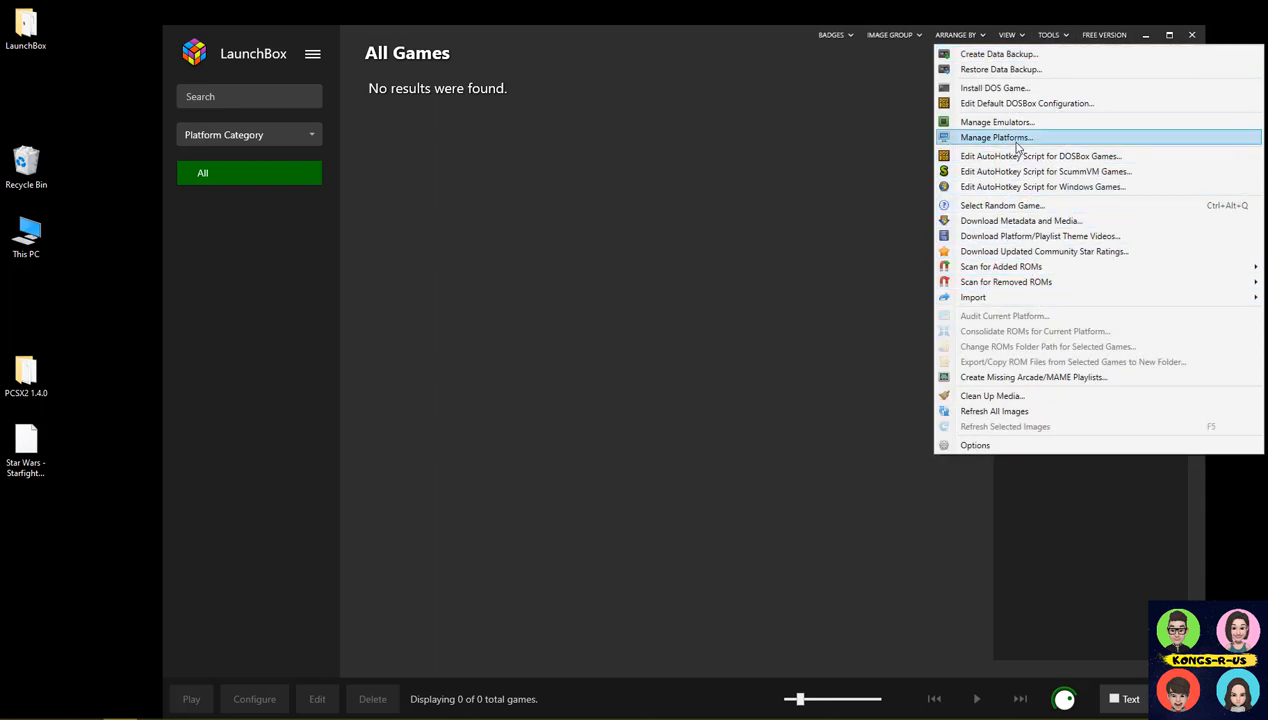
{"action": "left_click", "coordinate": [747, 215]}
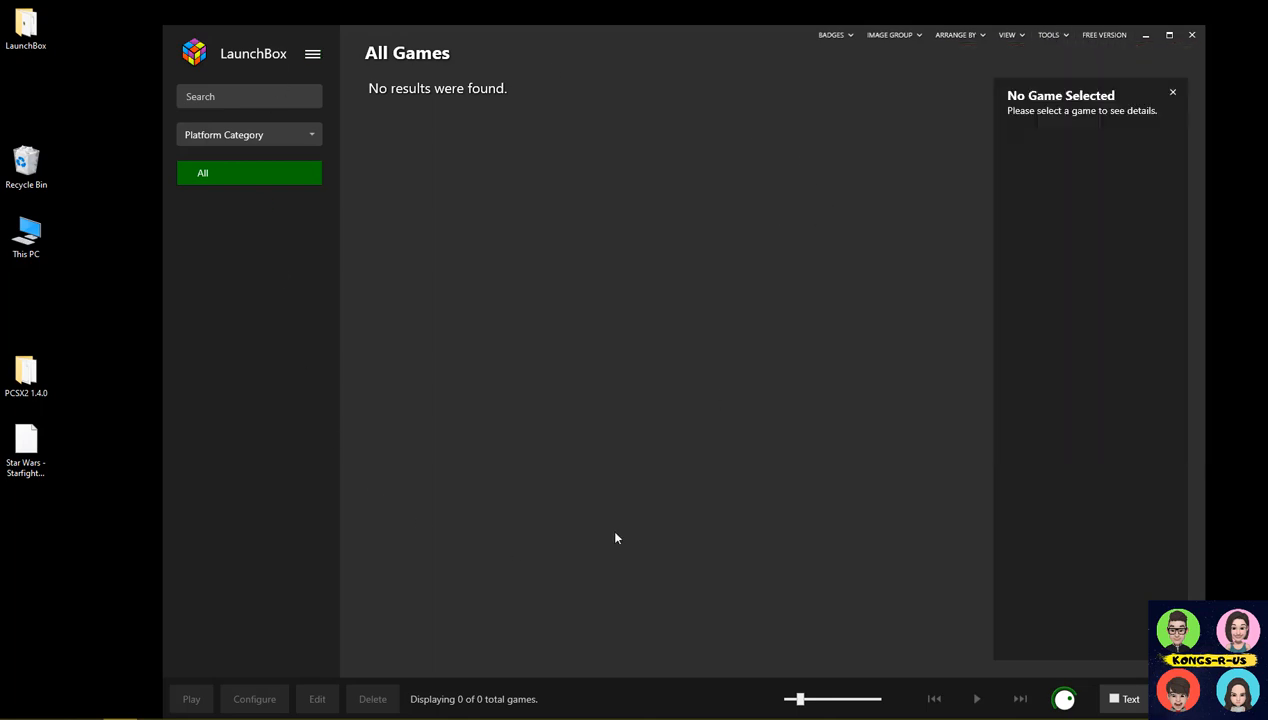
{"action": "left_click", "coordinate": [312, 57]}
{"action": "left_click", "coordinate": [232, 173]}
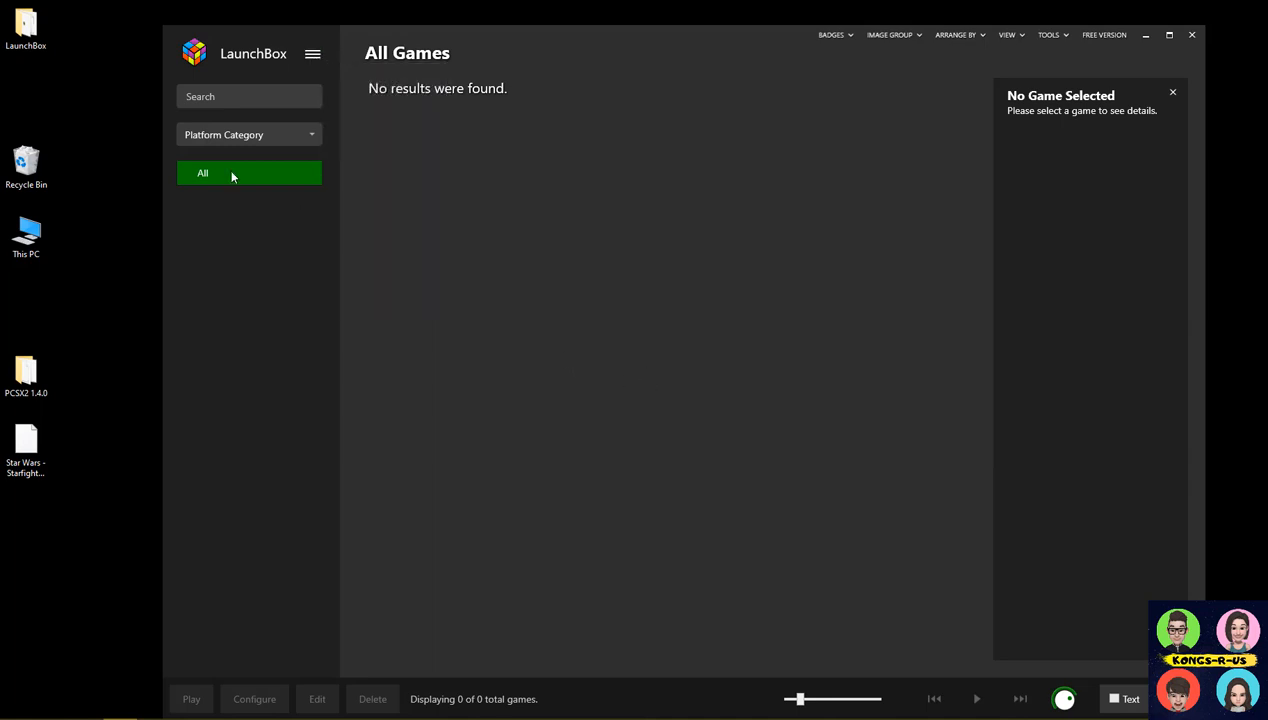
Step: Open the LaunchBox folder on the desktop and create a new folder named Emulators in it
{"action": "double_click", "coordinate": [6, 37]}
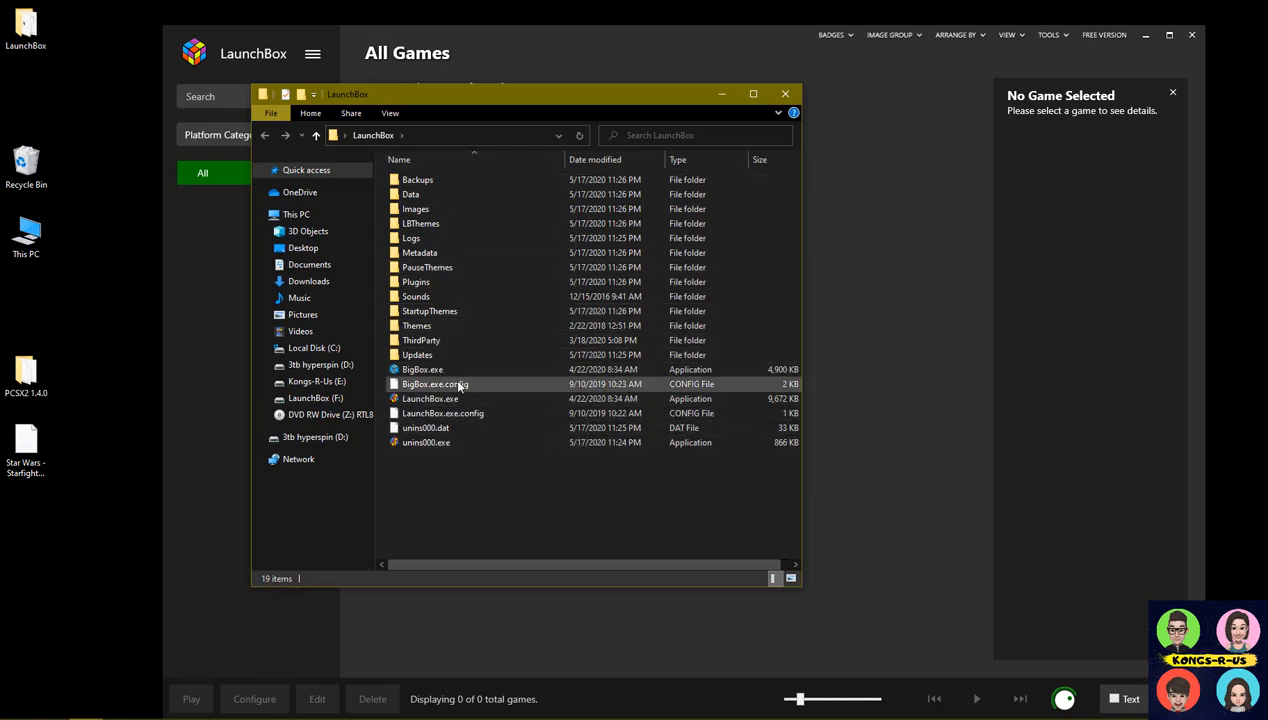
{"action": "right_click", "coordinate": [437, 485]}
{"action": "mouse_move", "coordinate": [558, 658]}
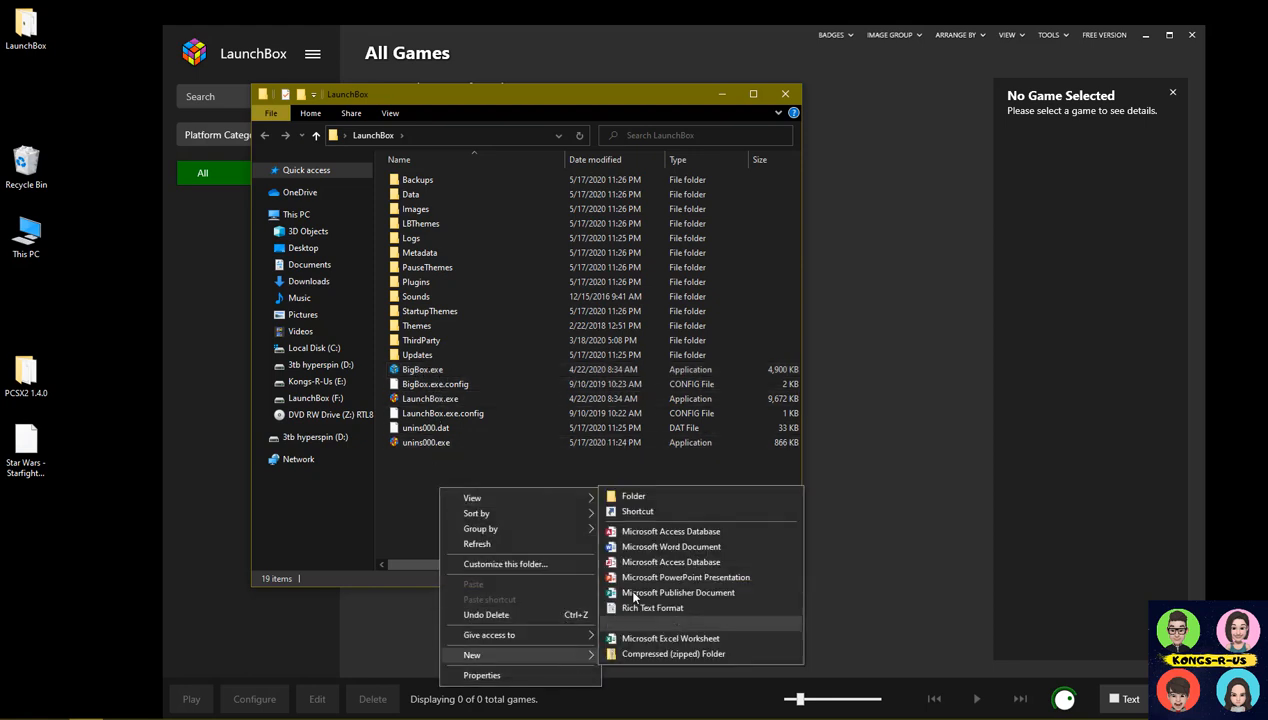
{"action": "left_click", "coordinate": [645, 494]}
{"action": "type", "text": "Emulators"}
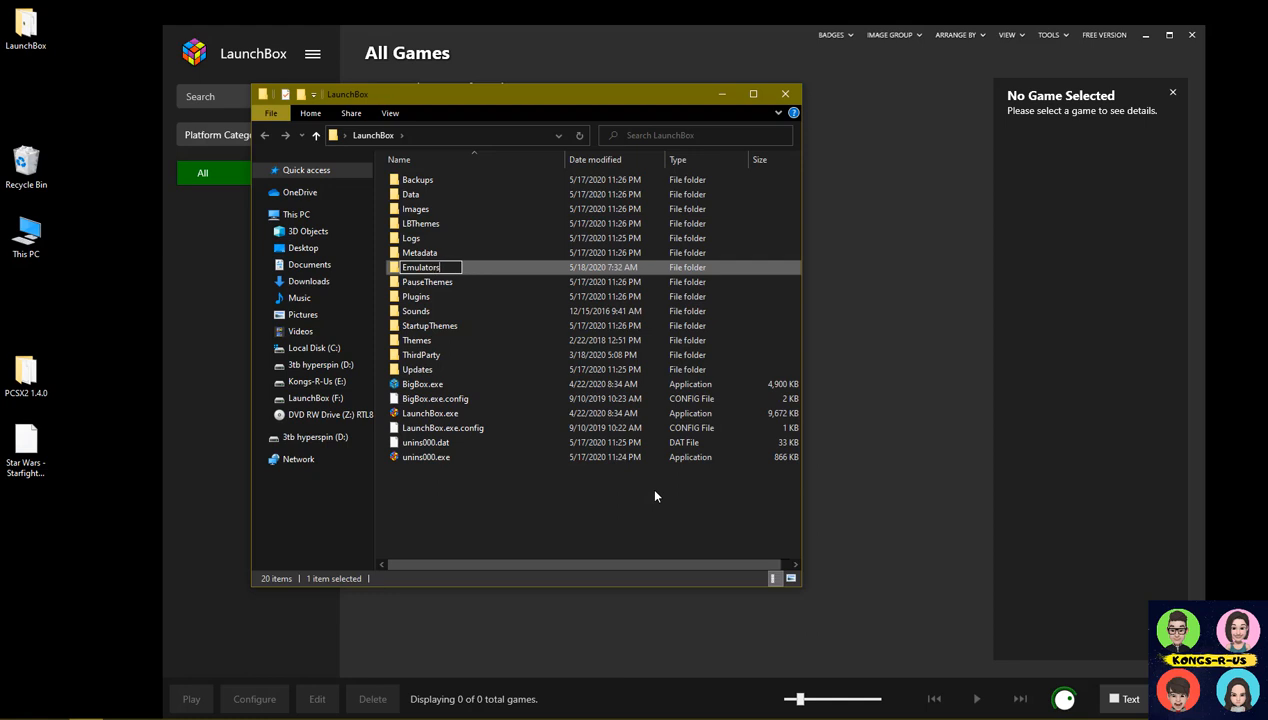
{"action": "key", "text": "Return"}
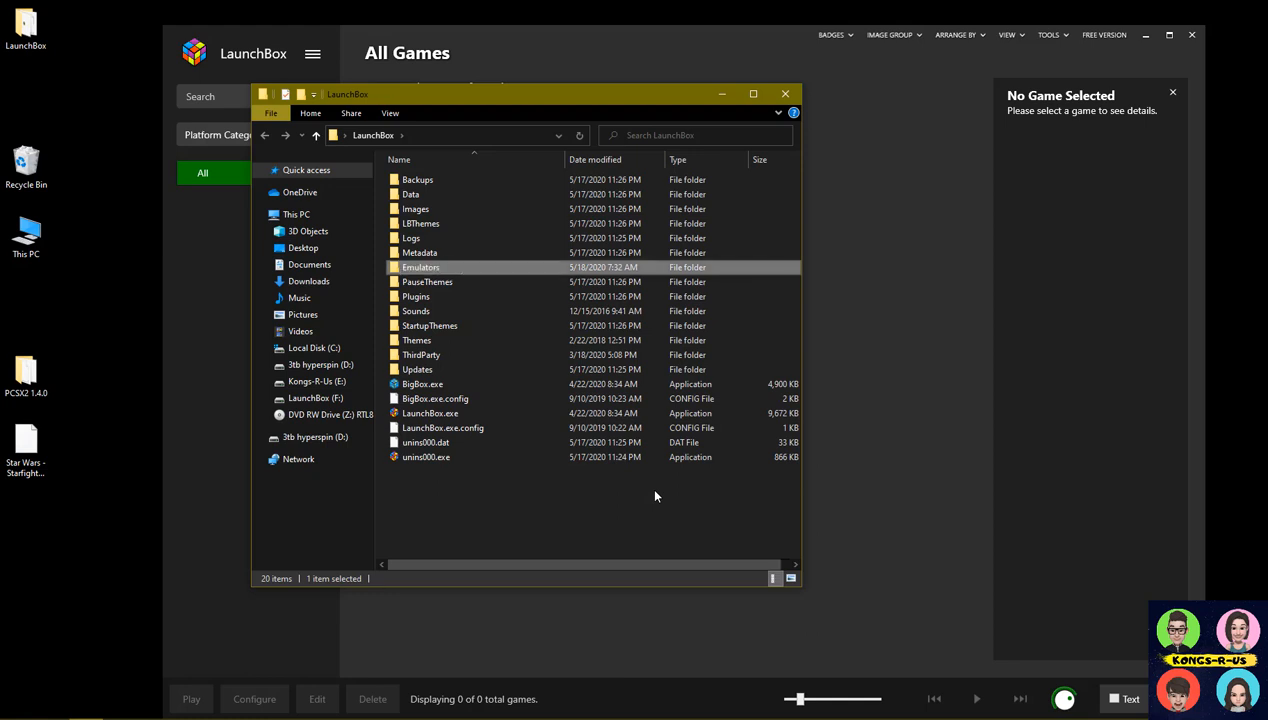
Step: Create a new folder named Games inside the LaunchBox folder and minimize the folder window
{"action": "right_click", "coordinate": [502, 521]}
{"action": "mouse_move", "coordinate": [608, 687]}
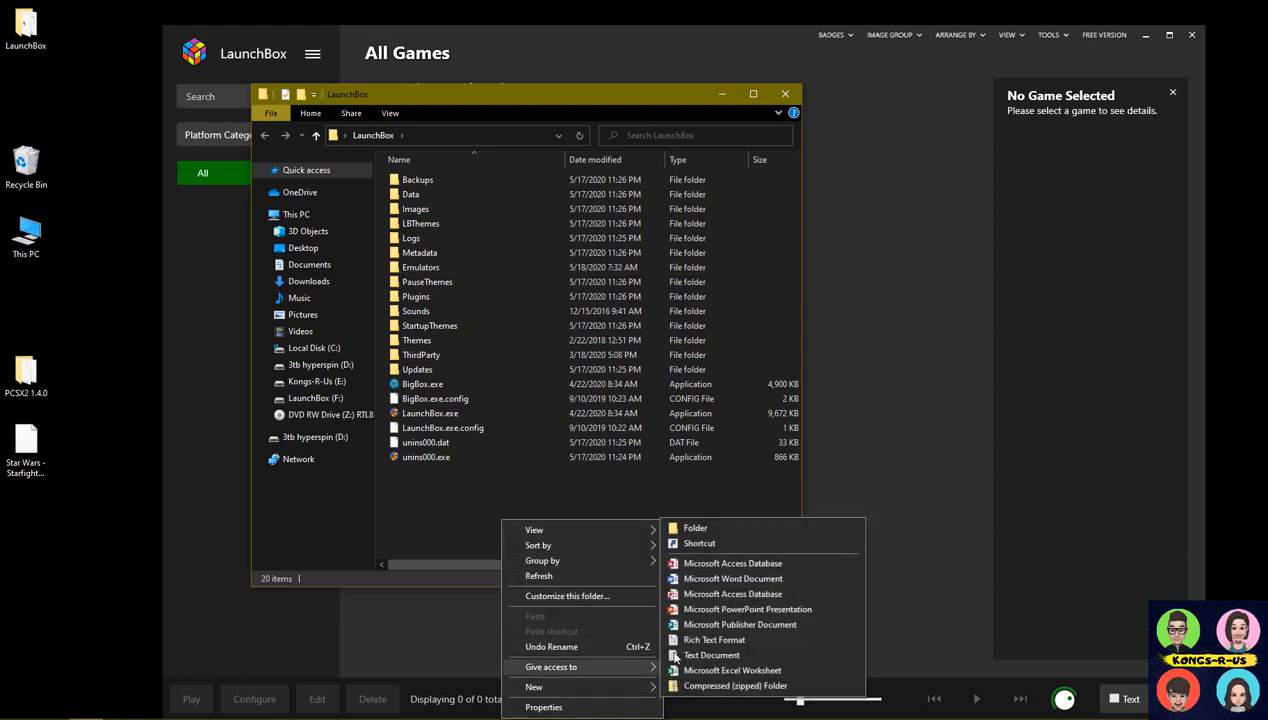
{"action": "left_click", "coordinate": [706, 525]}
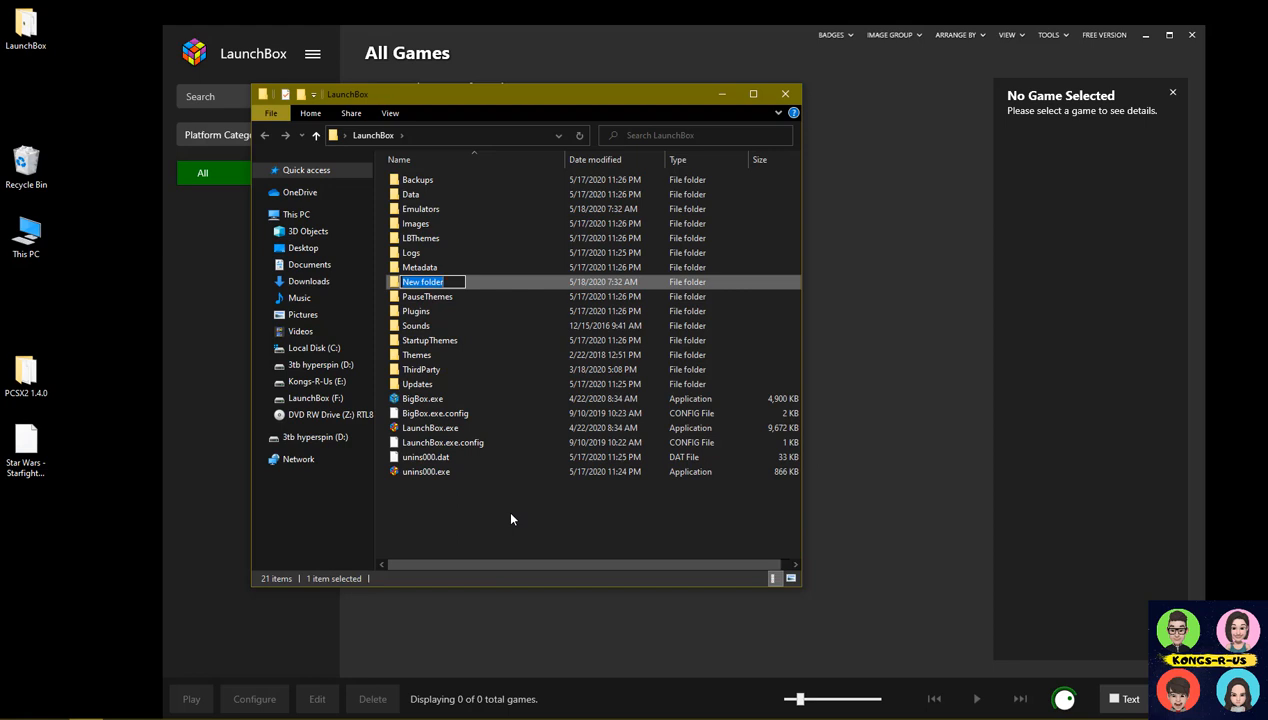
{"action": "type", "text": "Games"}
{"action": "key", "text": "Return"}
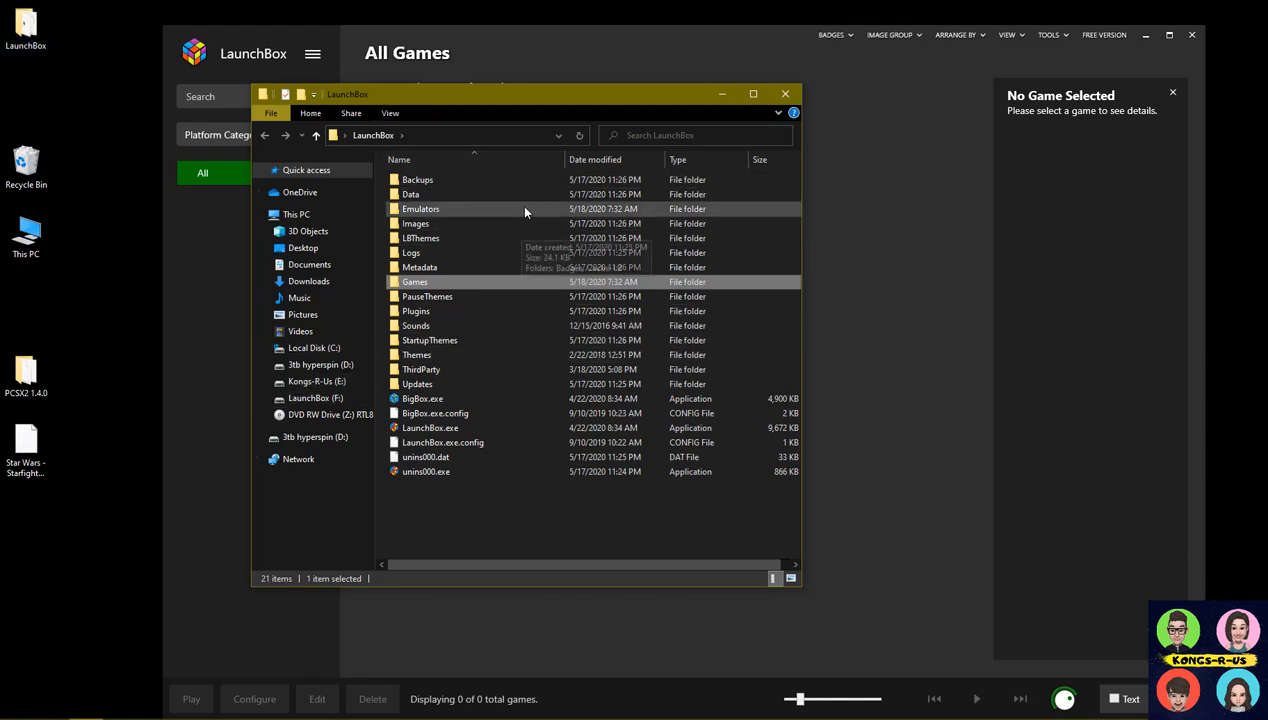
{"action": "left_click_drag", "start_coordinate": [520, 110], "coordinate": [578, 110]}
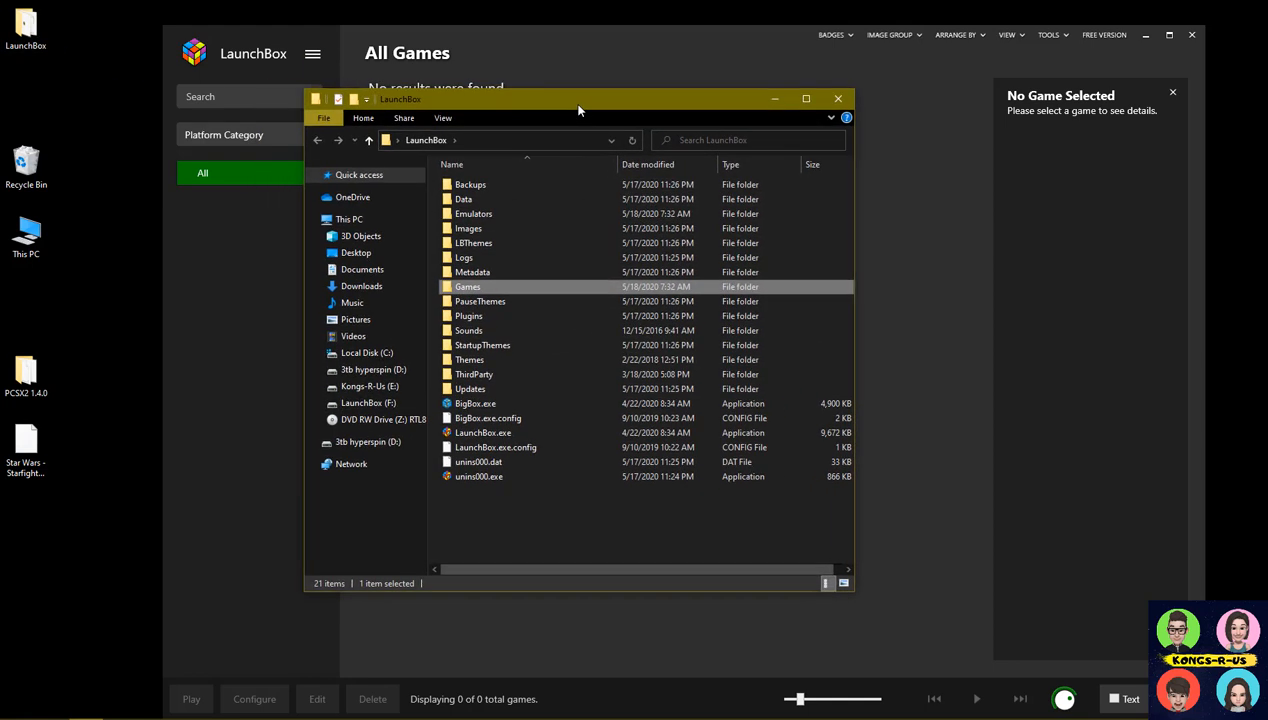
{"action": "left_click", "coordinate": [770, 100]}
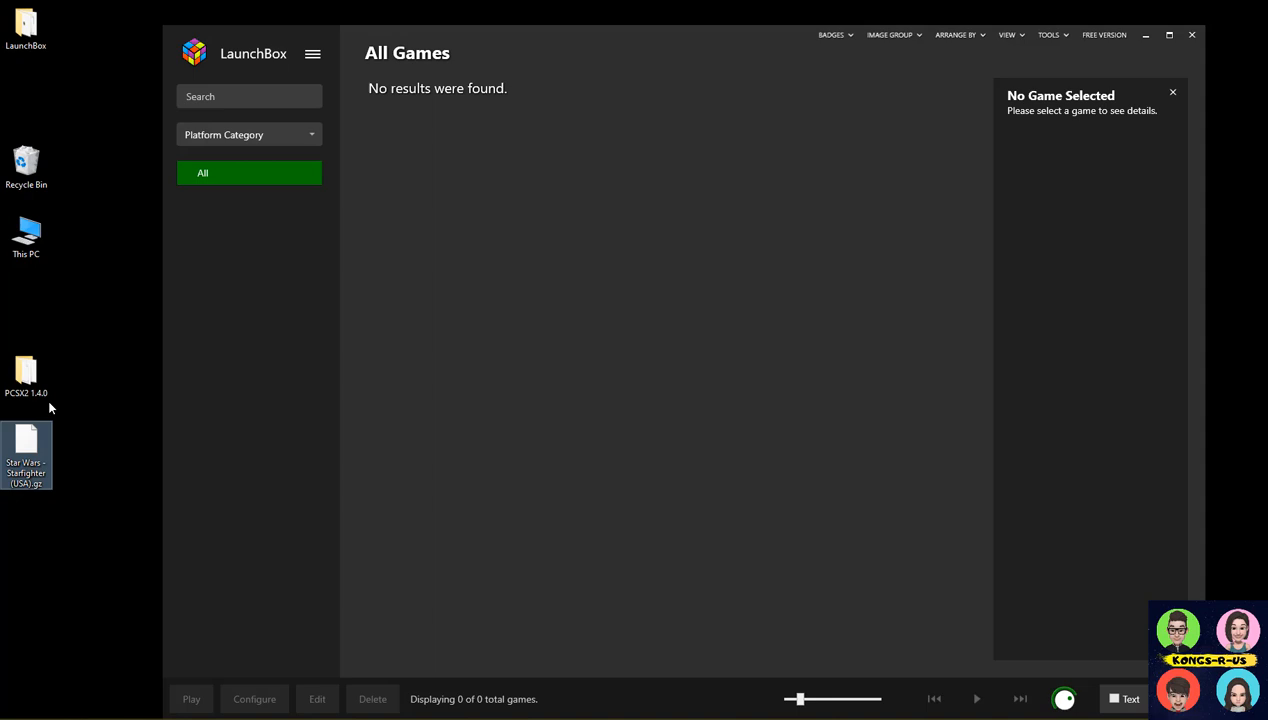
{"action": "left_click", "coordinate": [101, 412]}
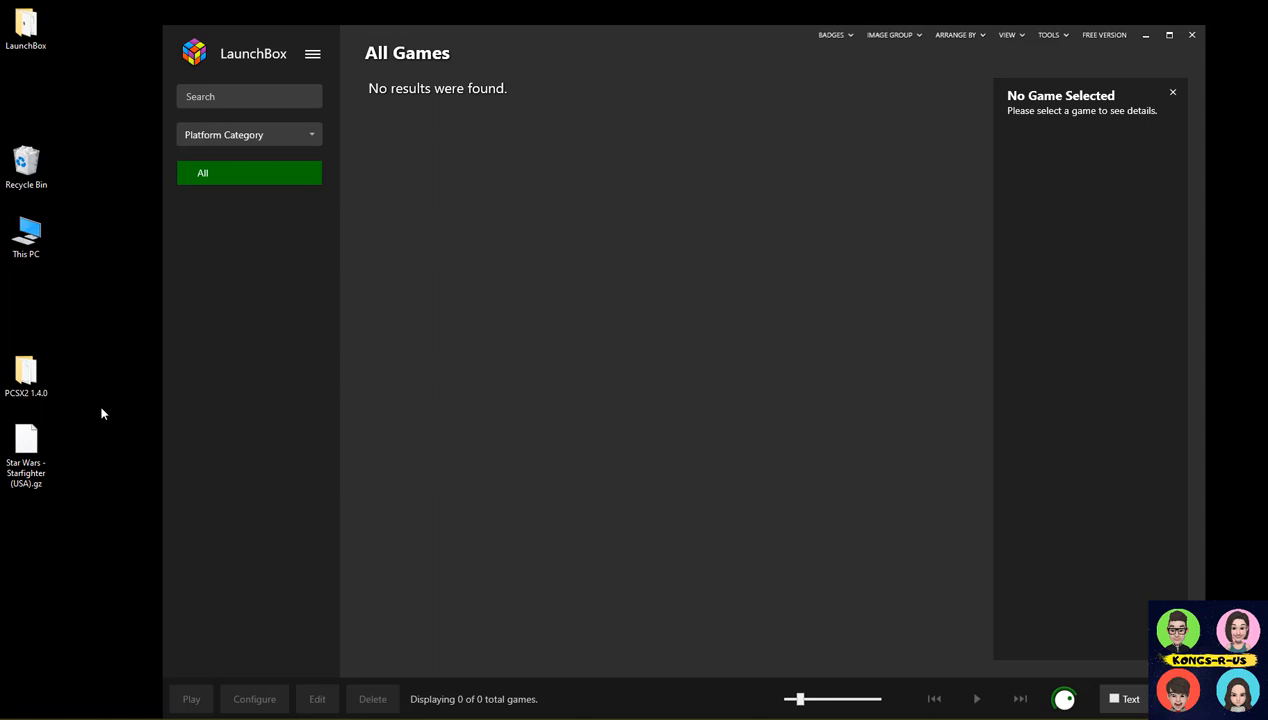
Step: Move the PCSX2 1.4.0 folder from the desktop into LaunchBox's Emulators folder and close the folder window
{"action": "double_click", "coordinate": [34, 41]}
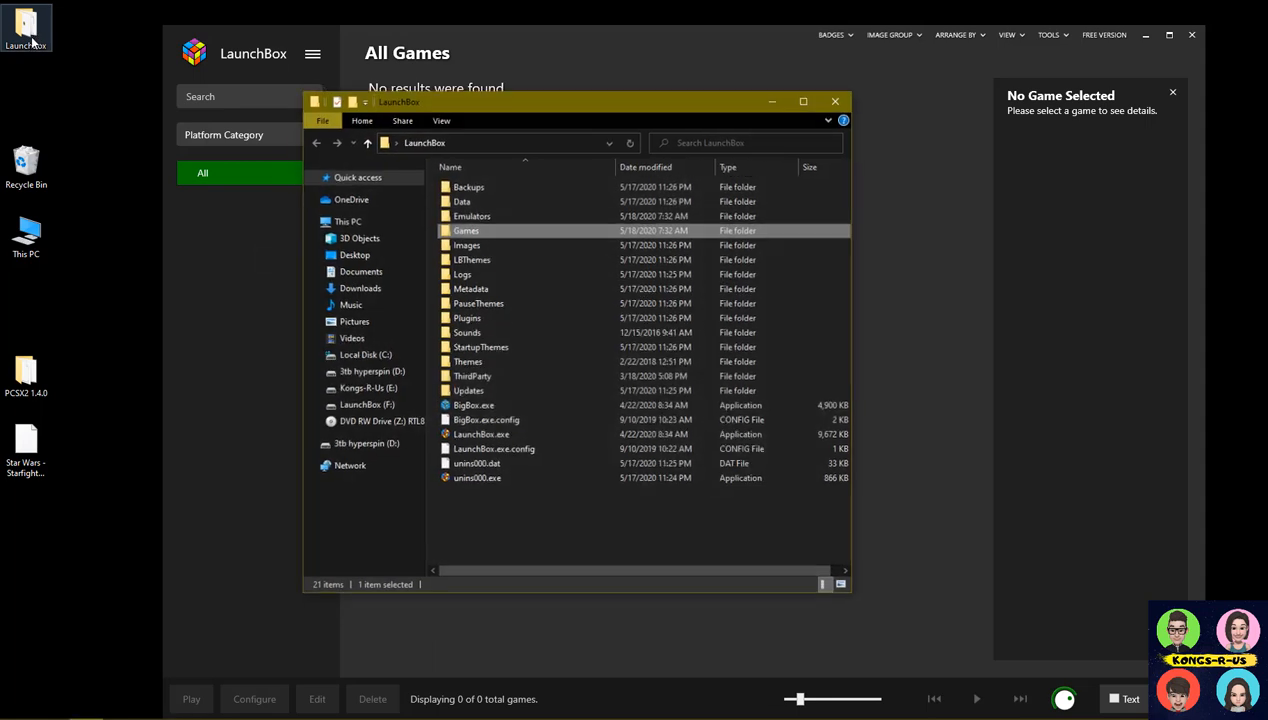
{"action": "double_click", "coordinate": [474, 214]}
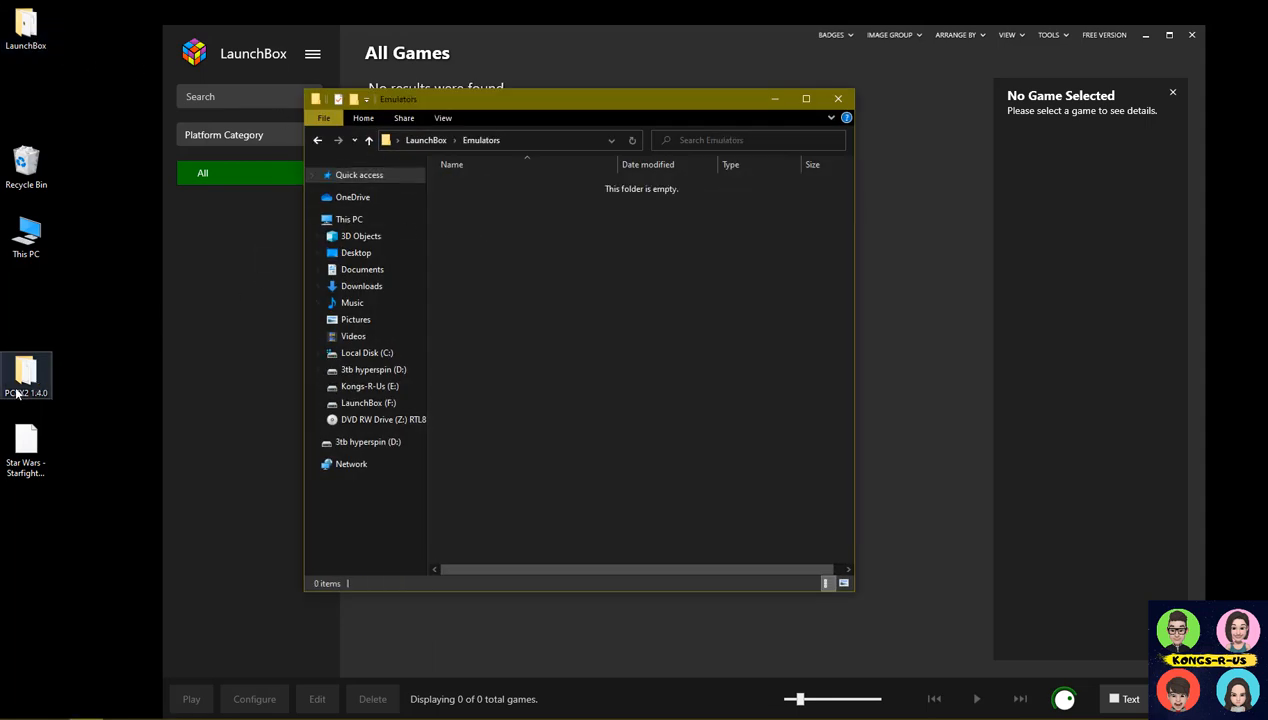
{"action": "left_click_drag", "start_coordinate": [17, 393], "coordinate": [588, 298]}
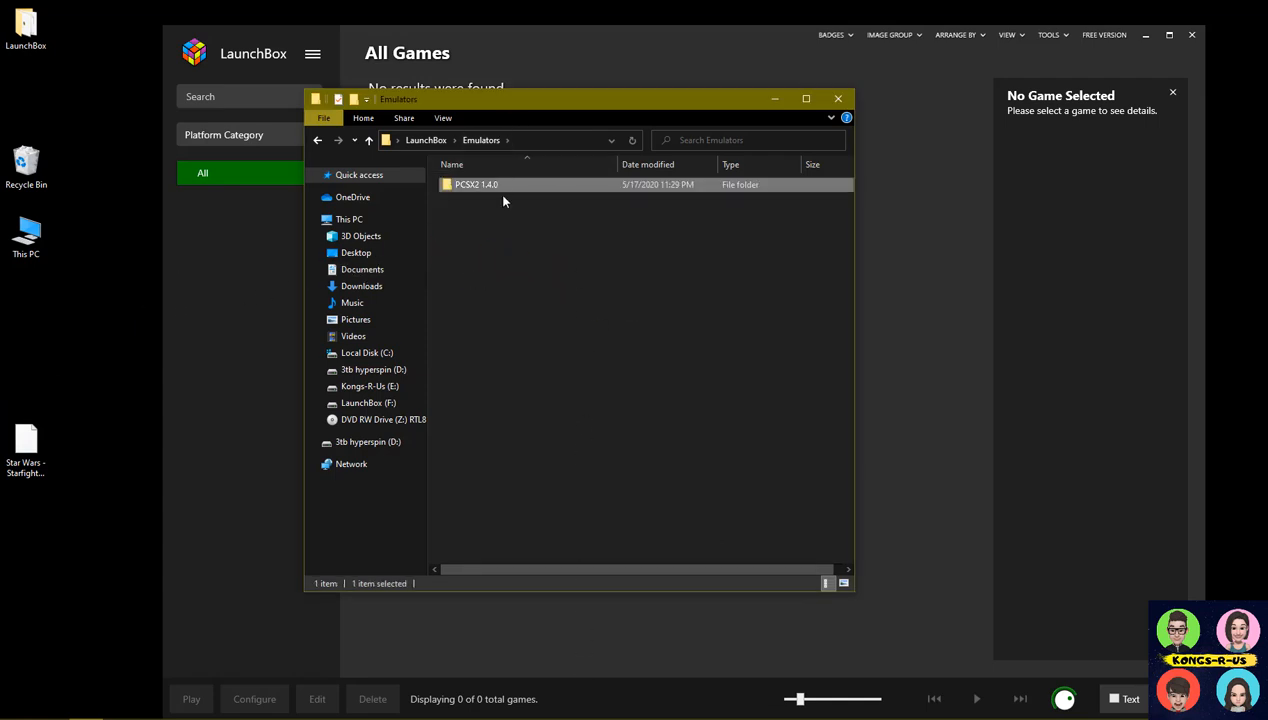
{"action": "left_click", "coordinate": [838, 99]}
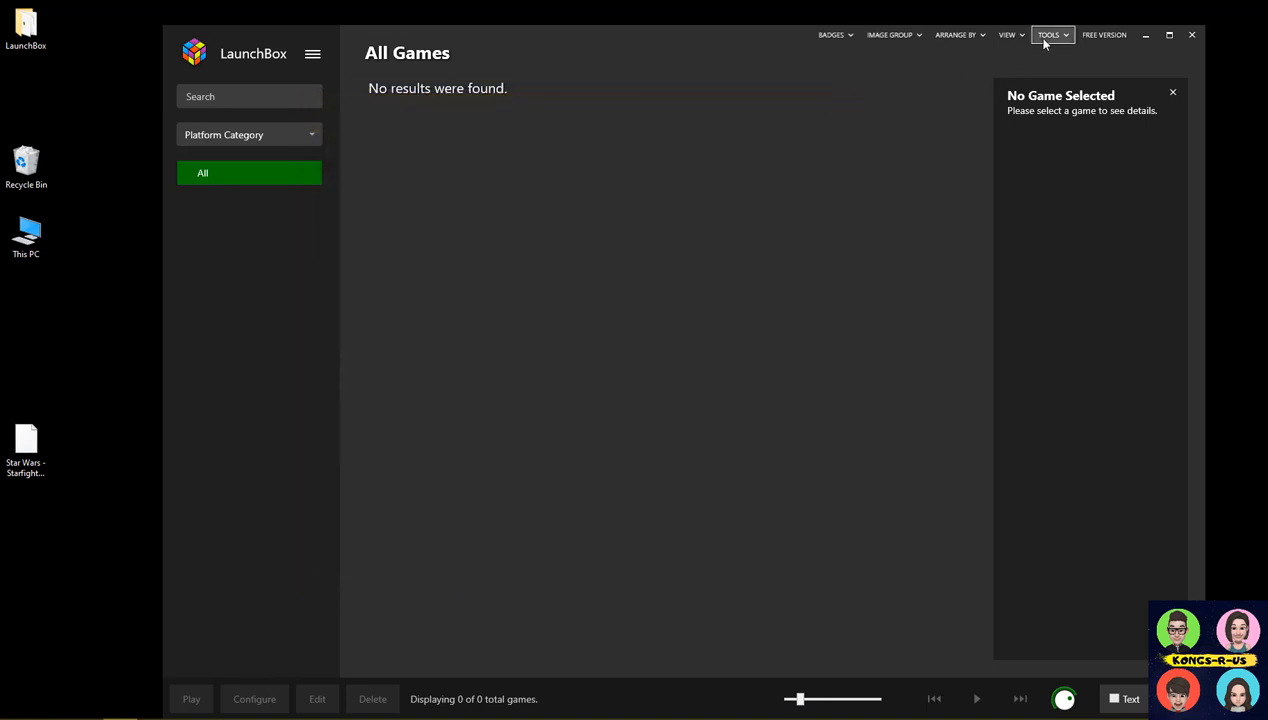
Step: Start a ROM files import in LaunchBox and add Star Wars - Starfighter (USA).gz from the desktop
{"action": "left_click", "coordinate": [1046, 37]}
{"action": "mouse_move", "coordinate": [1025, 297]}
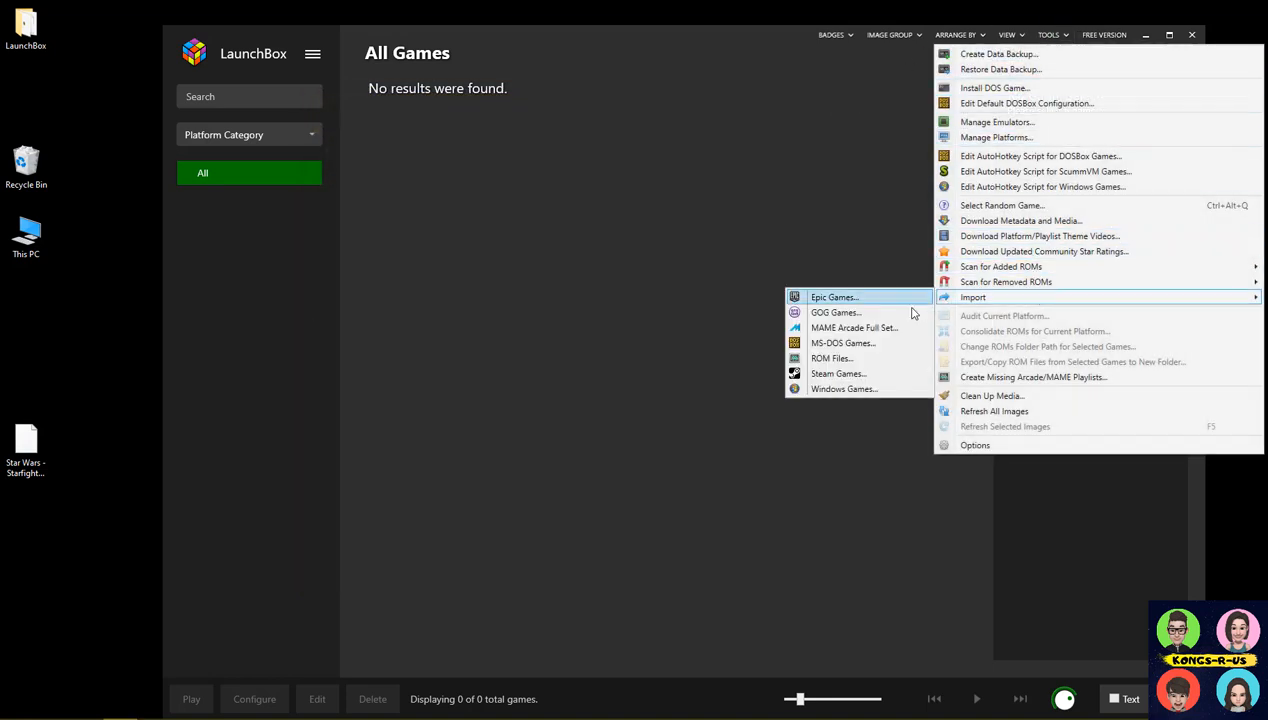
{"action": "left_click", "coordinate": [861, 358]}
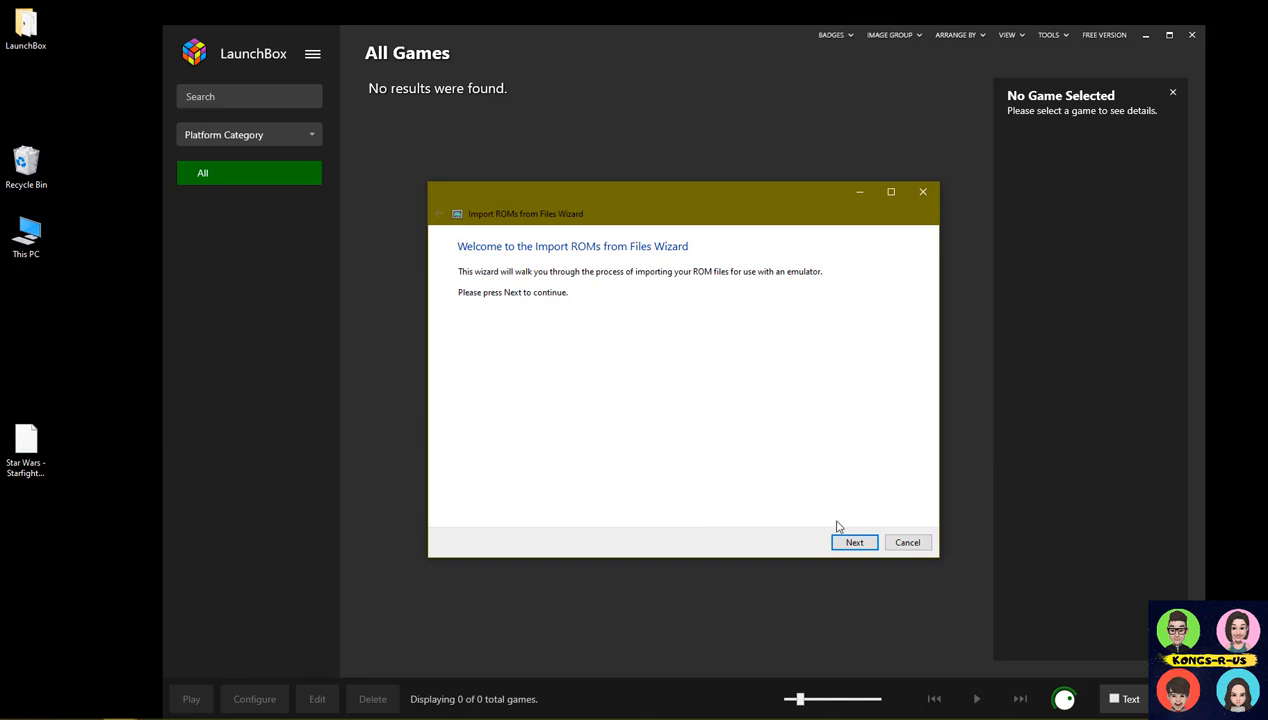
{"action": "left_click", "coordinate": [853, 545]}
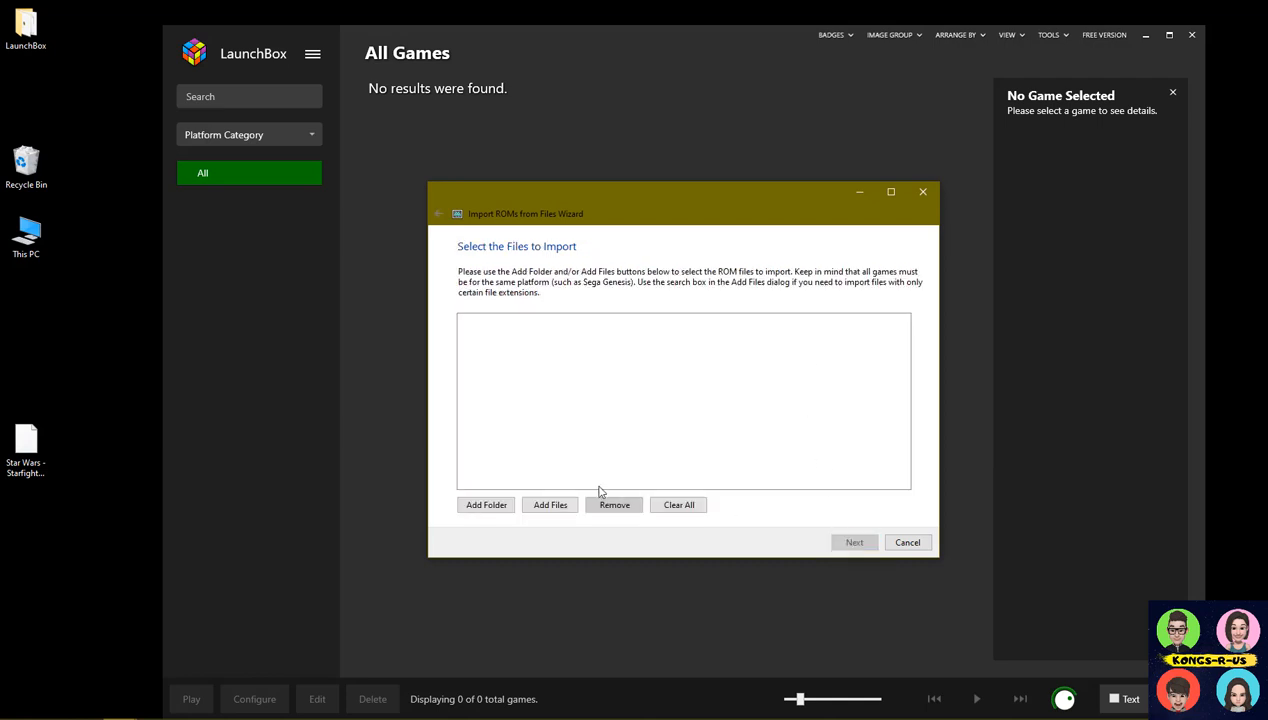
{"action": "left_click", "coordinate": [550, 505]}
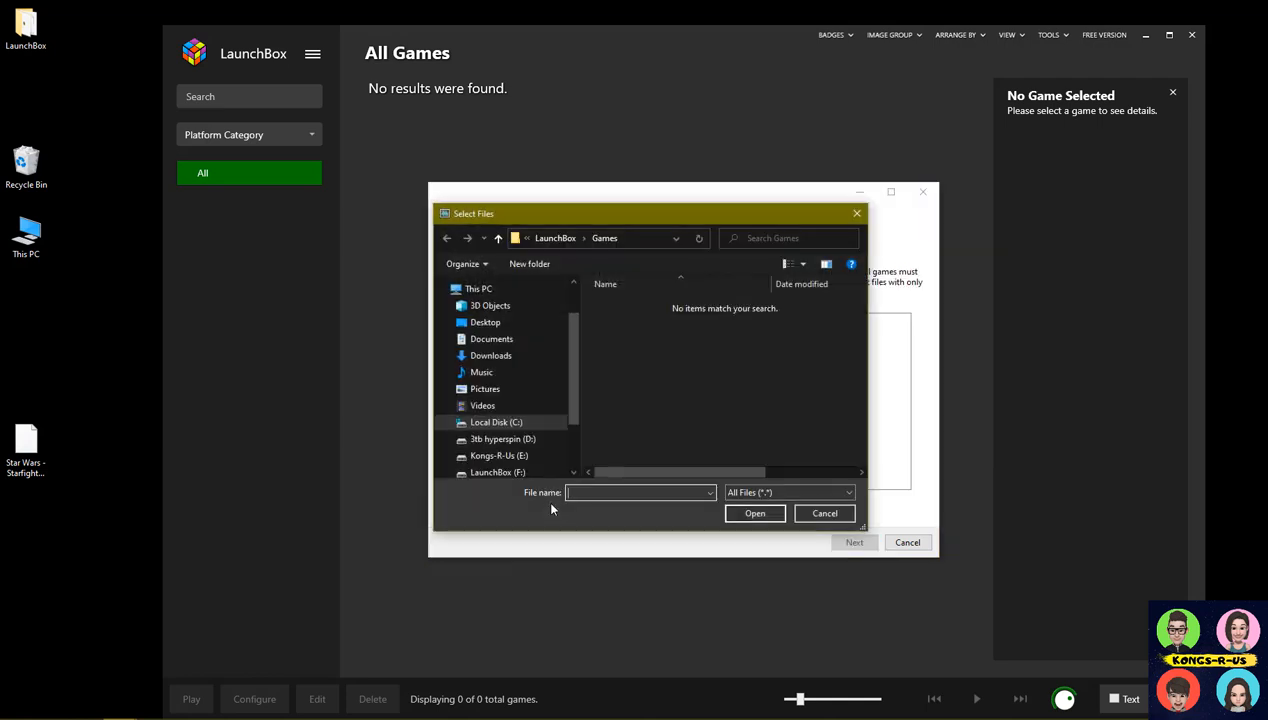
{"action": "left_click", "coordinate": [486, 322]}
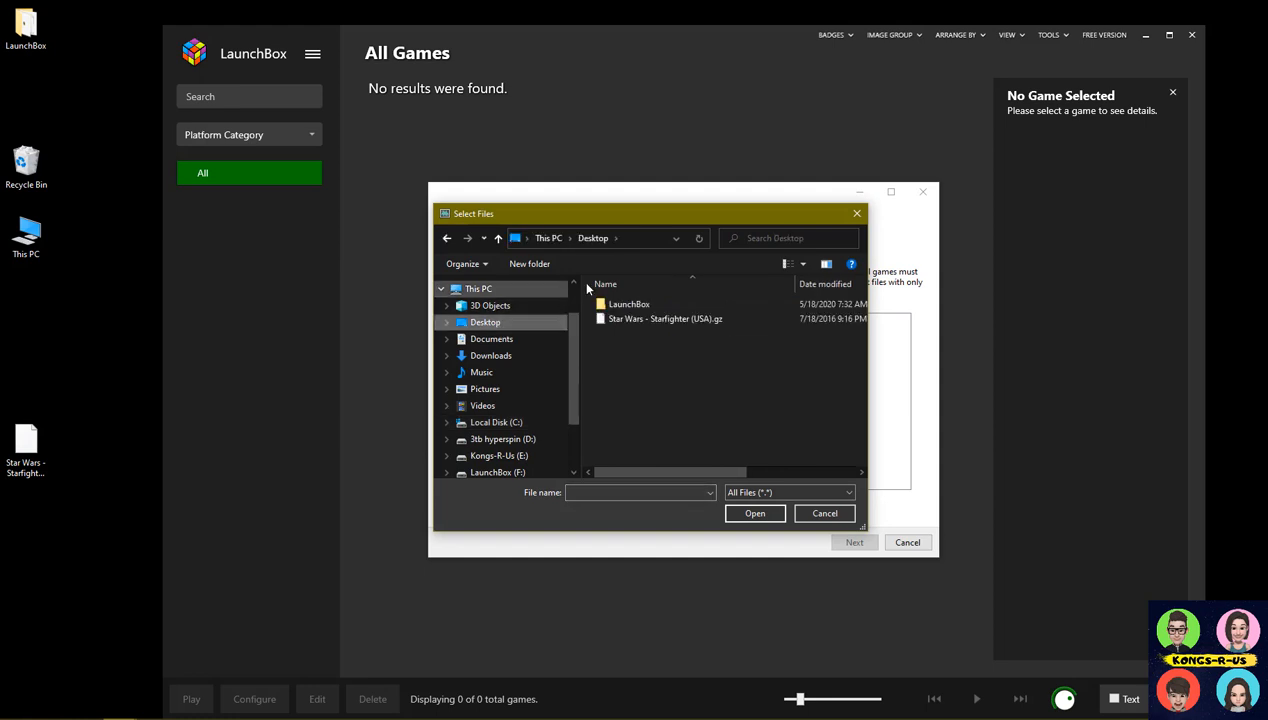
{"action": "double_click", "coordinate": [674, 320]}
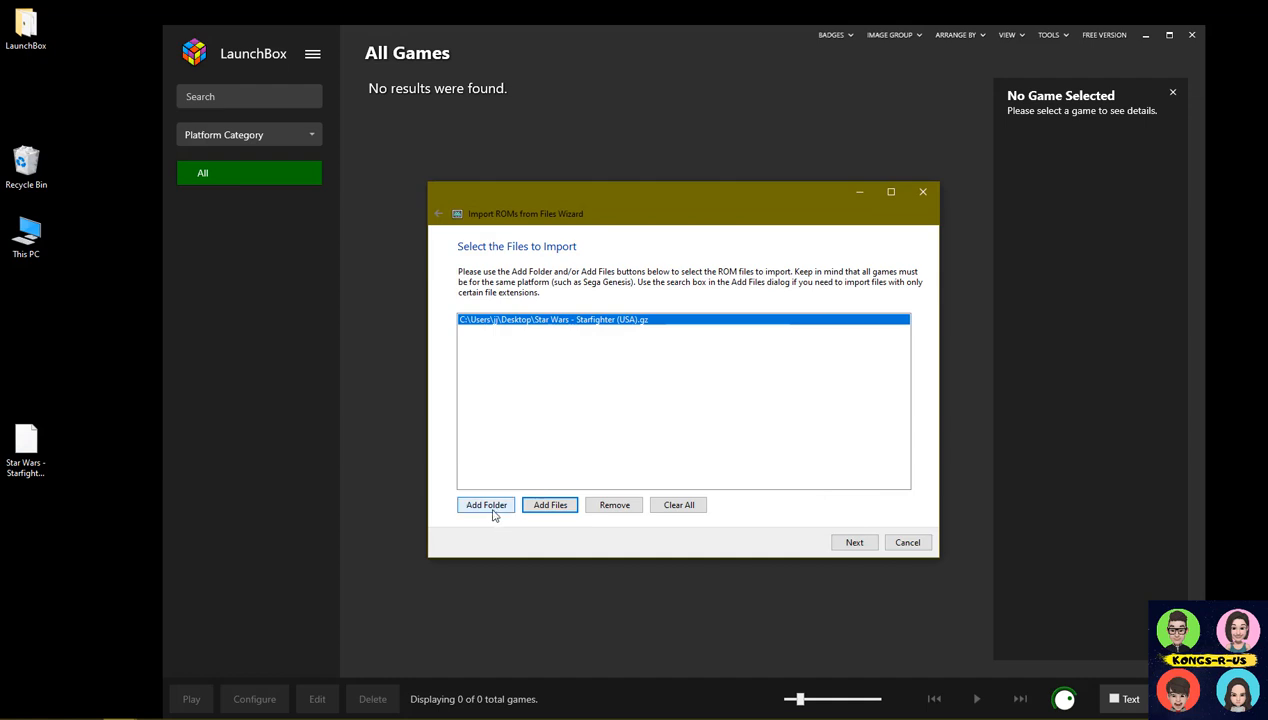
{"action": "left_click", "coordinate": [852, 543]}
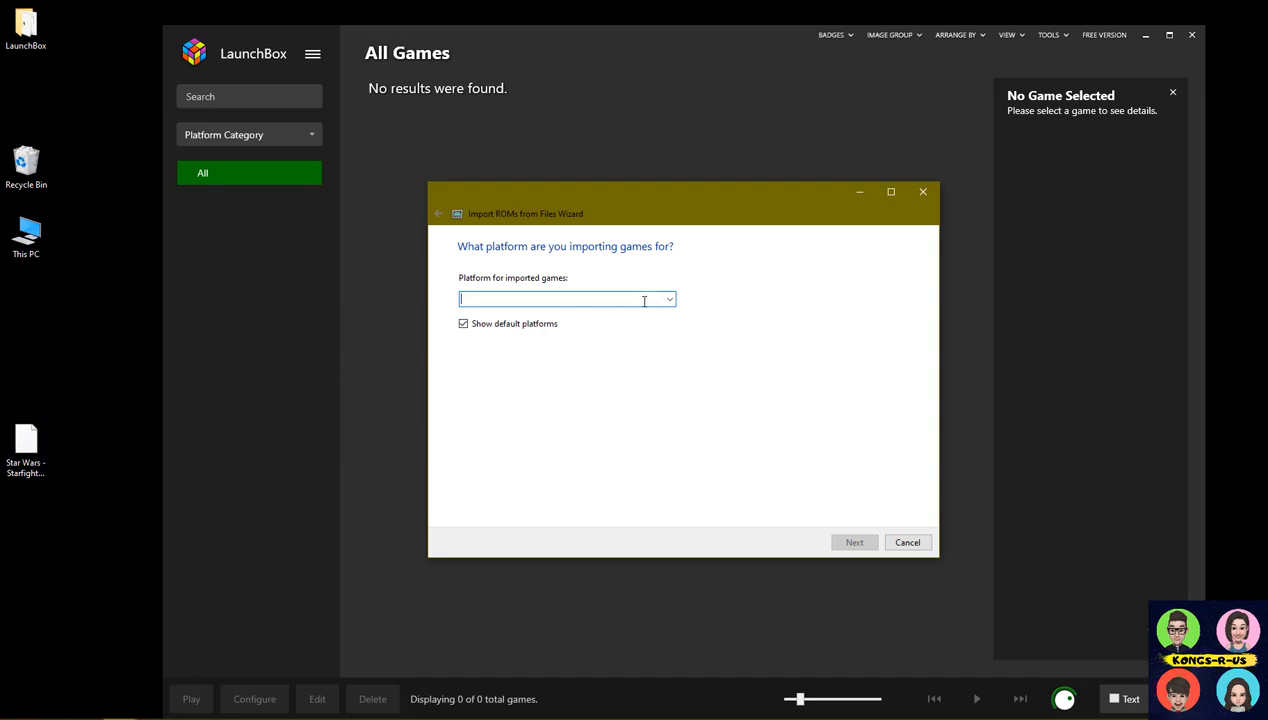
Step: Set the platform for the imported games to Sony Playstation 2 and continue to the emulator choice
{"action": "type", "text": "sony Playstation"}
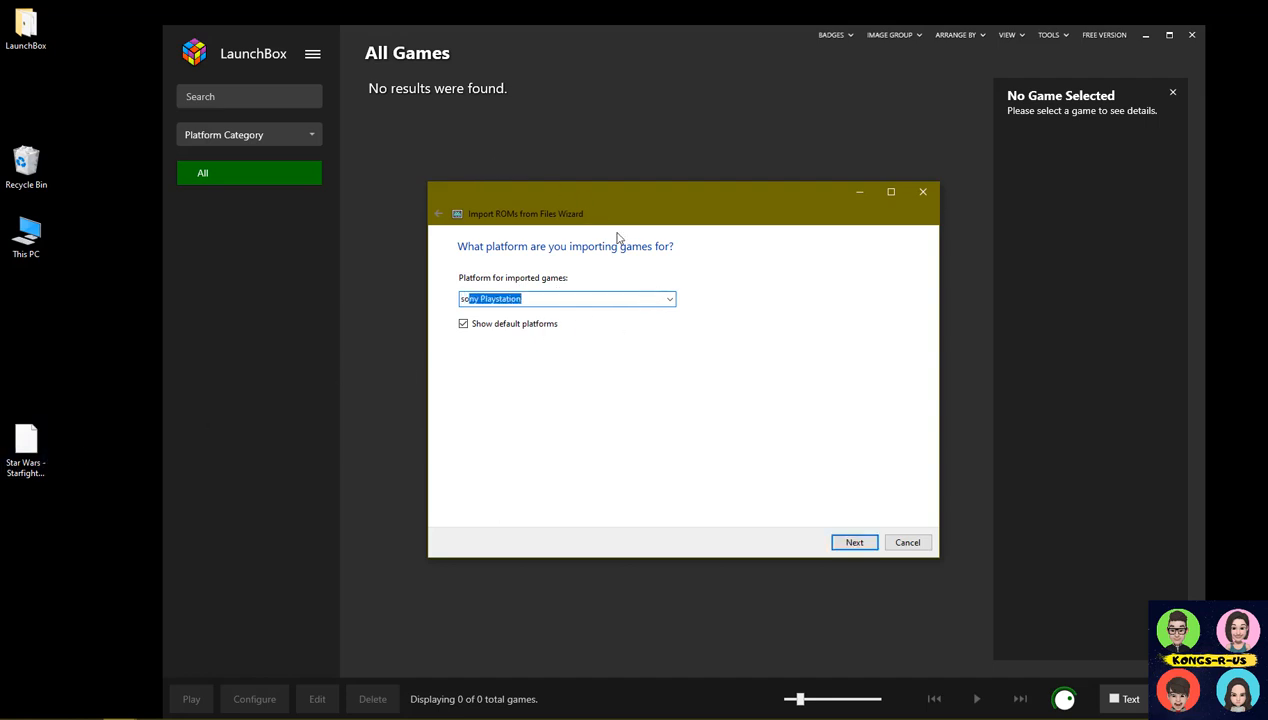
{"action": "left_click", "coordinate": [669, 301]}
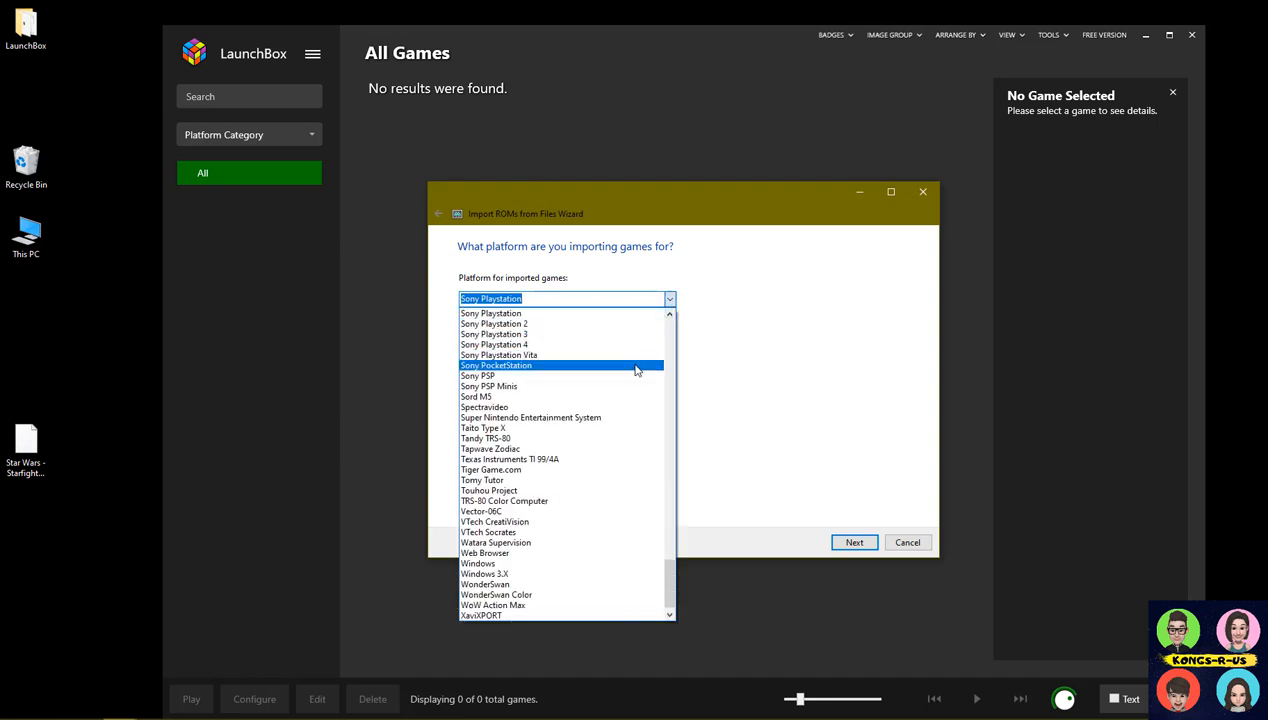
{"action": "left_click", "coordinate": [594, 325]}
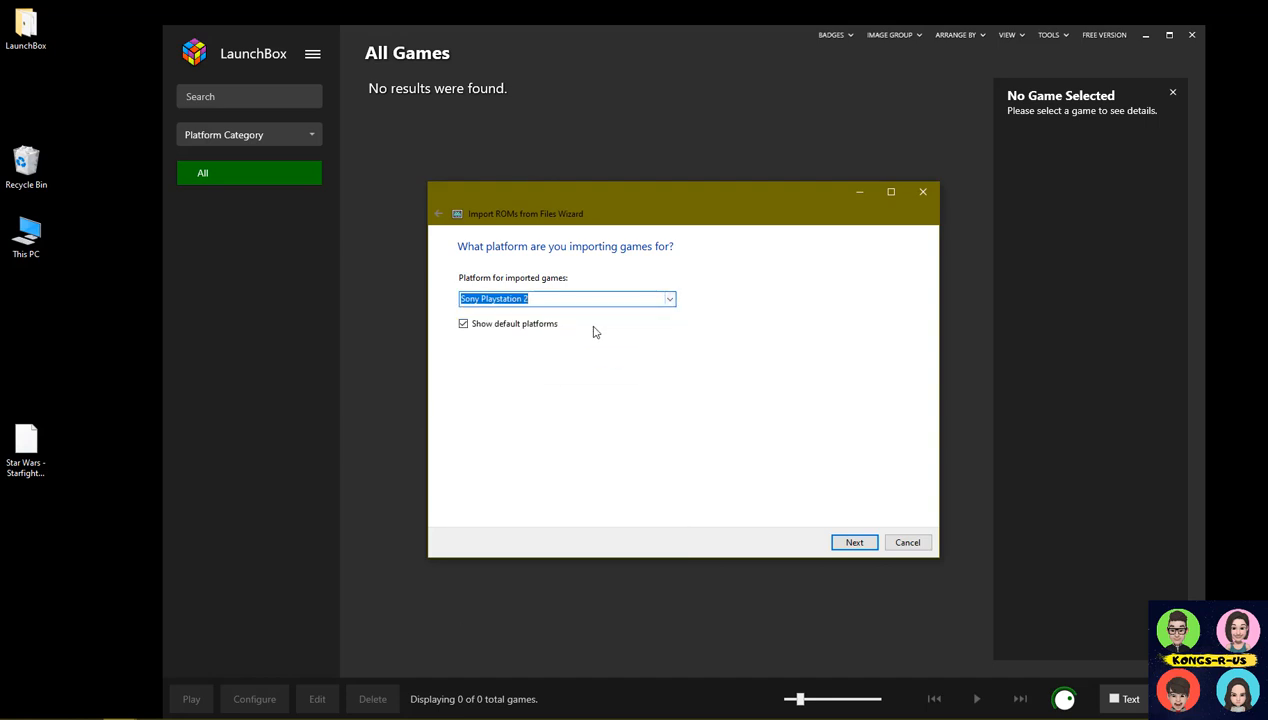
{"action": "left_click", "coordinate": [854, 543]}
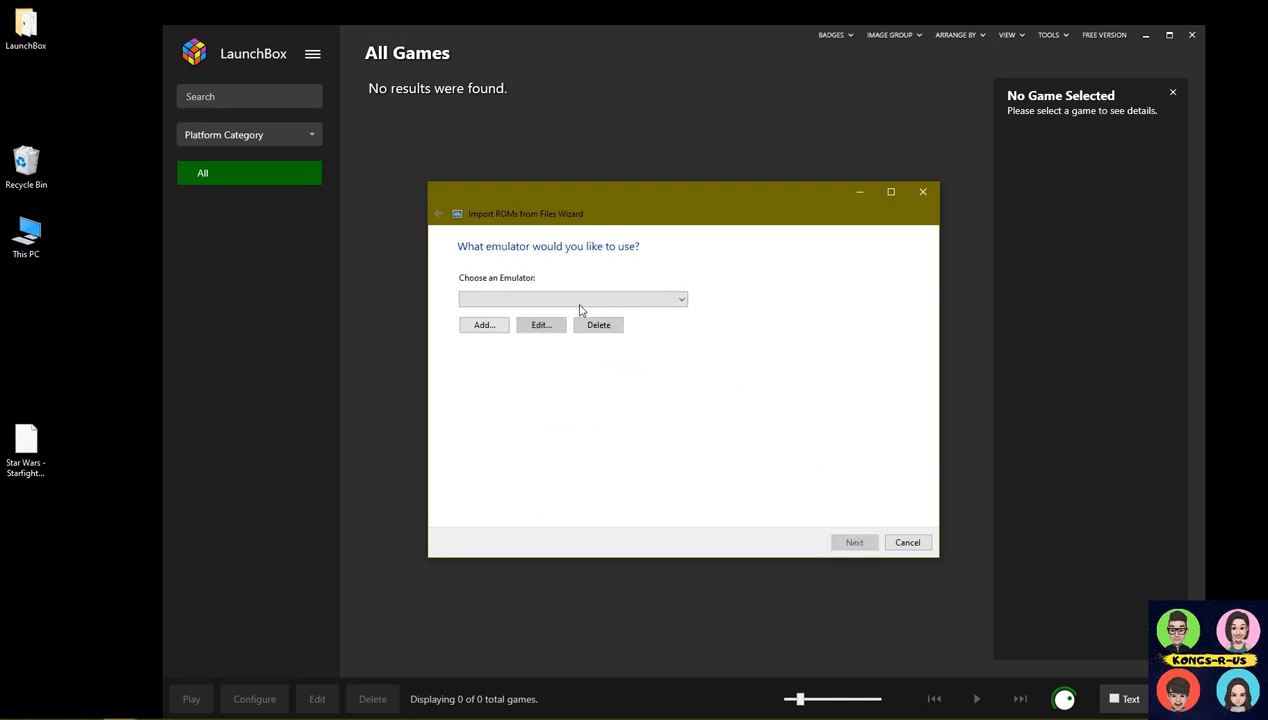
Step: Add PCSX2 as the emulator, with pcsx2.exe from Emulators\PCSX2 1.4.0 as its application path
{"action": "left_click", "coordinate": [540, 302]}
{"action": "left_click", "coordinate": [518, 311]}
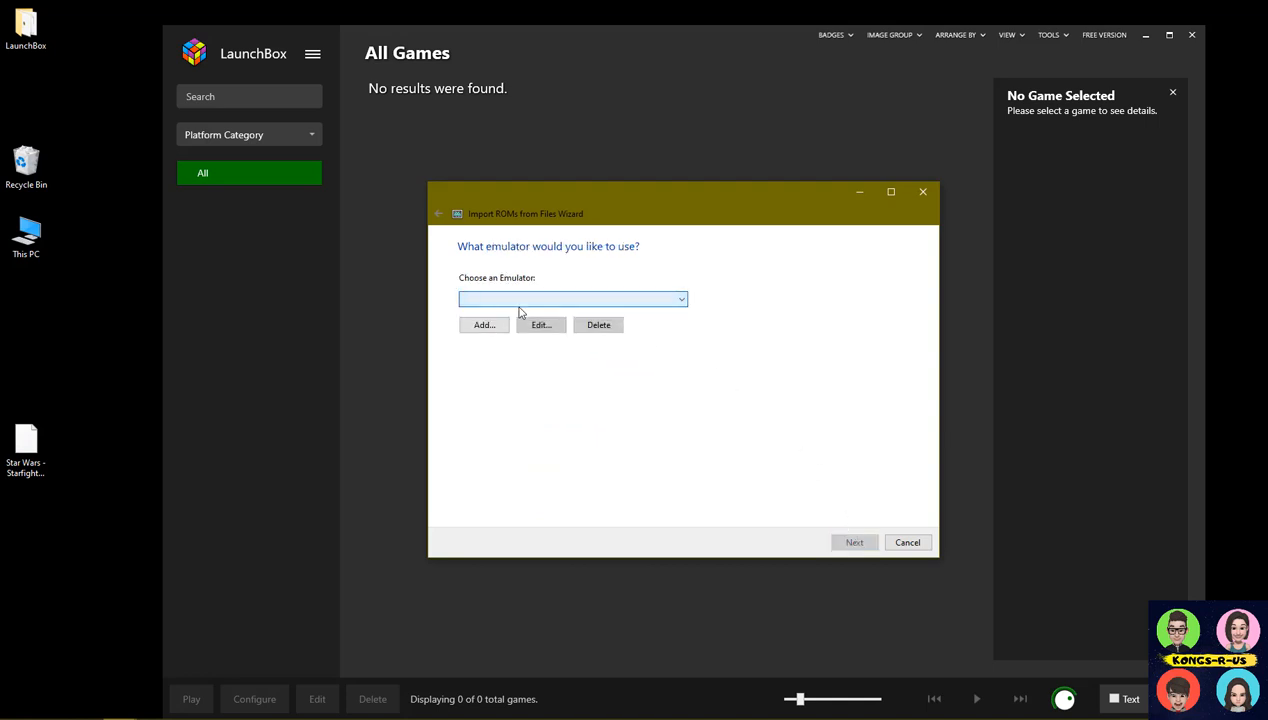
{"action": "left_click", "coordinate": [484, 325]}
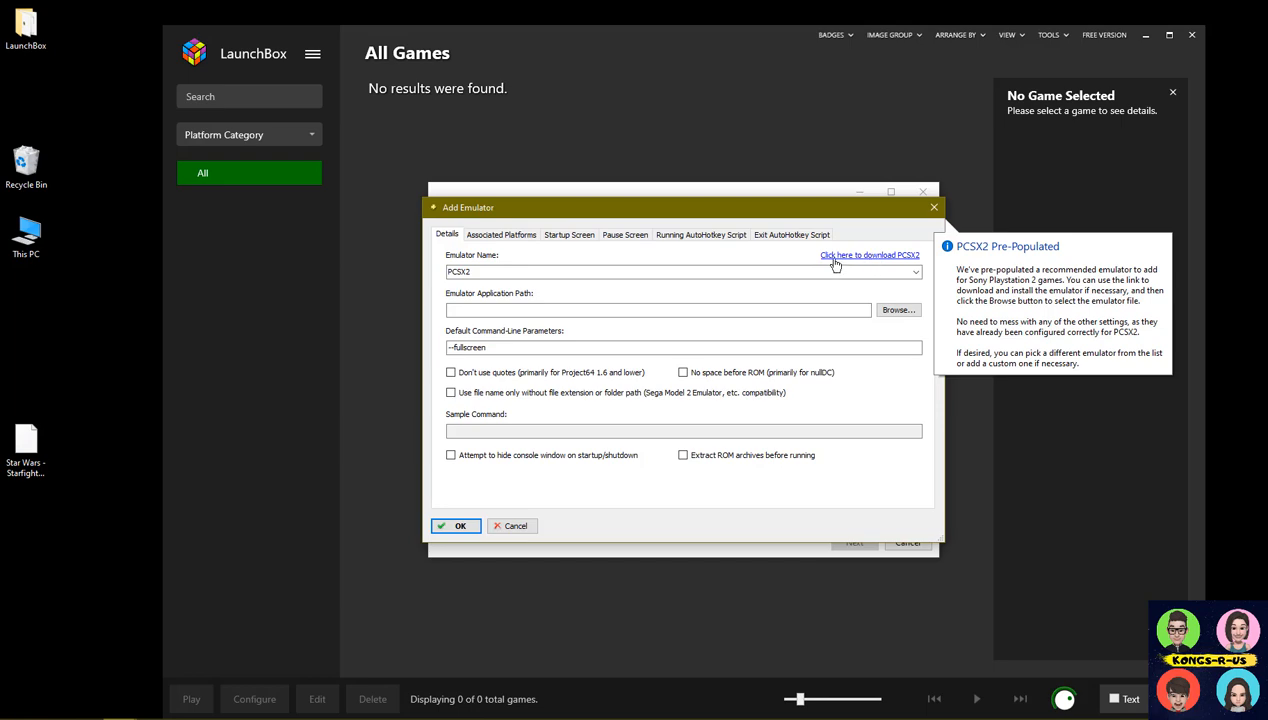
{"action": "left_click", "coordinate": [897, 311]}
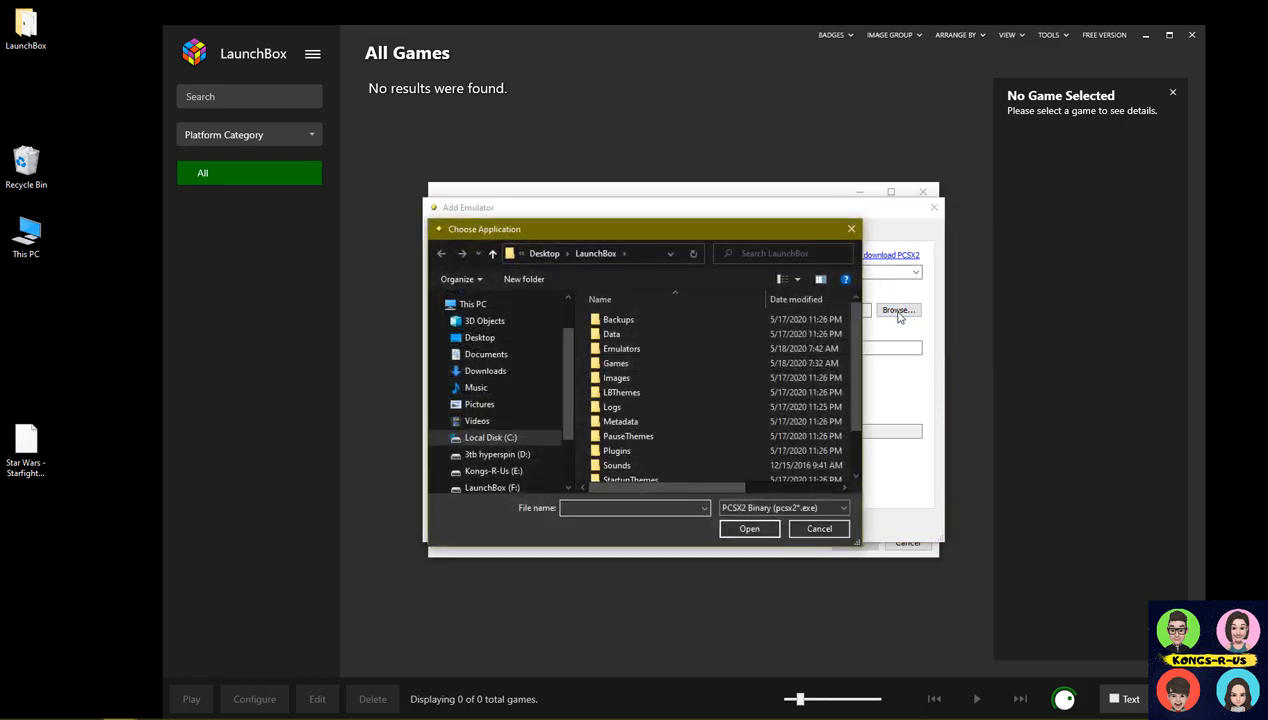
{"action": "left_click", "coordinate": [480, 338]}
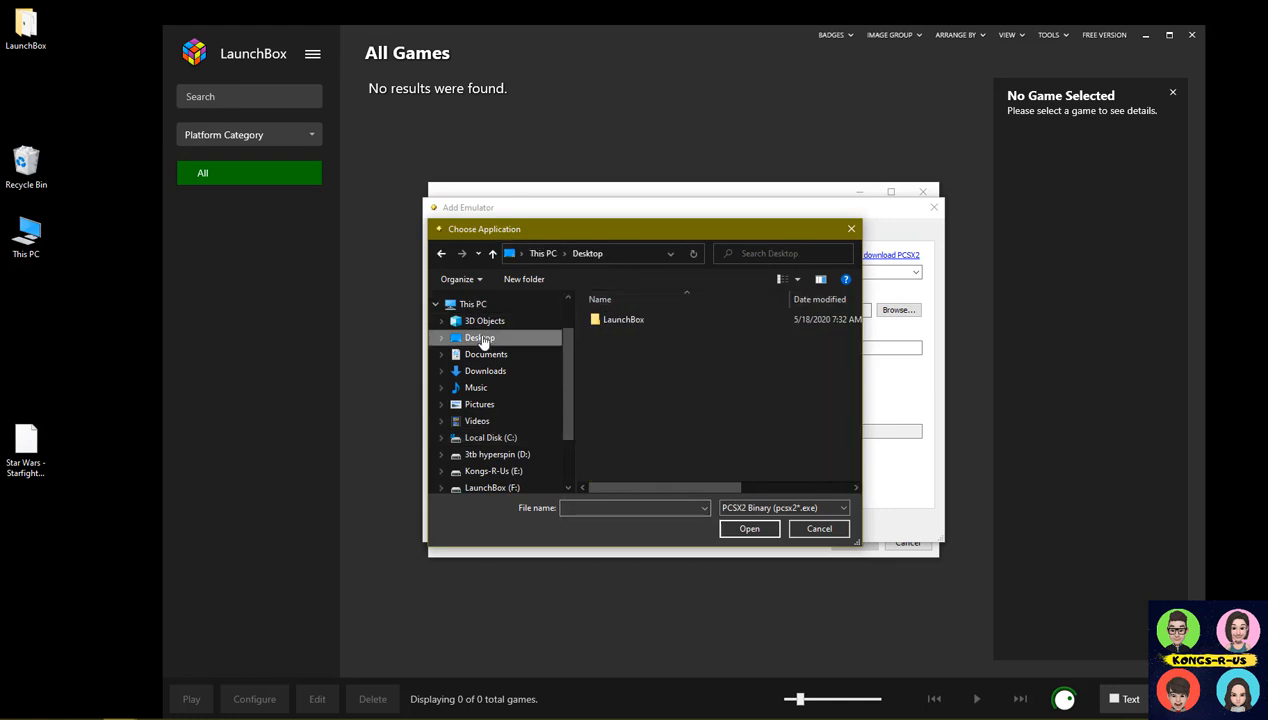
{"action": "double_click", "coordinate": [659, 326]}
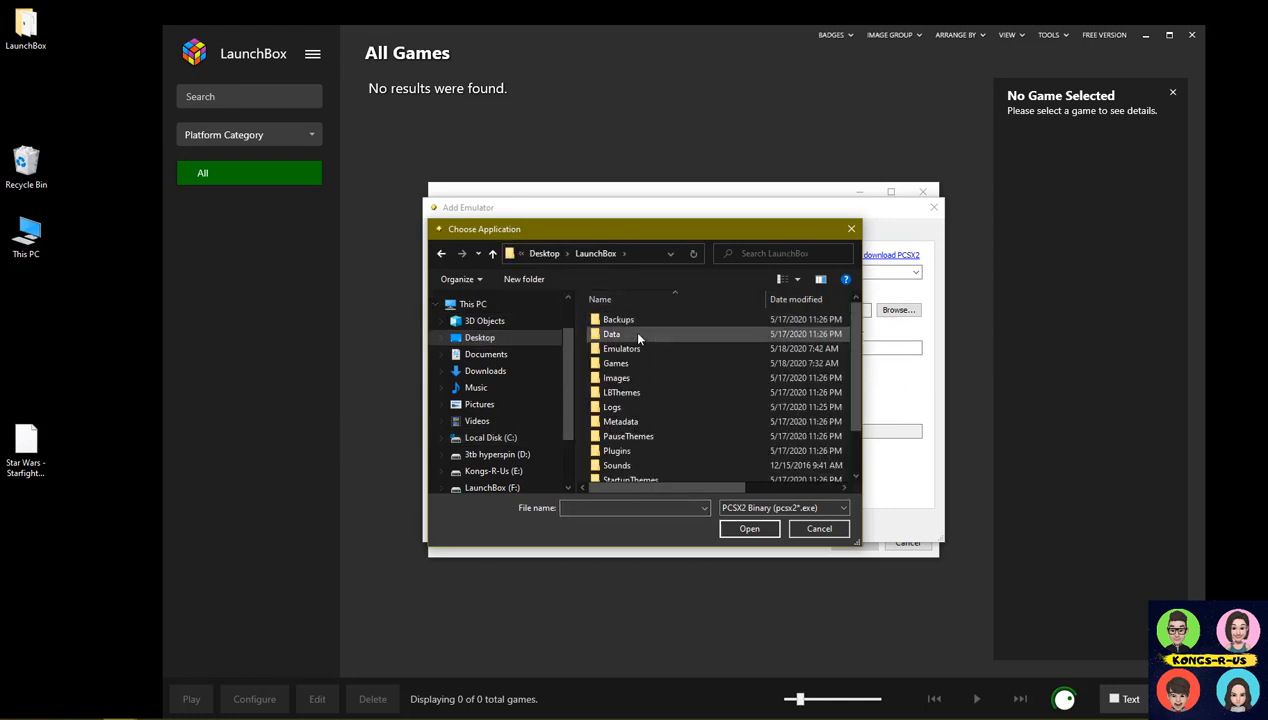
{"action": "double_click", "coordinate": [622, 349]}
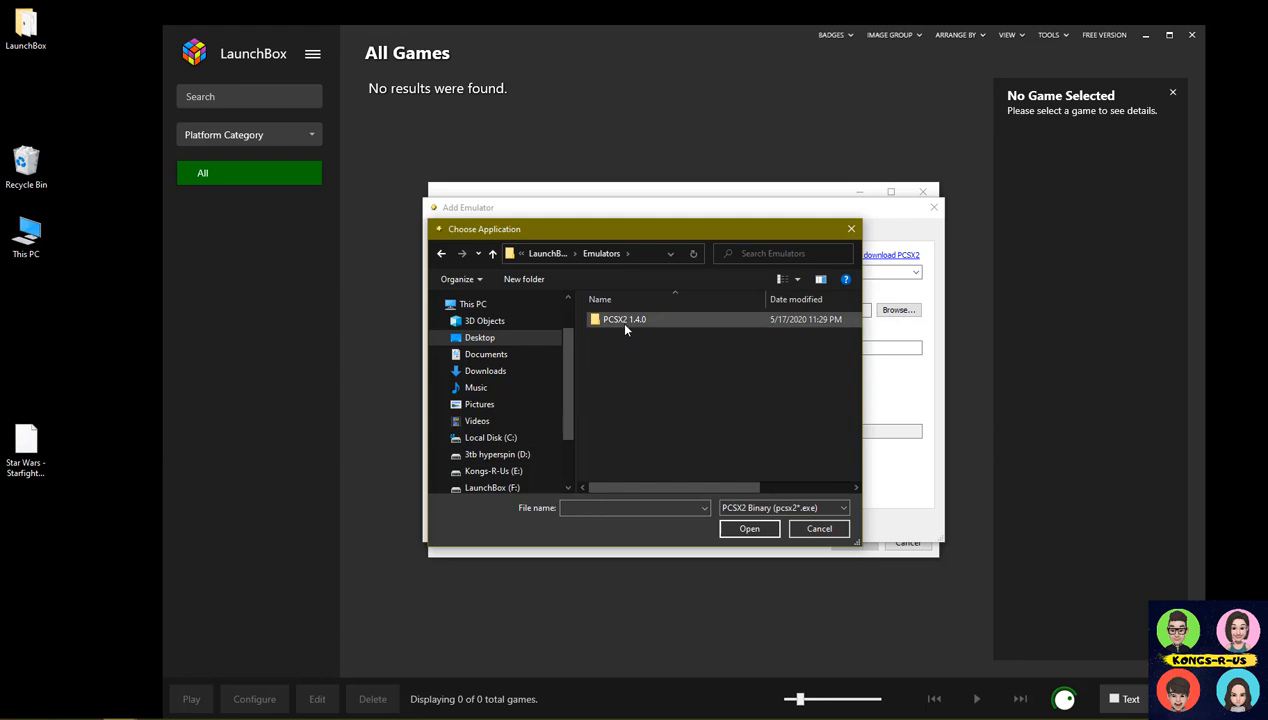
{"action": "double_click", "coordinate": [624, 320]}
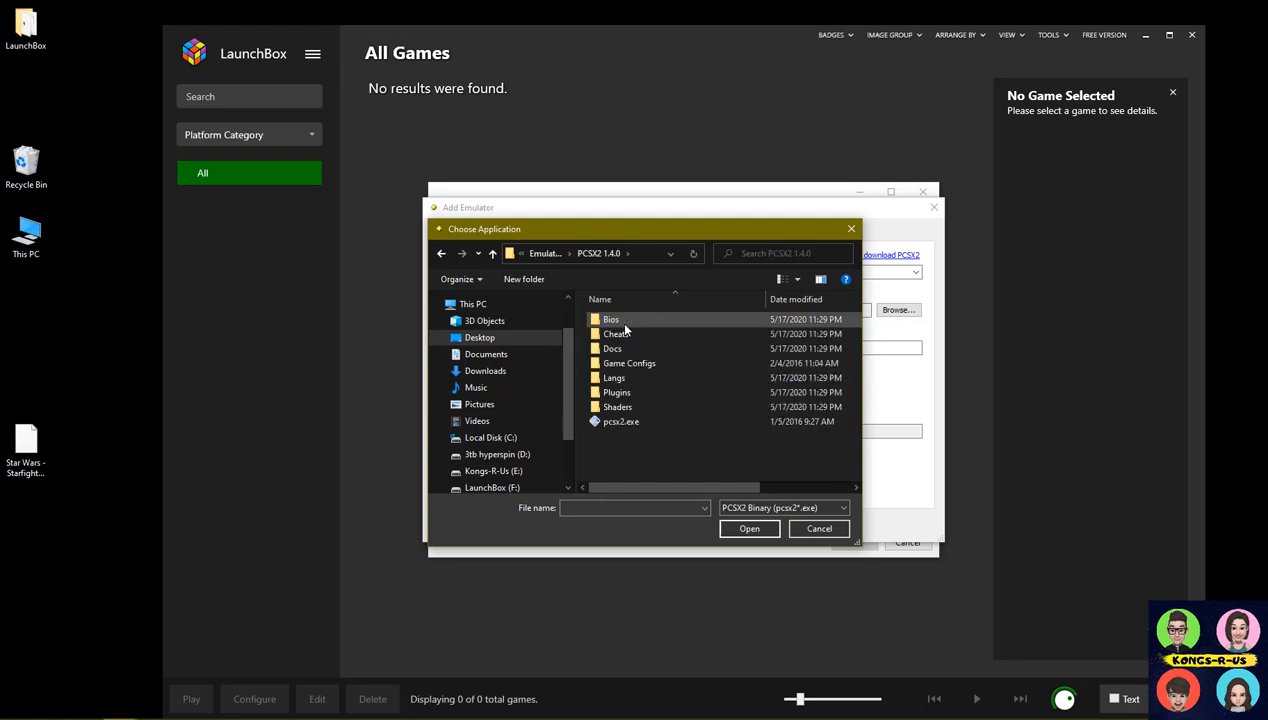
{"action": "double_click", "coordinate": [622, 421]}
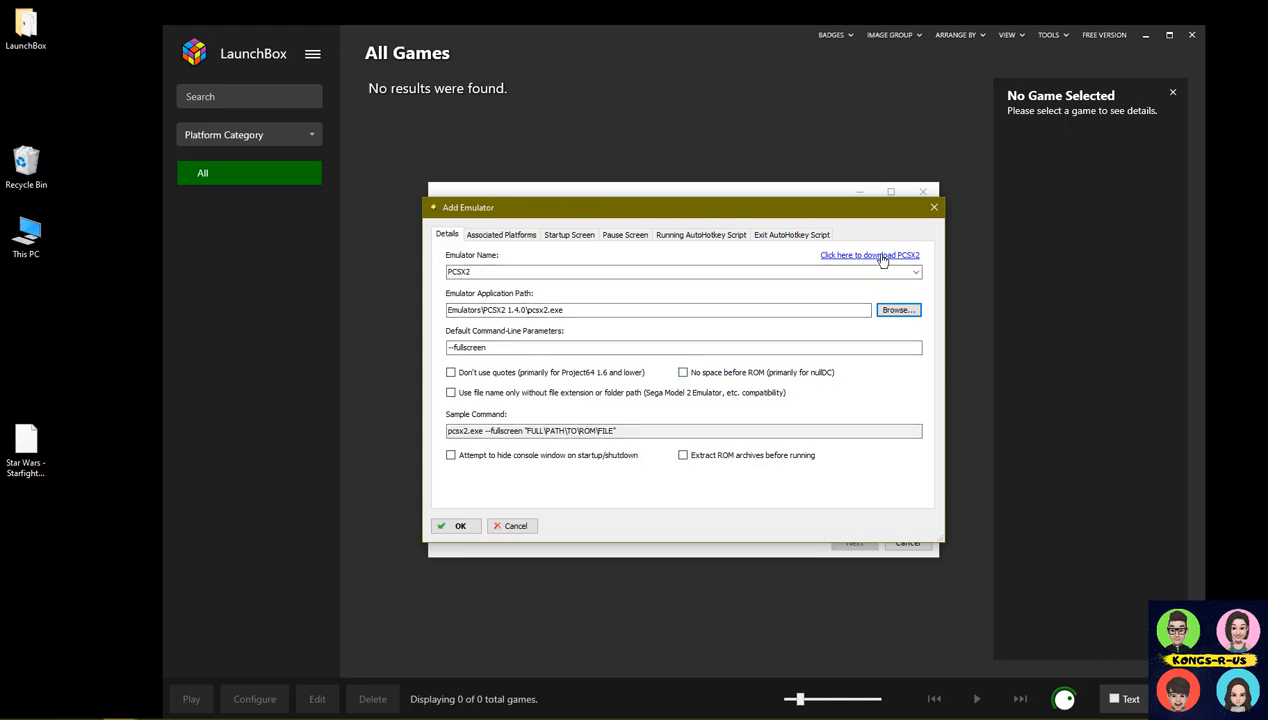
{"action": "left_click", "coordinate": [460, 526]}
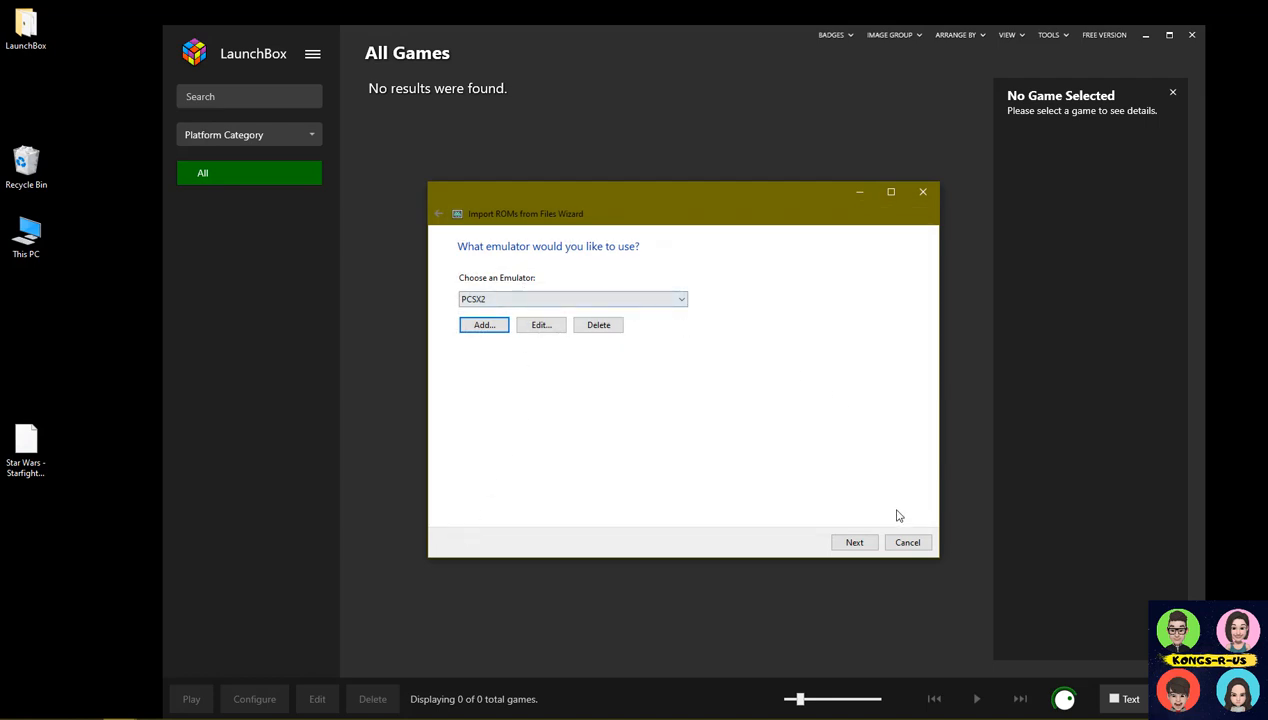
Step: Accept PCSX2, have the files moved into the LaunchBox games folder, and keep the LaunchBox Games Database metadata search enabled
{"action": "left_click", "coordinate": [855, 545]}
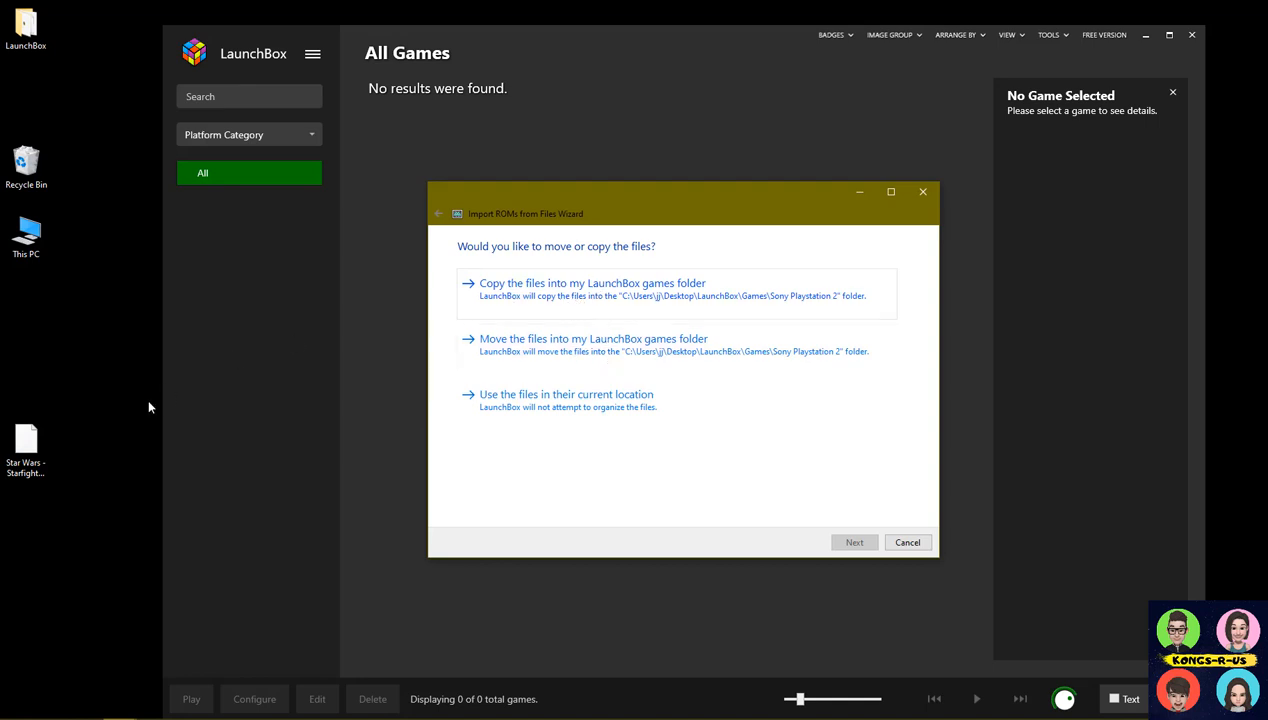
{"action": "left_click", "coordinate": [623, 350]}
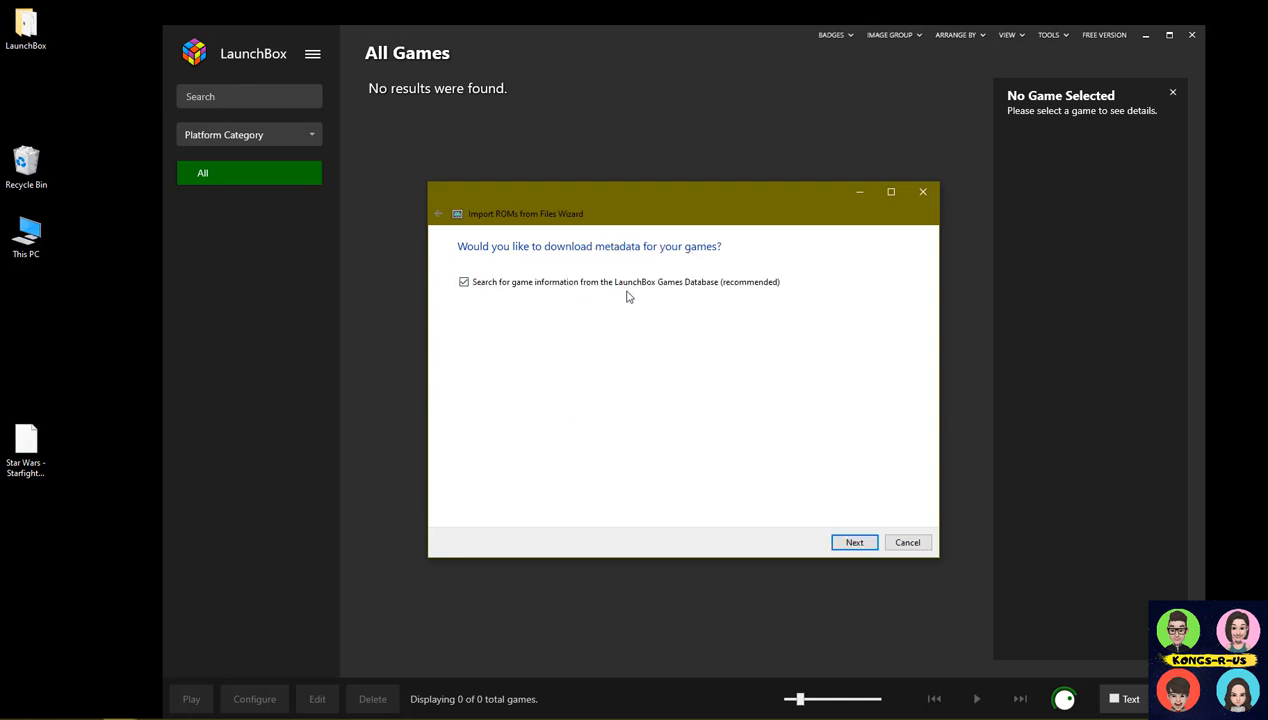
{"action": "left_click", "coordinate": [841, 540]}
Step: Review the list of downloadable image types, keep all of them selected, and continue to the EmuMovies page
{"action": "scroll", "coordinate": [595, 322], "scroll_direction": "down", "scroll_amount": 1}
{"action": "scroll", "coordinate": [597, 326], "scroll_direction": "down", "scroll_amount": 5}
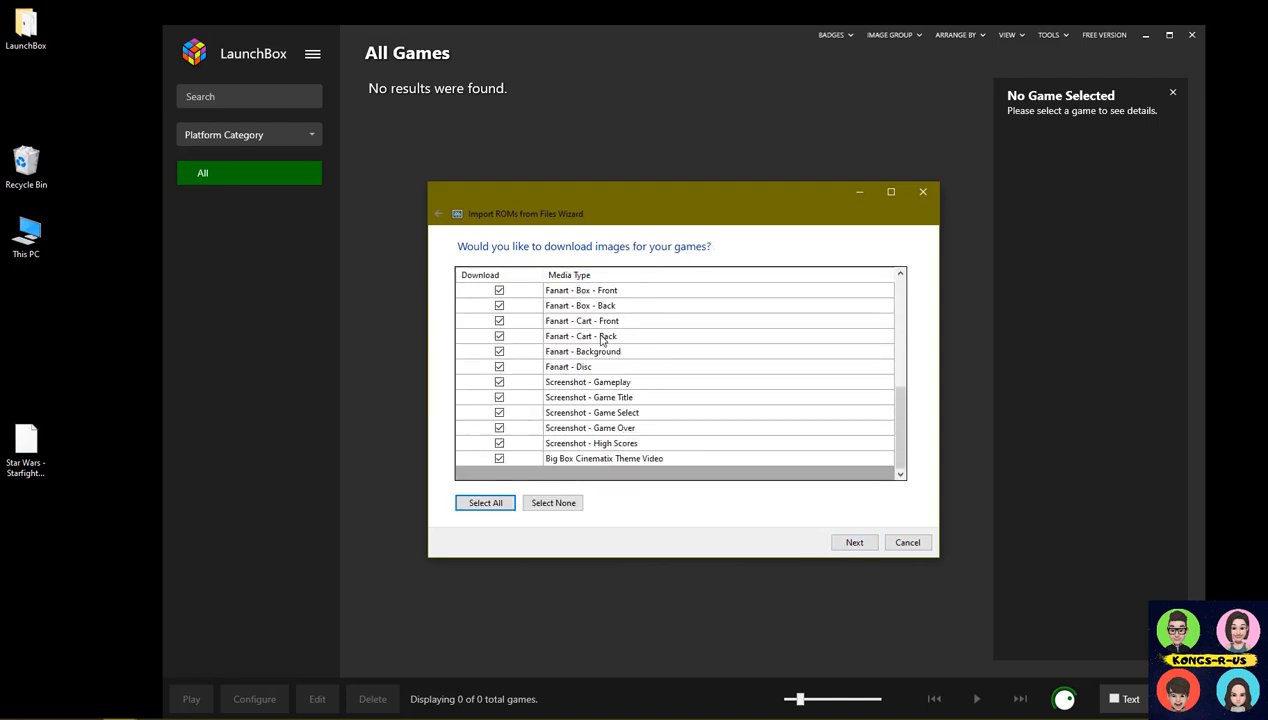
{"action": "scroll", "coordinate": [603, 395], "scroll_direction": "up", "scroll_amount": 6}
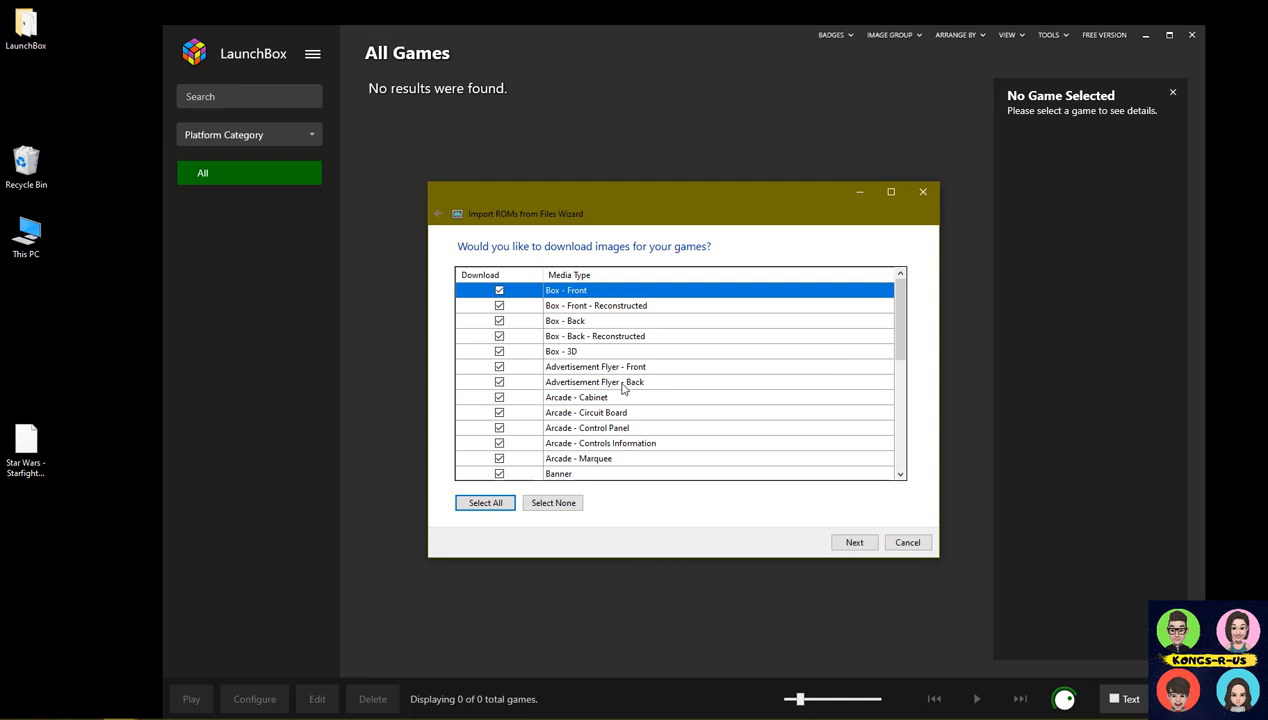
{"action": "left_click", "coordinate": [845, 541]}
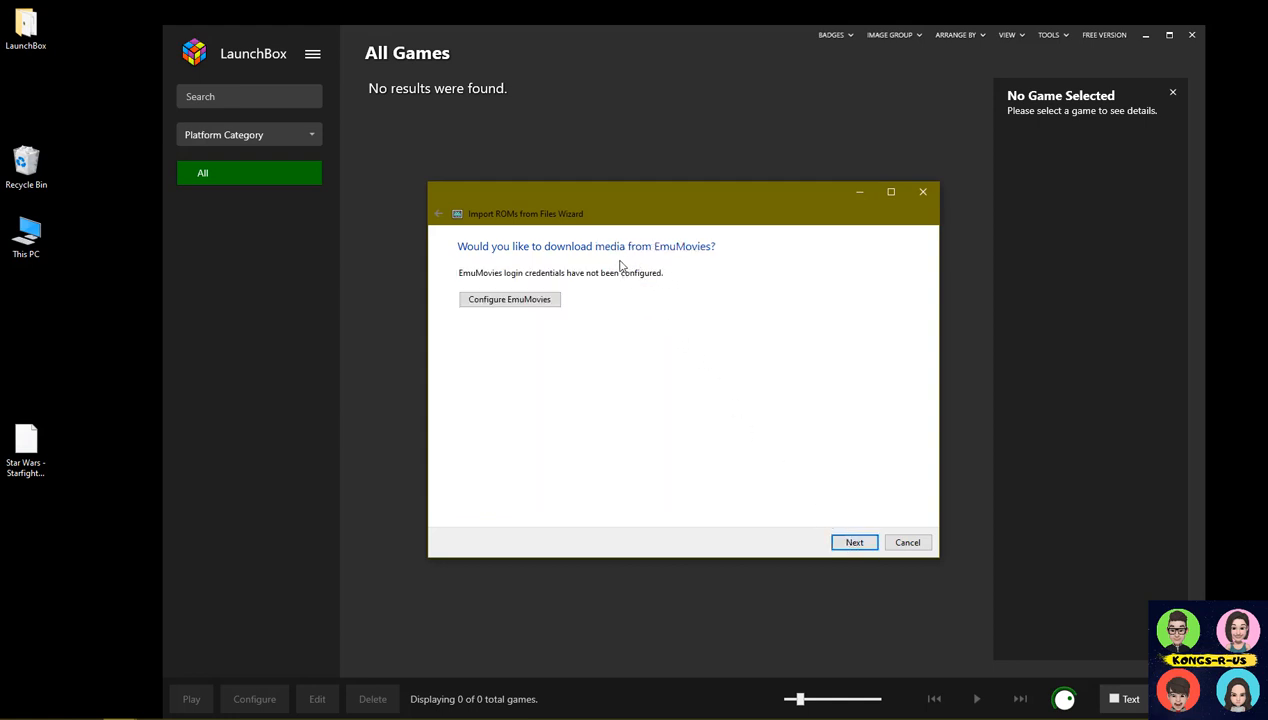
Step: Configure EmuMovies with the account's user ID and password, test the login, and accept the credentials
{"action": "left_click", "coordinate": [518, 306]}
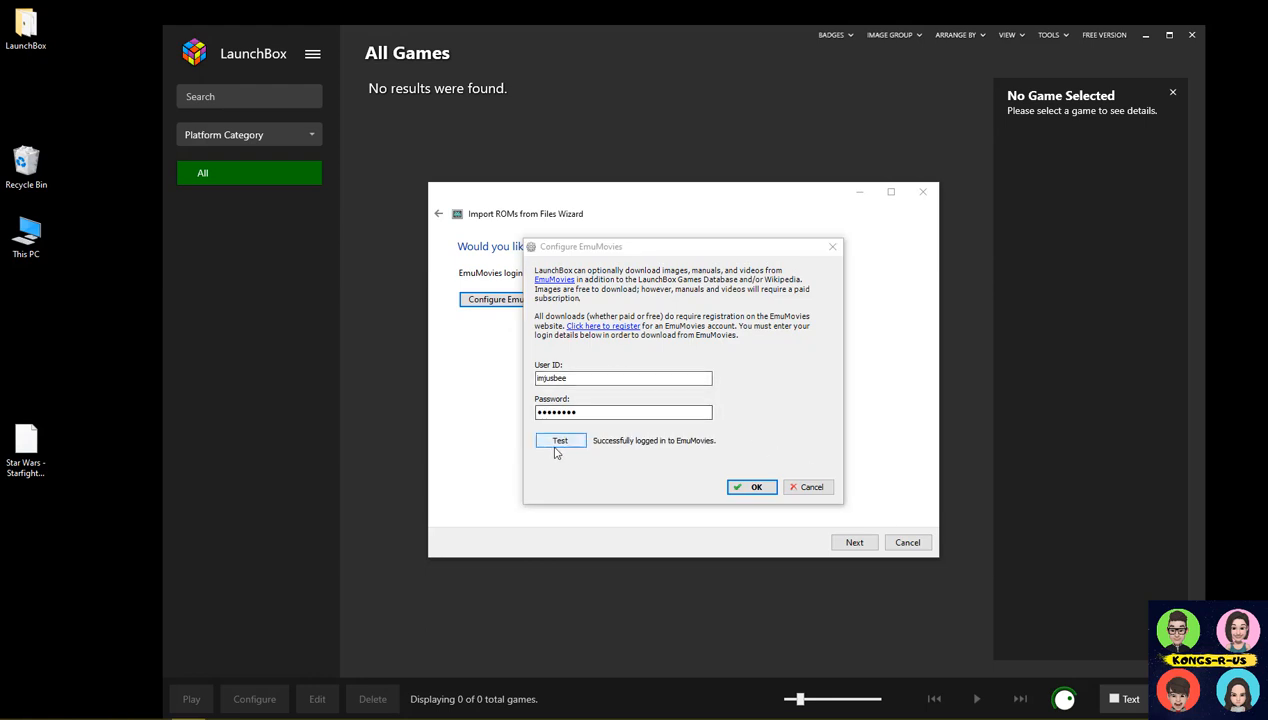
{"action": "left_click", "coordinate": [755, 488]}
{"action": "left_click", "coordinate": [755, 488]}
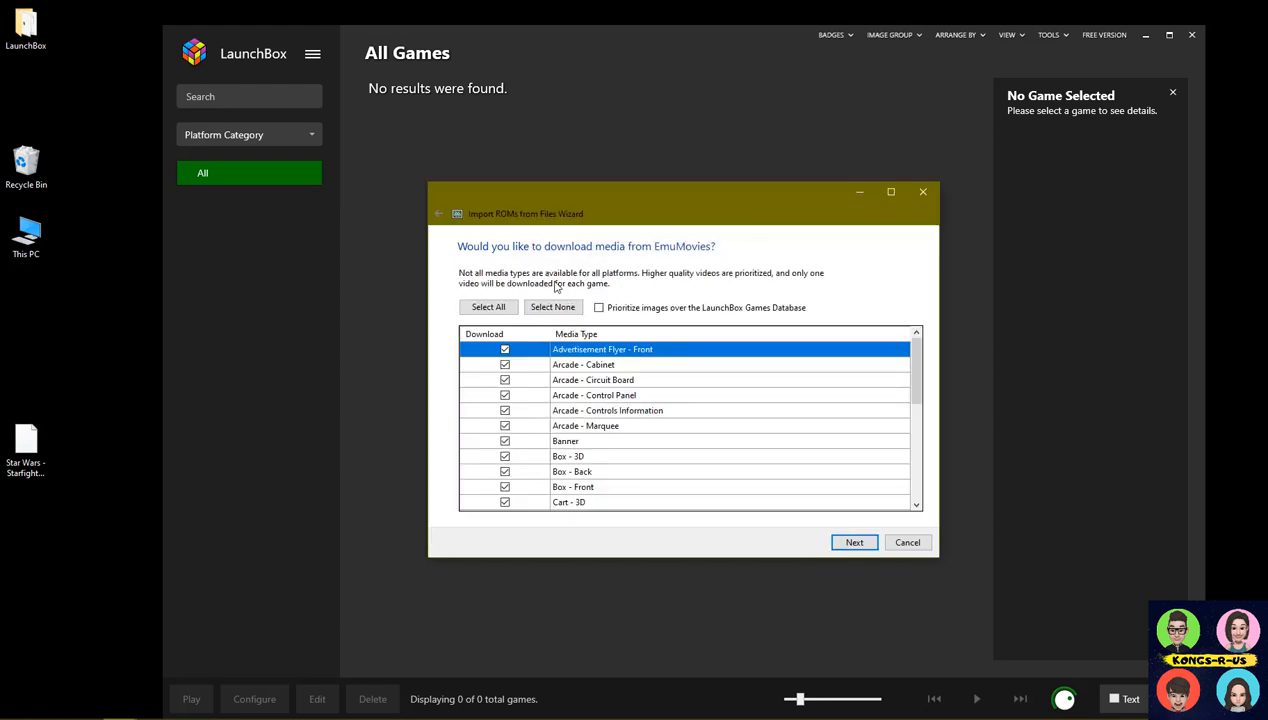
Step: Review the list of EmuMovies media types, keep all of them selected, and continue to the custom options
{"action": "scroll", "coordinate": [662, 430], "scroll_direction": "down", "scroll_amount": 4}
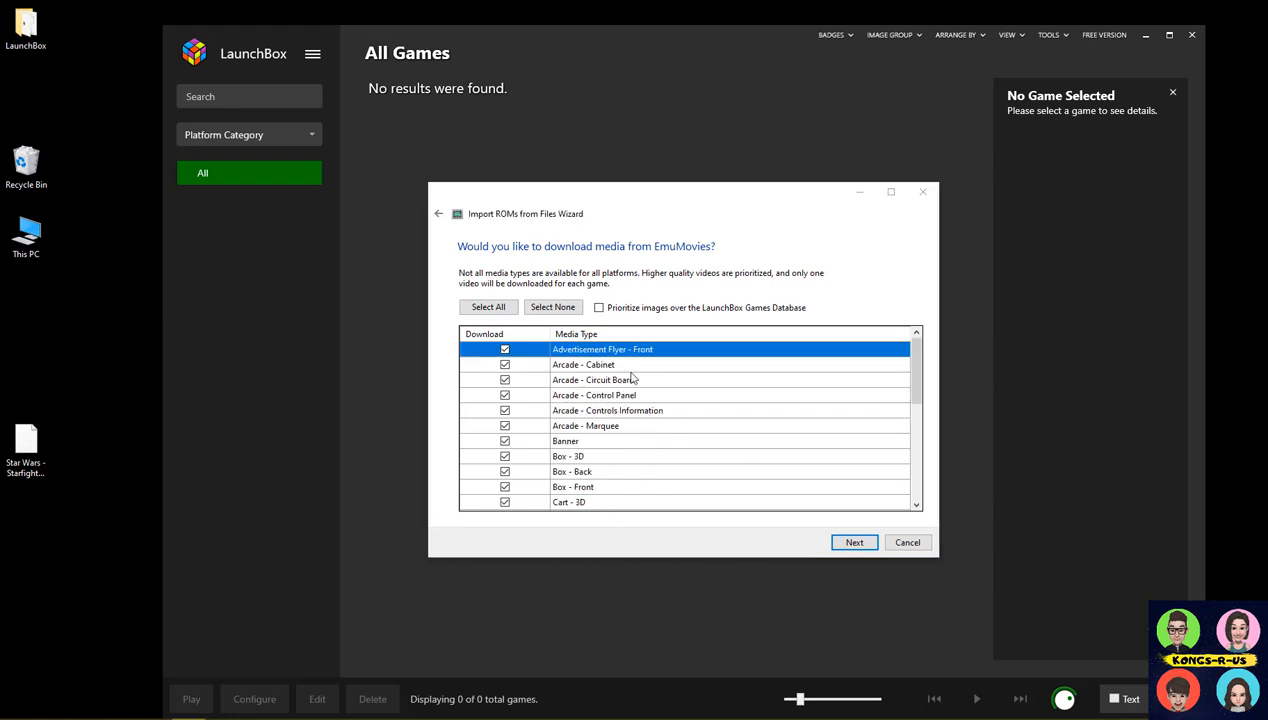
{"action": "left_click_drag", "start_coordinate": [912, 366], "coordinate": [885, 482]}
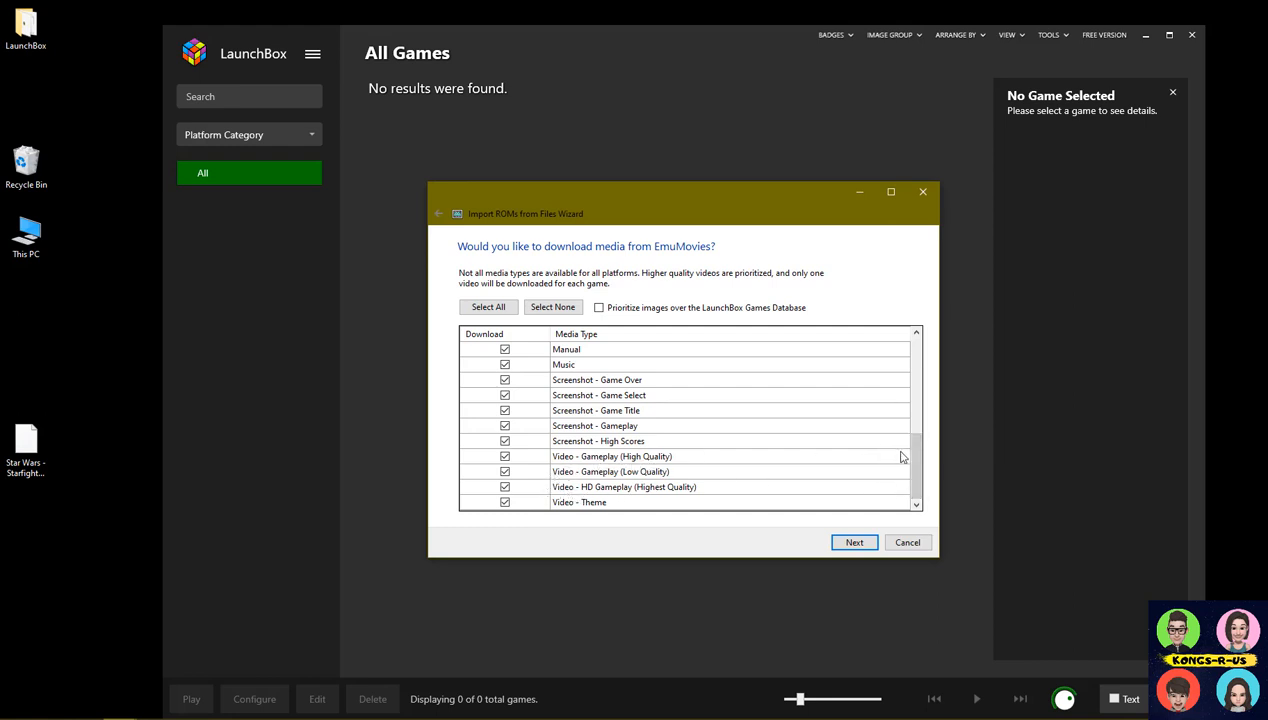
{"action": "left_click_drag", "start_coordinate": [906, 458], "coordinate": [920, 380]}
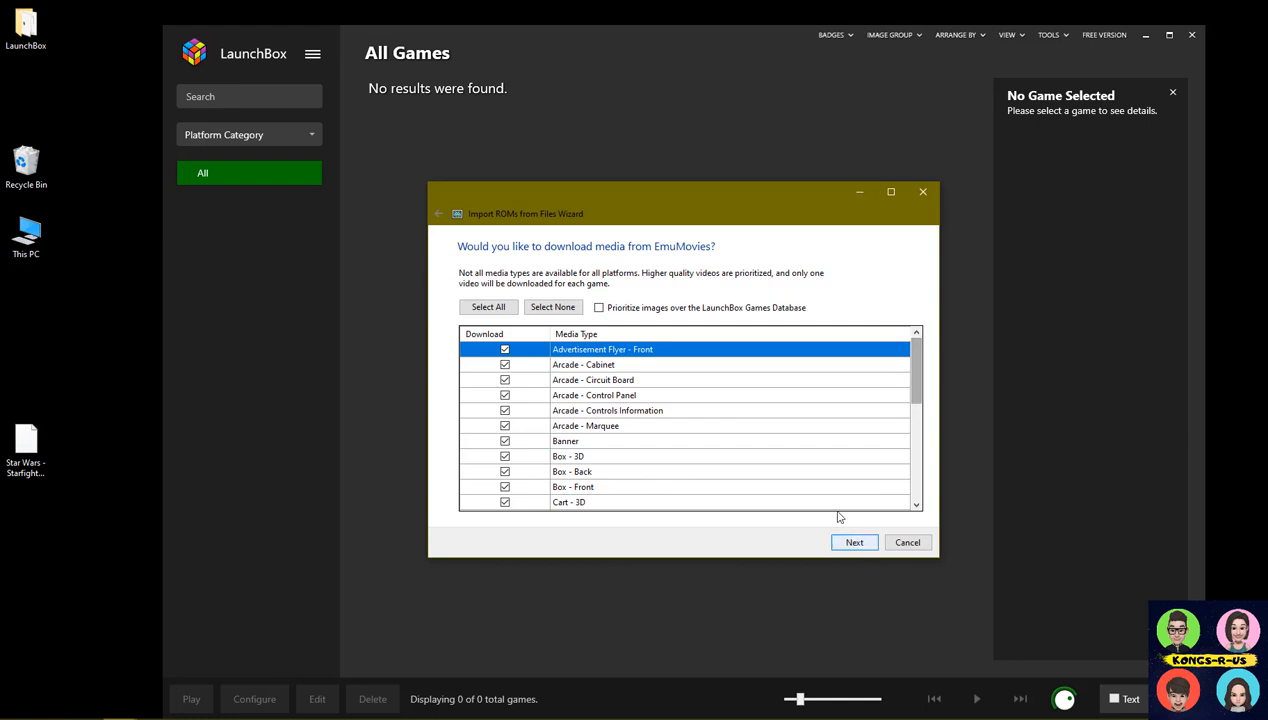
{"action": "left_click", "coordinate": [855, 544]}
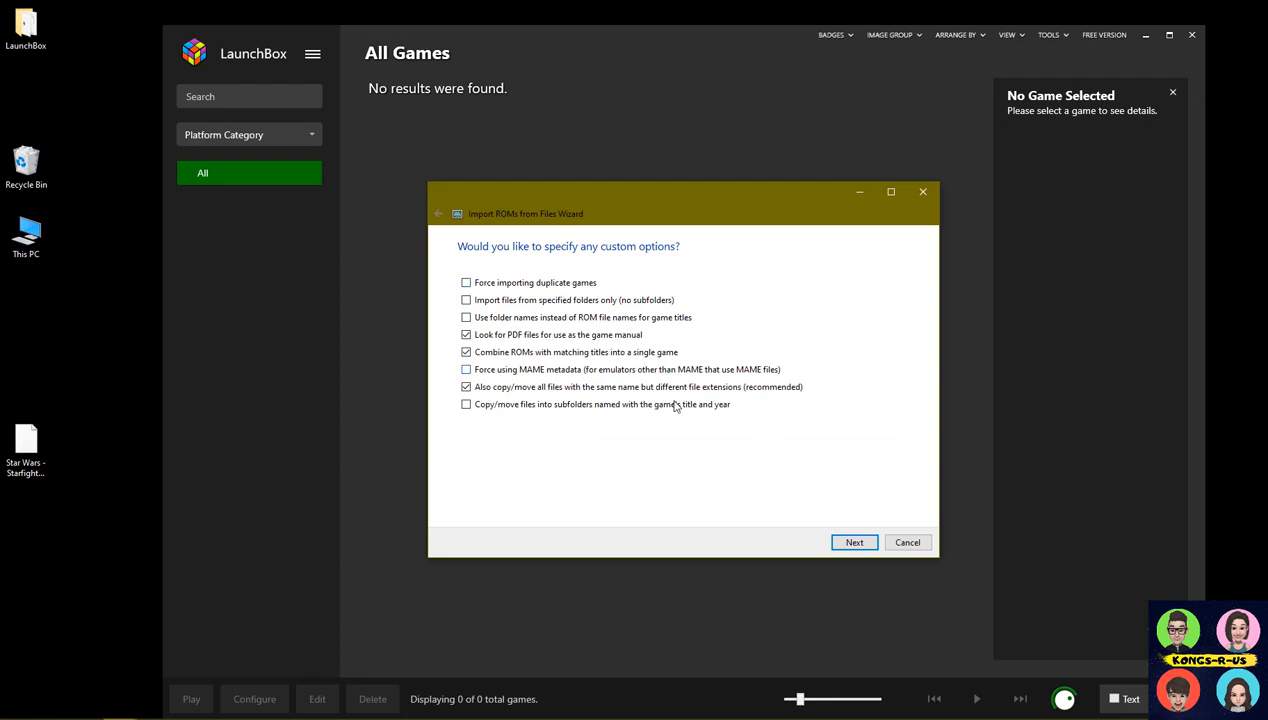
Step: Keep the default custom import options and finish importing Star Wars: Starfighter
{"action": "left_click", "coordinate": [854, 543]}
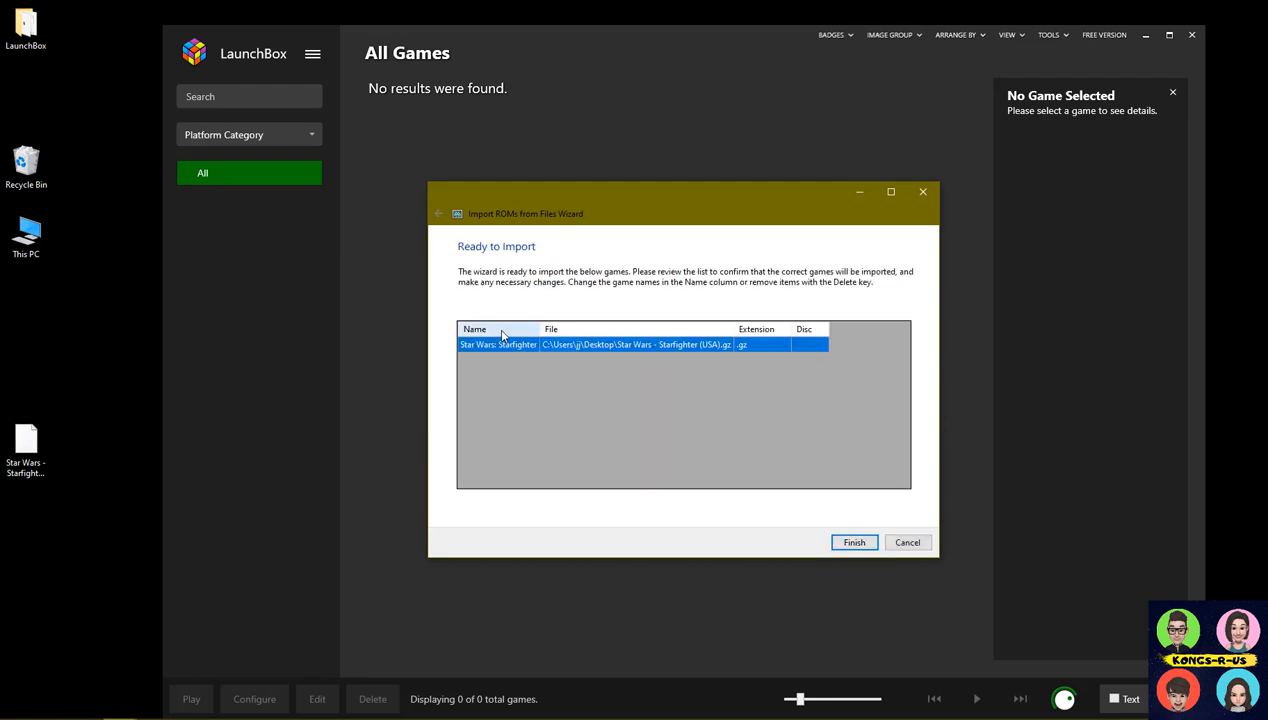
{"action": "left_click", "coordinate": [852, 542]}
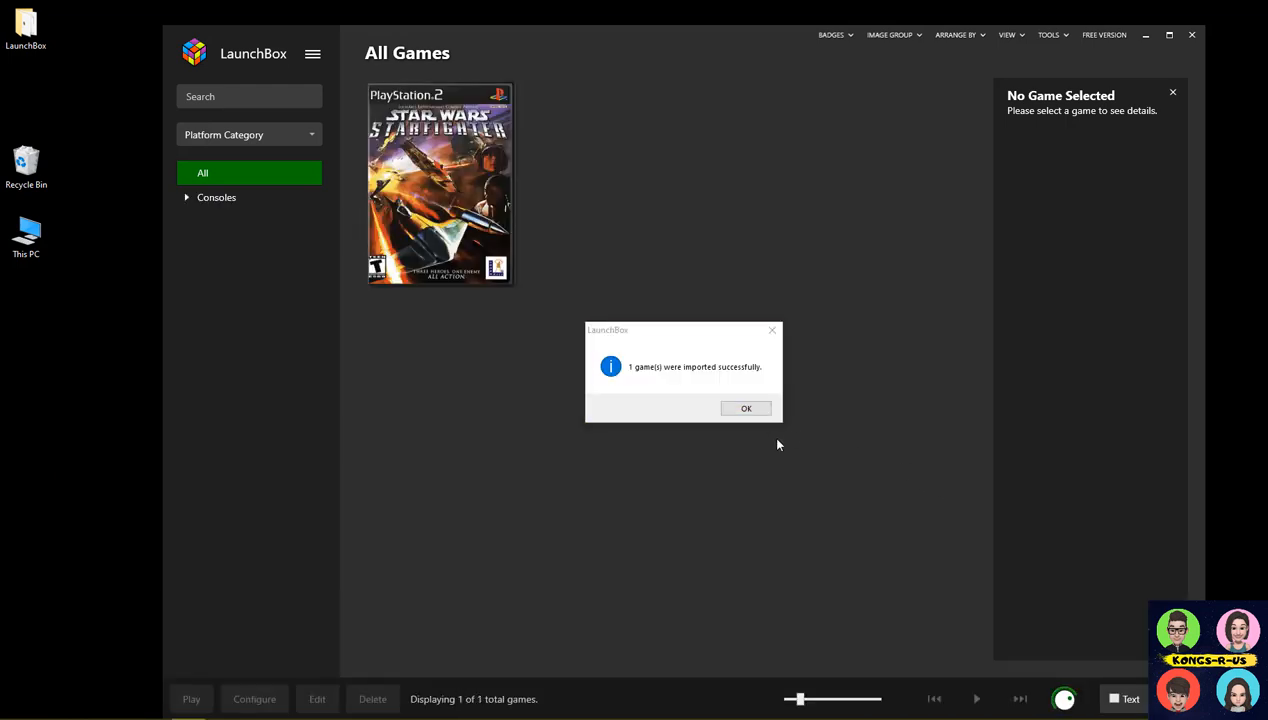
{"action": "left_click", "coordinate": [746, 408]}
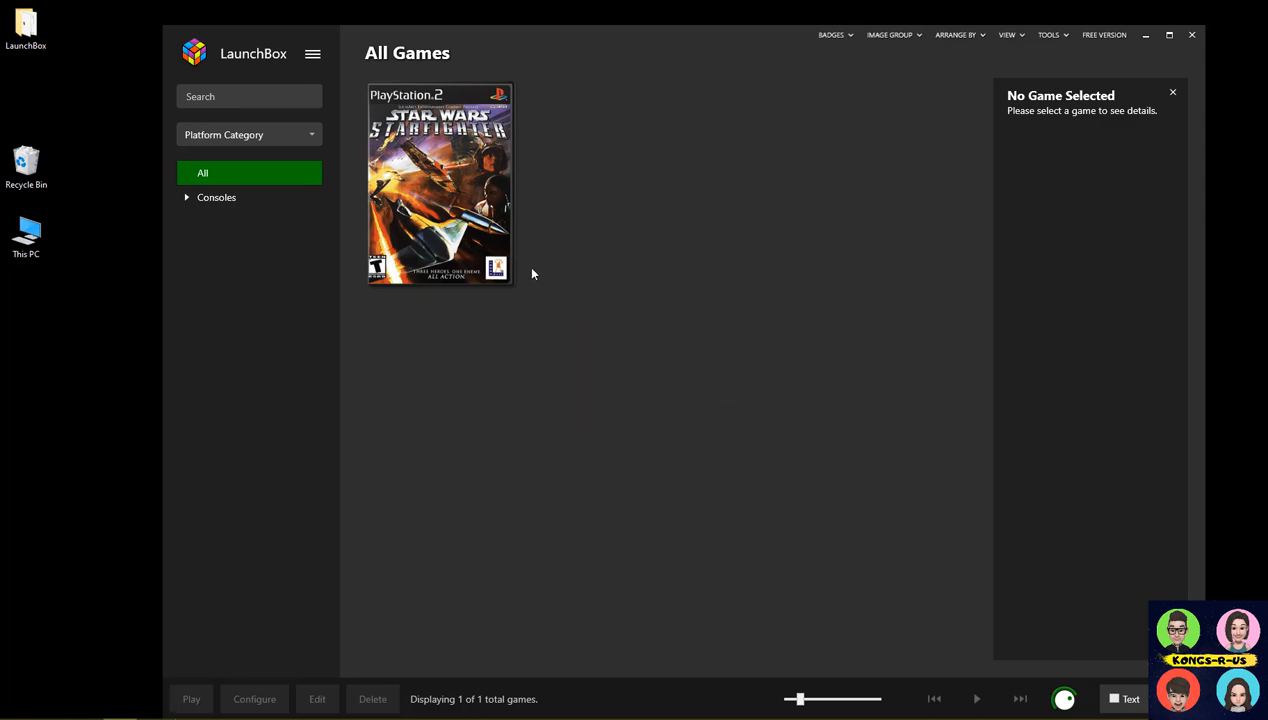
Step: Select Star Wars: Starfighter, try the 3D Boxes image group, and set the image group to Clear Logos
{"action": "left_click", "coordinate": [446, 203]}
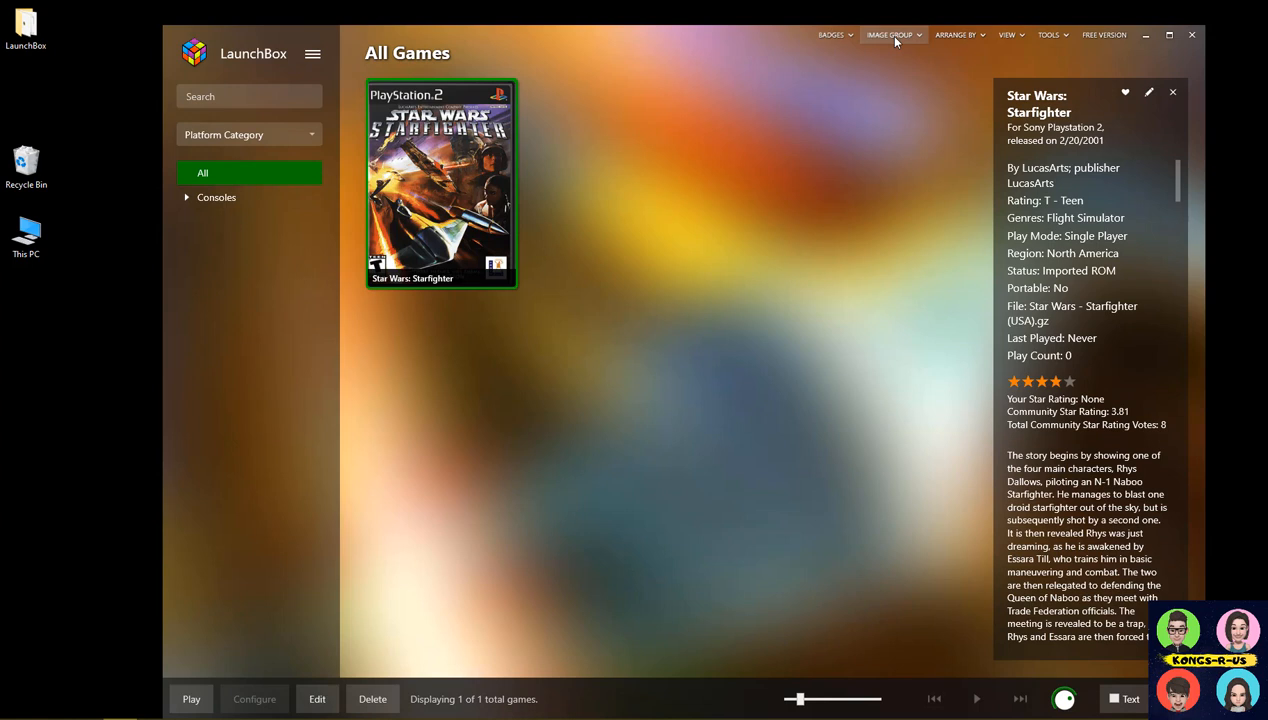
{"action": "left_click", "coordinate": [888, 35]}
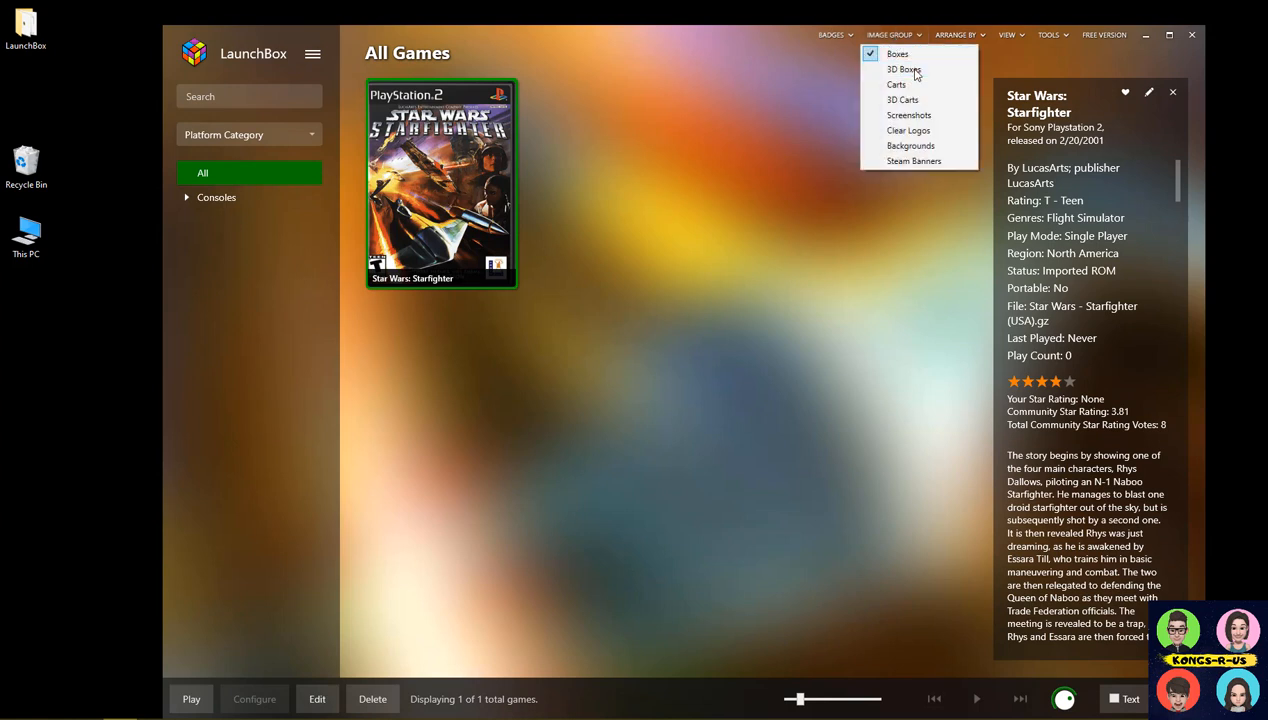
{"action": "left_click", "coordinate": [905, 69]}
{"action": "left_click", "coordinate": [910, 37]}
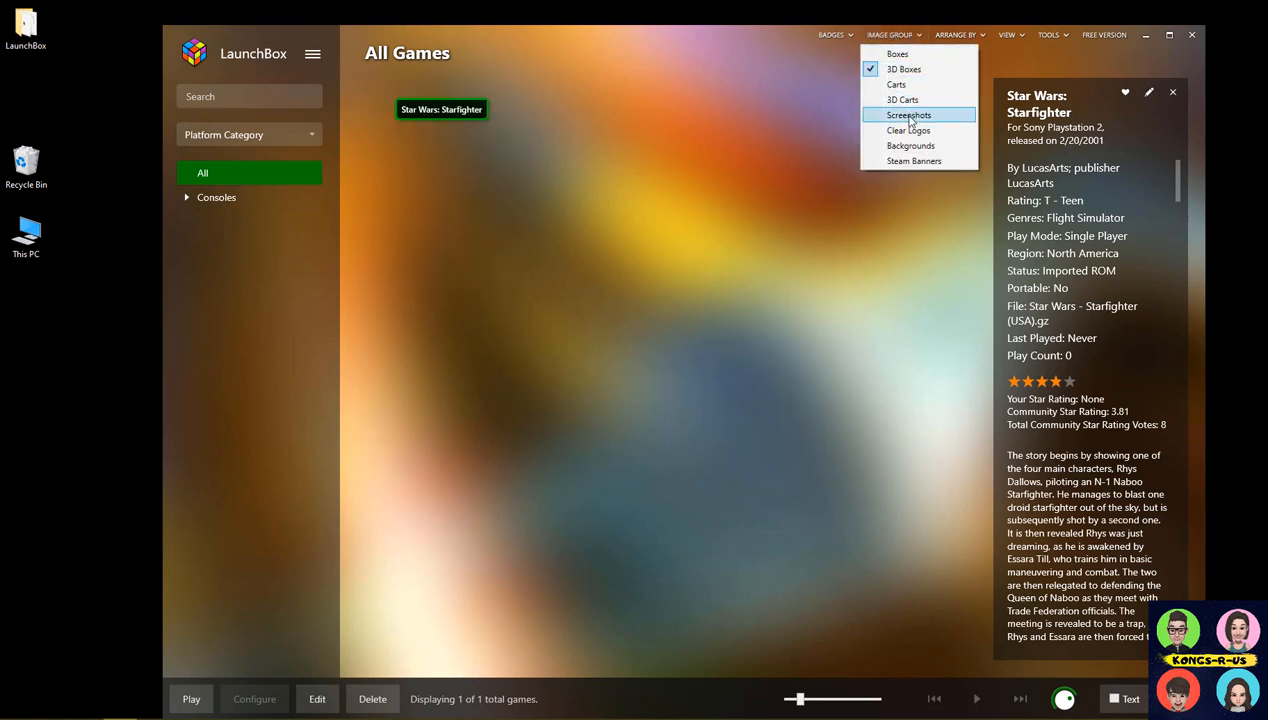
{"action": "left_click", "coordinate": [905, 128]}
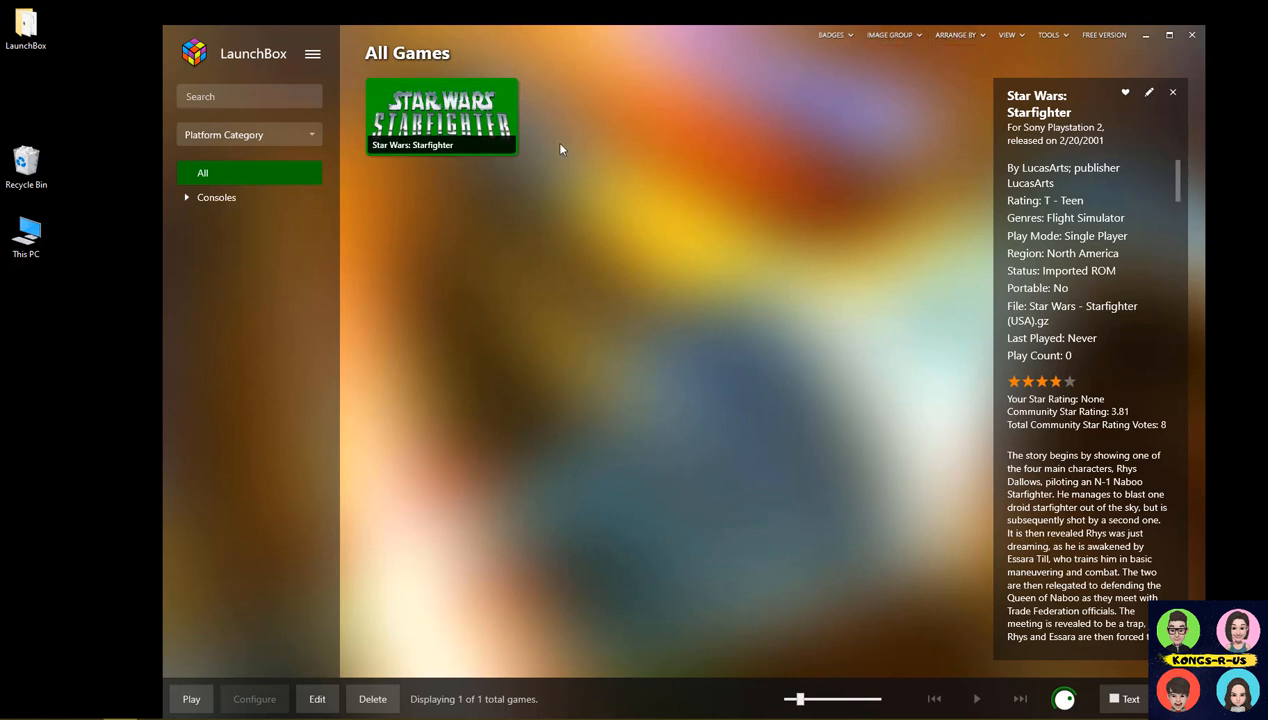
{"action": "left_click", "coordinate": [886, 36]}
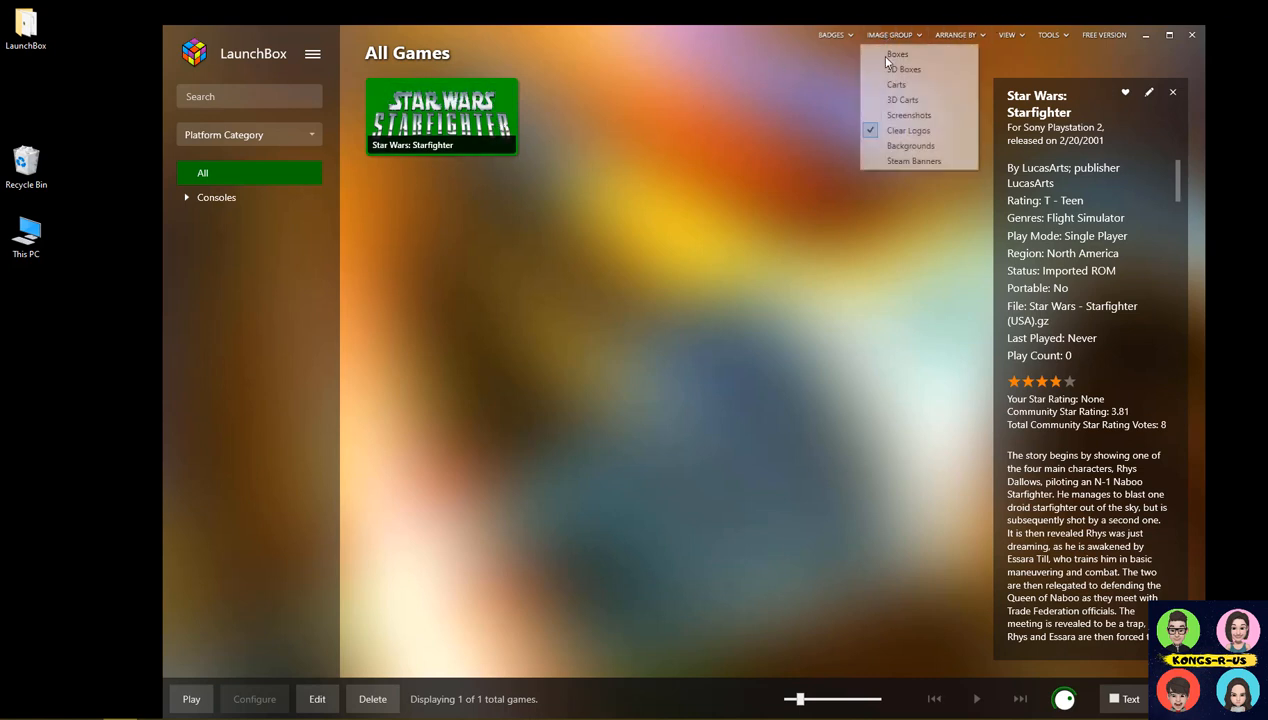
{"action": "left_click", "coordinate": [935, 519]}
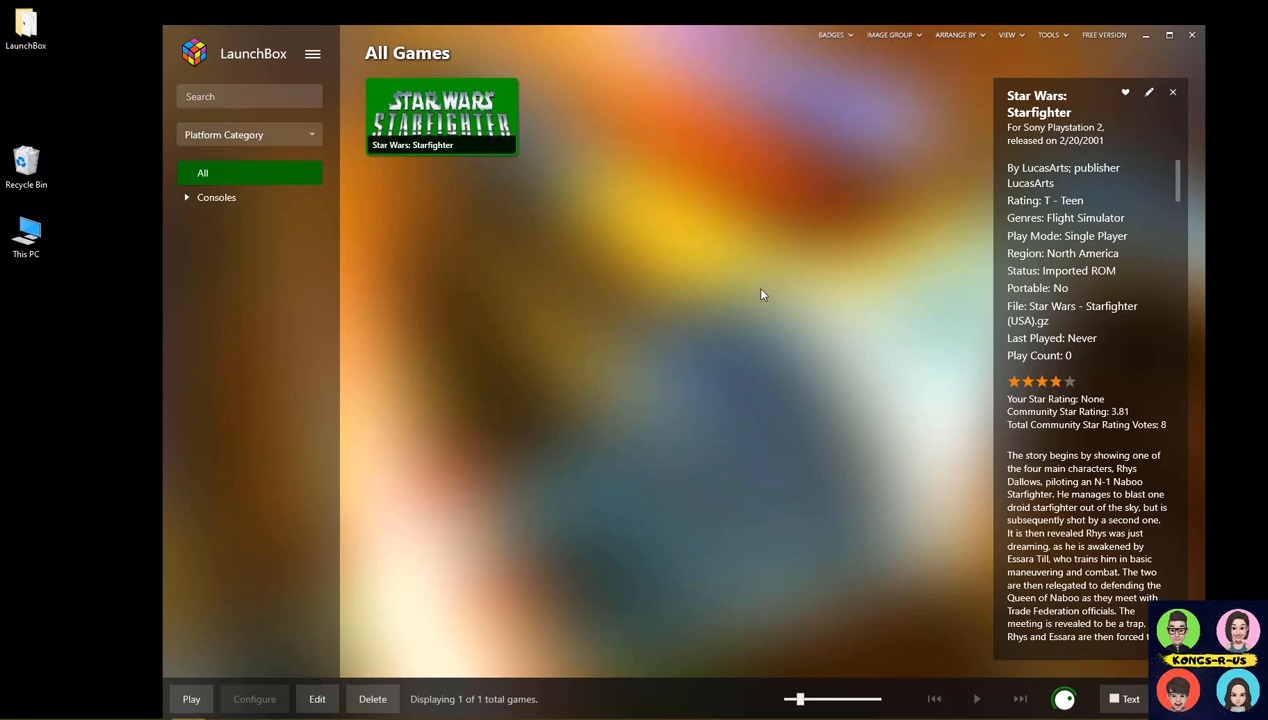
Step: Review the details of Star Wars: Starfighter and browse its downloaded images in the game's edit dialog
{"action": "left_click_drag", "start_coordinate": [1180, 185], "coordinate": [1185, 472]}
{"action": "scroll", "coordinate": [1169, 520], "scroll_direction": "down", "scroll_amount": 4}
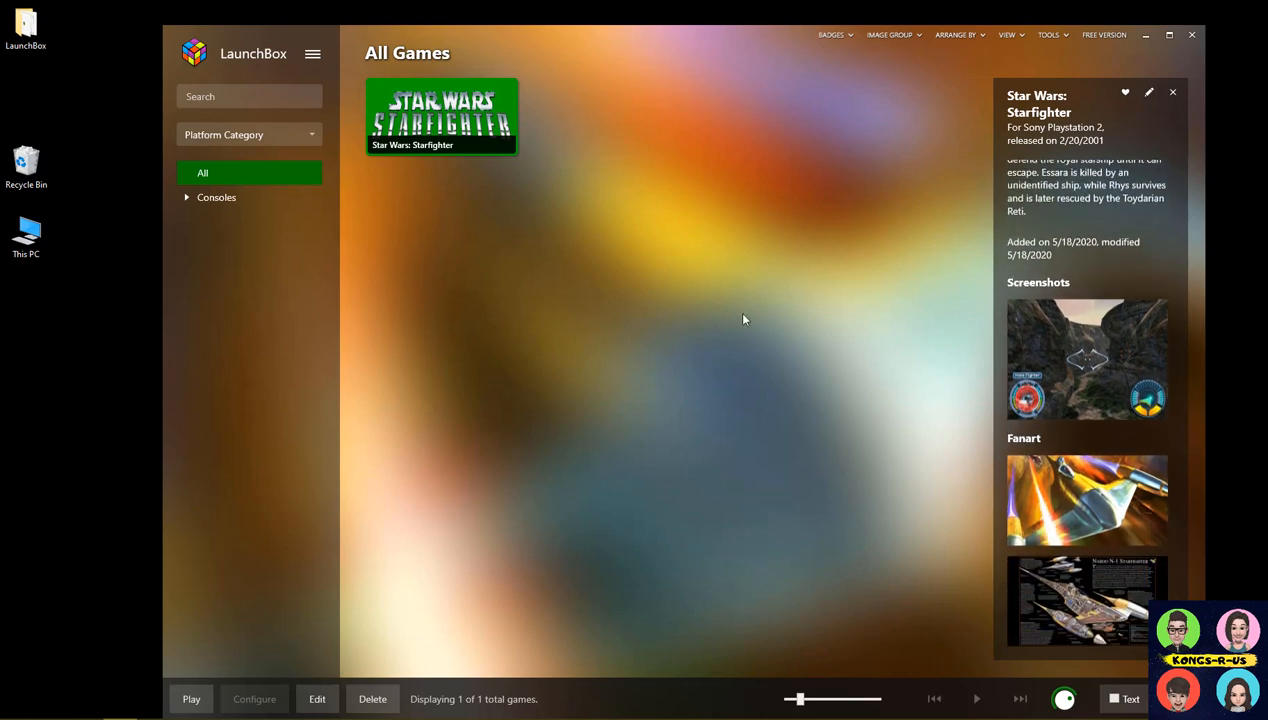
{"action": "right_click", "coordinate": [476, 133]}
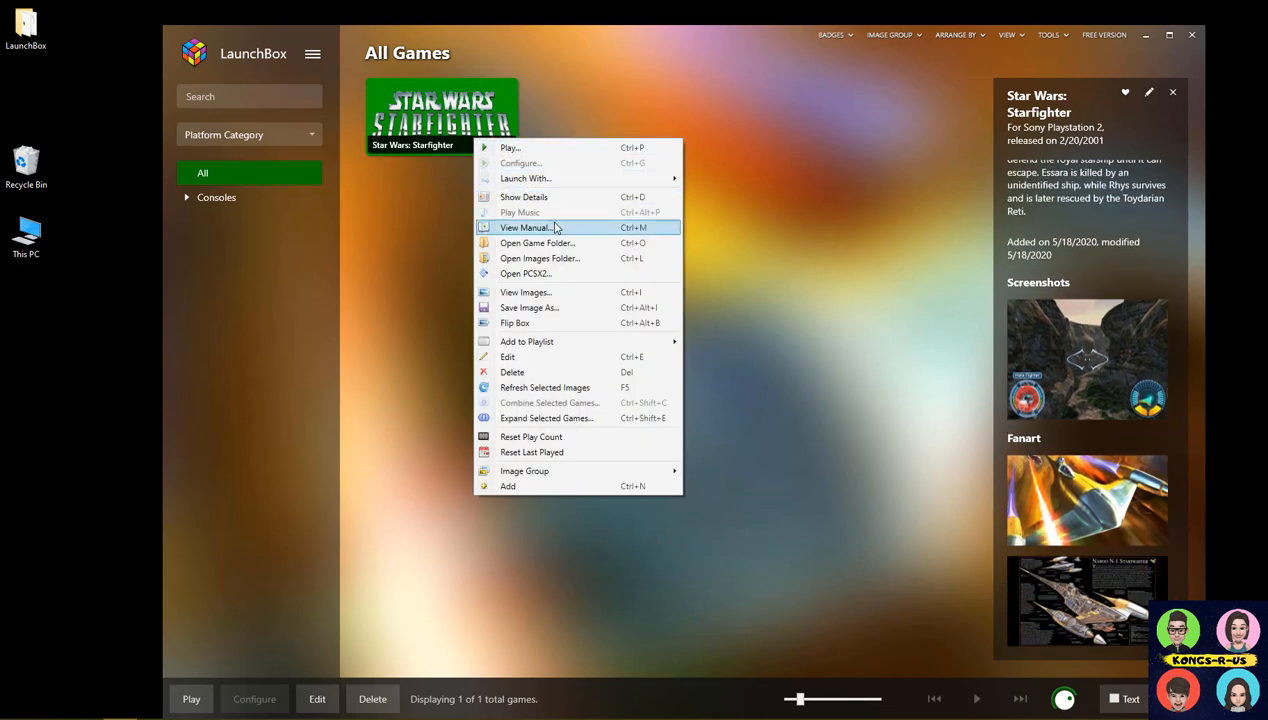
{"action": "left_click", "coordinate": [562, 364]}
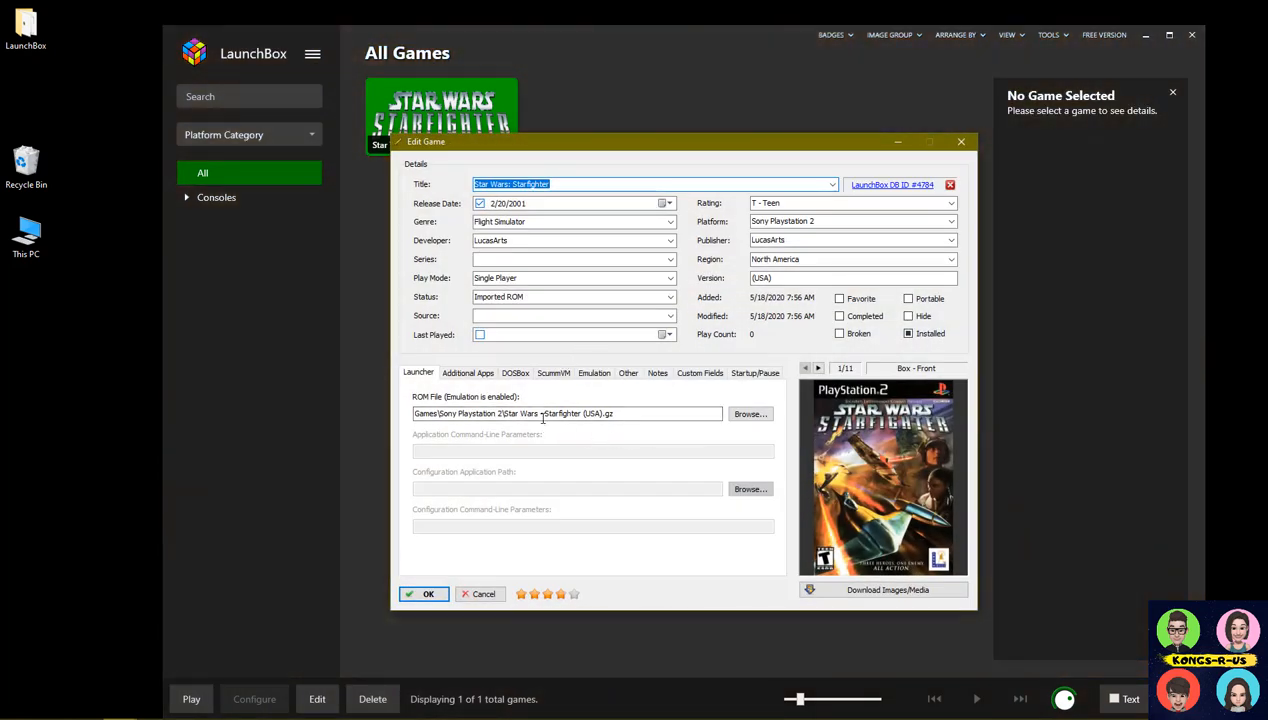
{"action": "left_click", "coordinate": [818, 368]}
{"action": "left_click", "coordinate": [818, 368]}
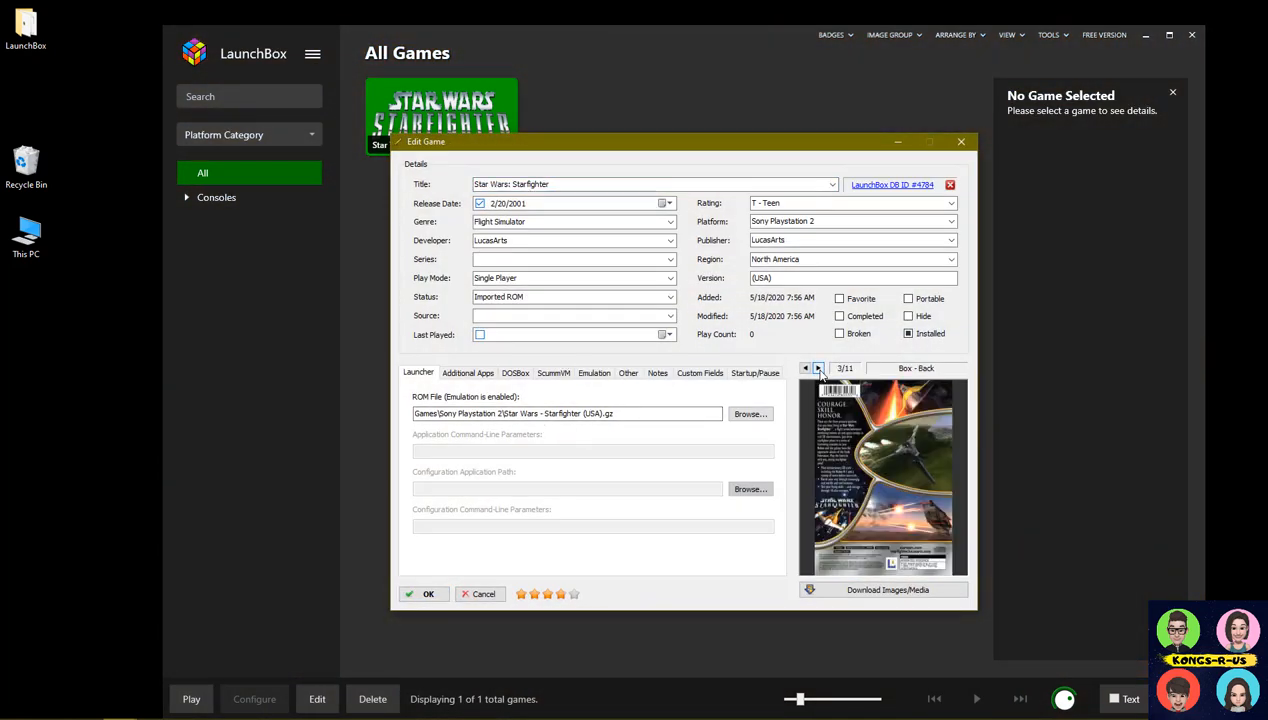
{"action": "left_click", "coordinate": [818, 368]}
{"action": "left_click", "coordinate": [818, 368]}
{"action": "left_click", "coordinate": [818, 368]}
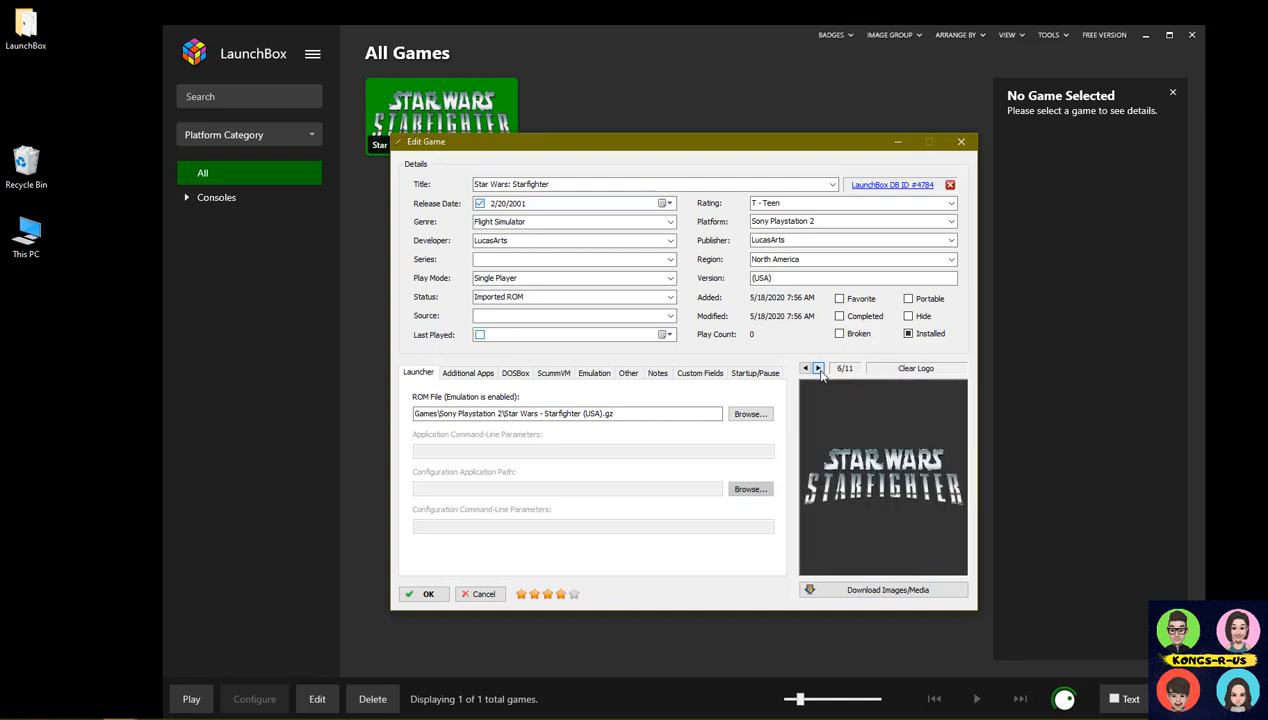
{"action": "left_click", "coordinate": [818, 368]}
{"action": "left_click", "coordinate": [818, 368]}
{"action": "left_click", "coordinate": [818, 368]}
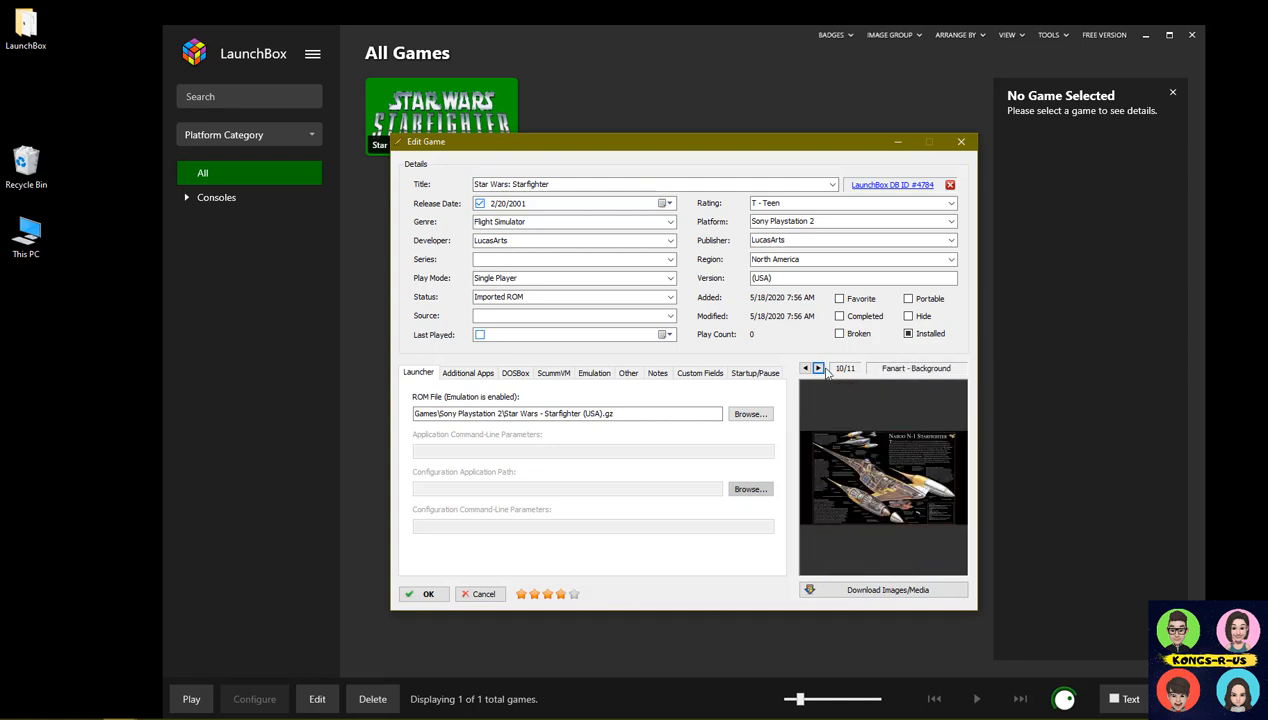
{"action": "key", "text": "Return"}
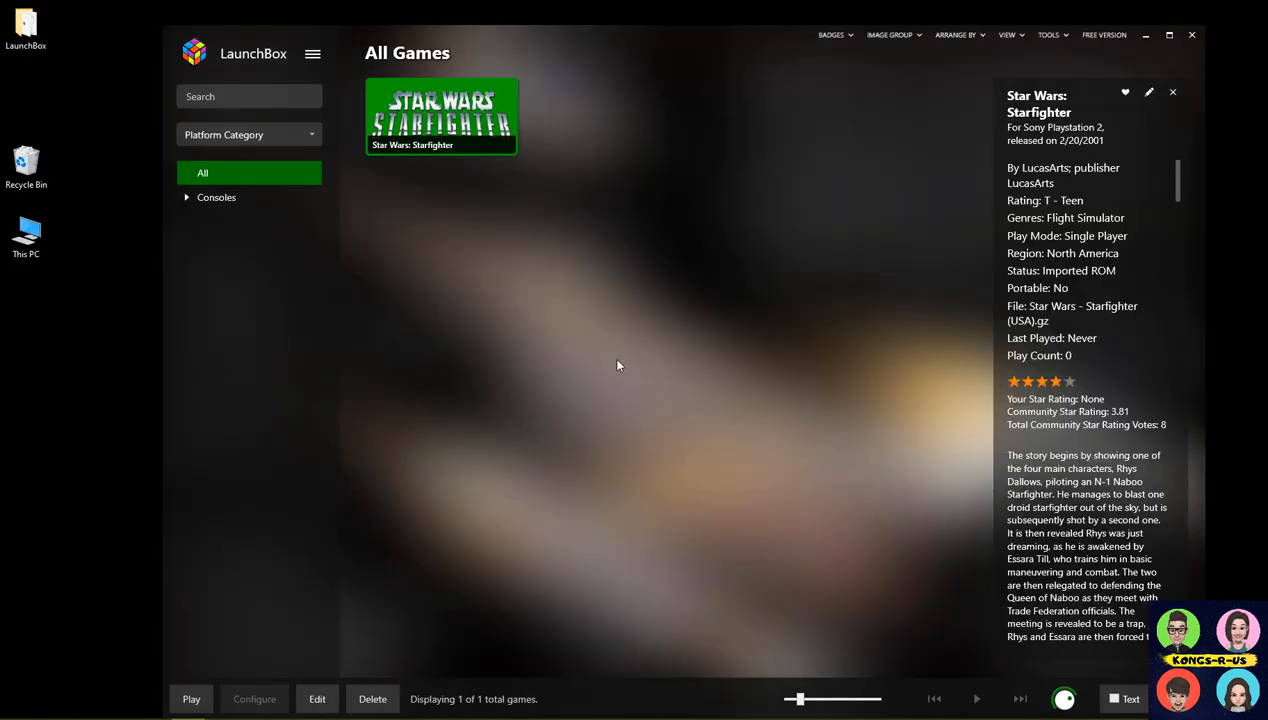
Step: Launch Star Wars: Starfighter, overwrite the existing PCSX2 settings with default values, and keep the default plugins in the first-time configuration
{"action": "double_click", "coordinate": [457, 131]}
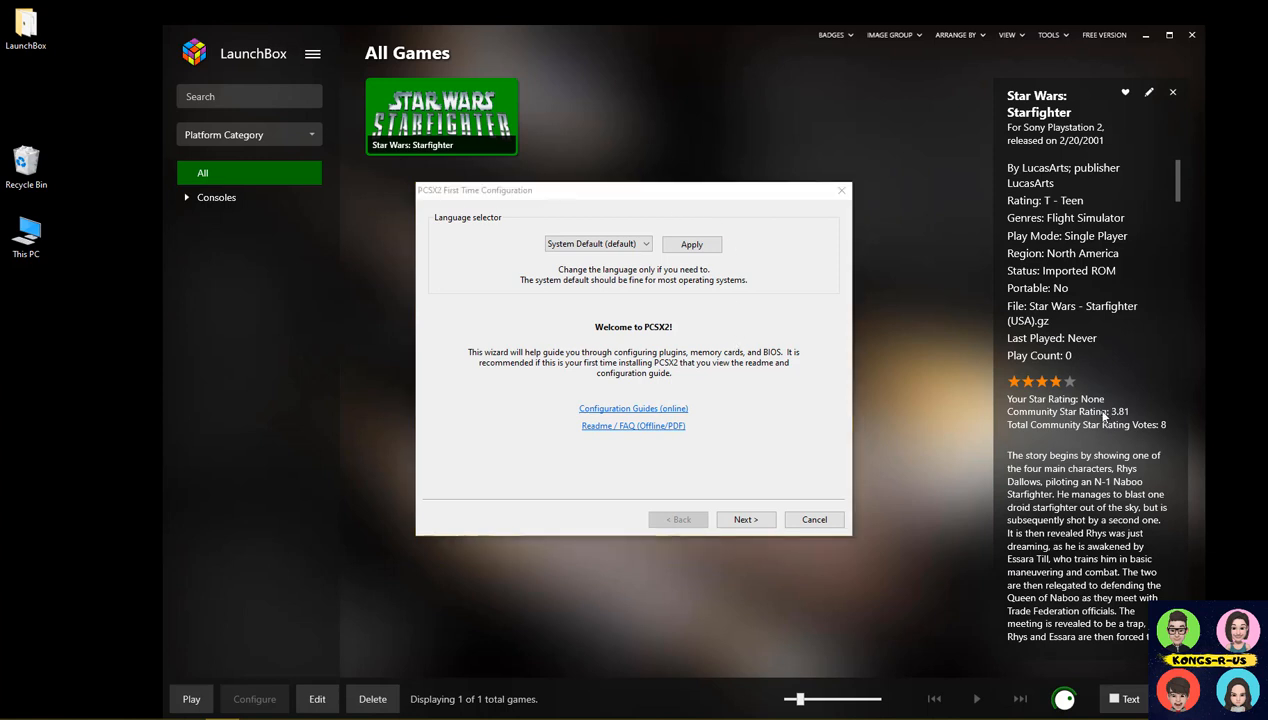
{"action": "left_click", "coordinate": [746, 524]}
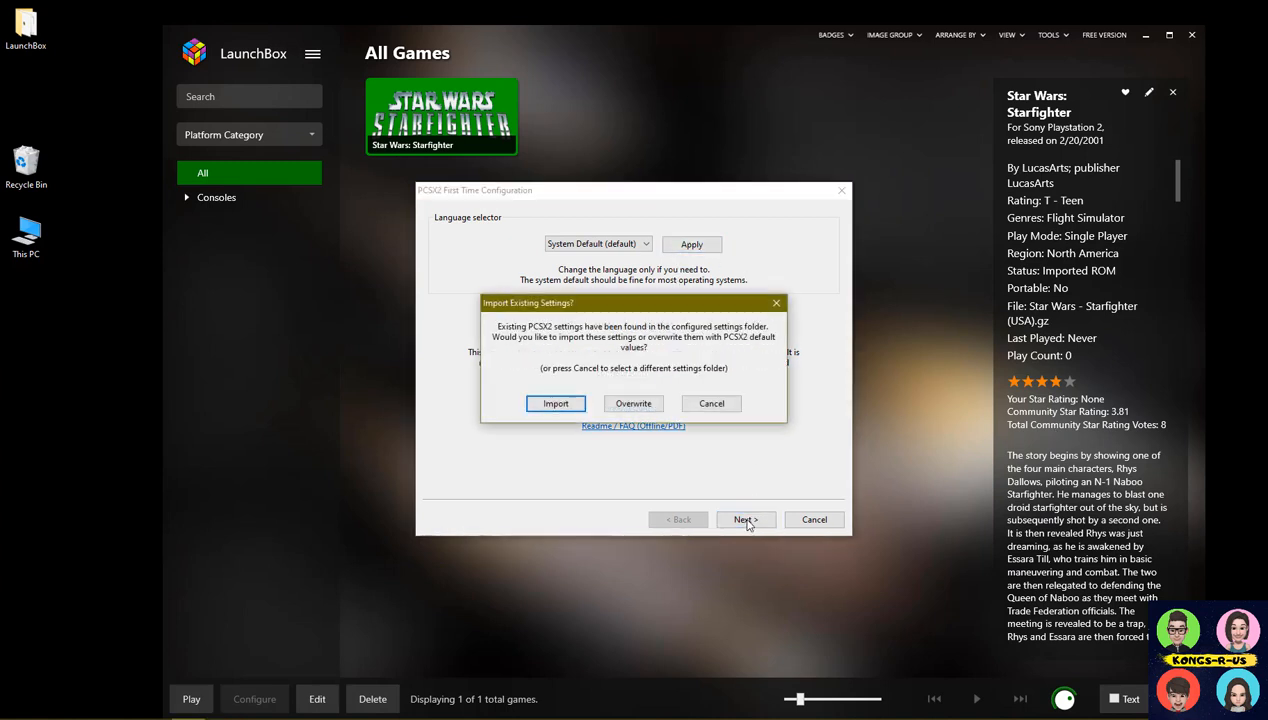
{"action": "left_click", "coordinate": [632, 404]}
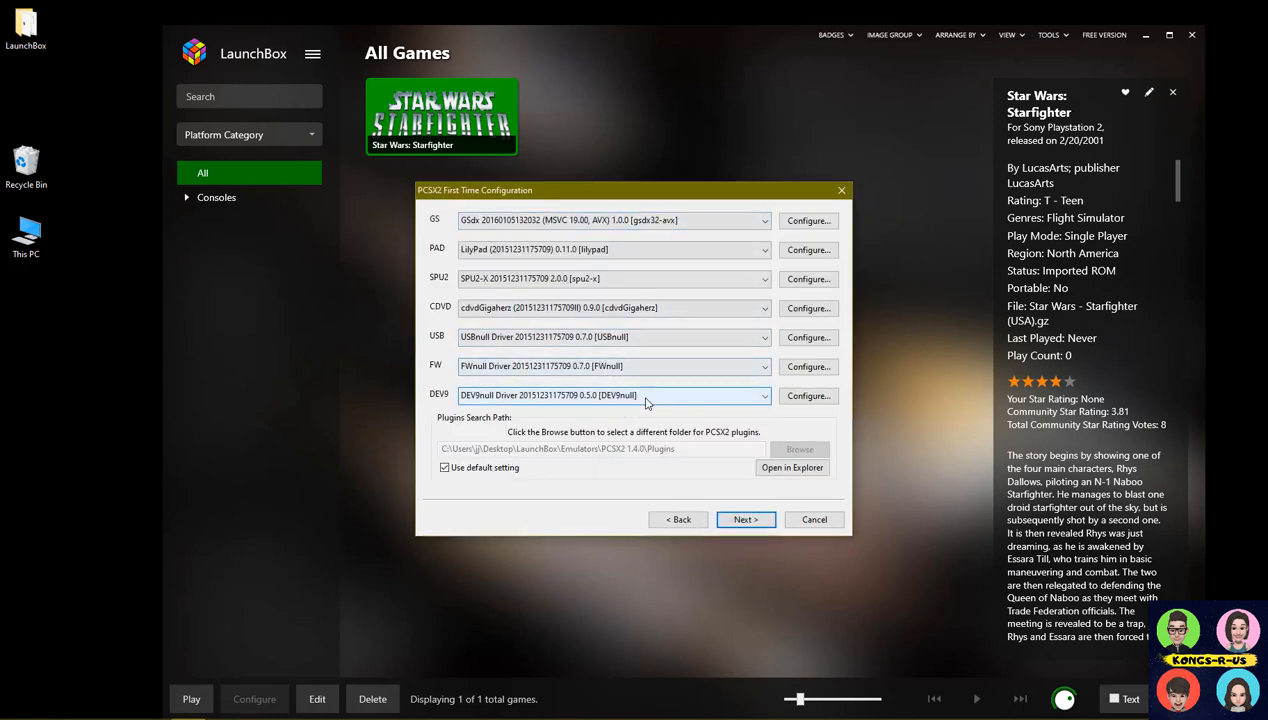
{"action": "left_click", "coordinate": [742, 520]}
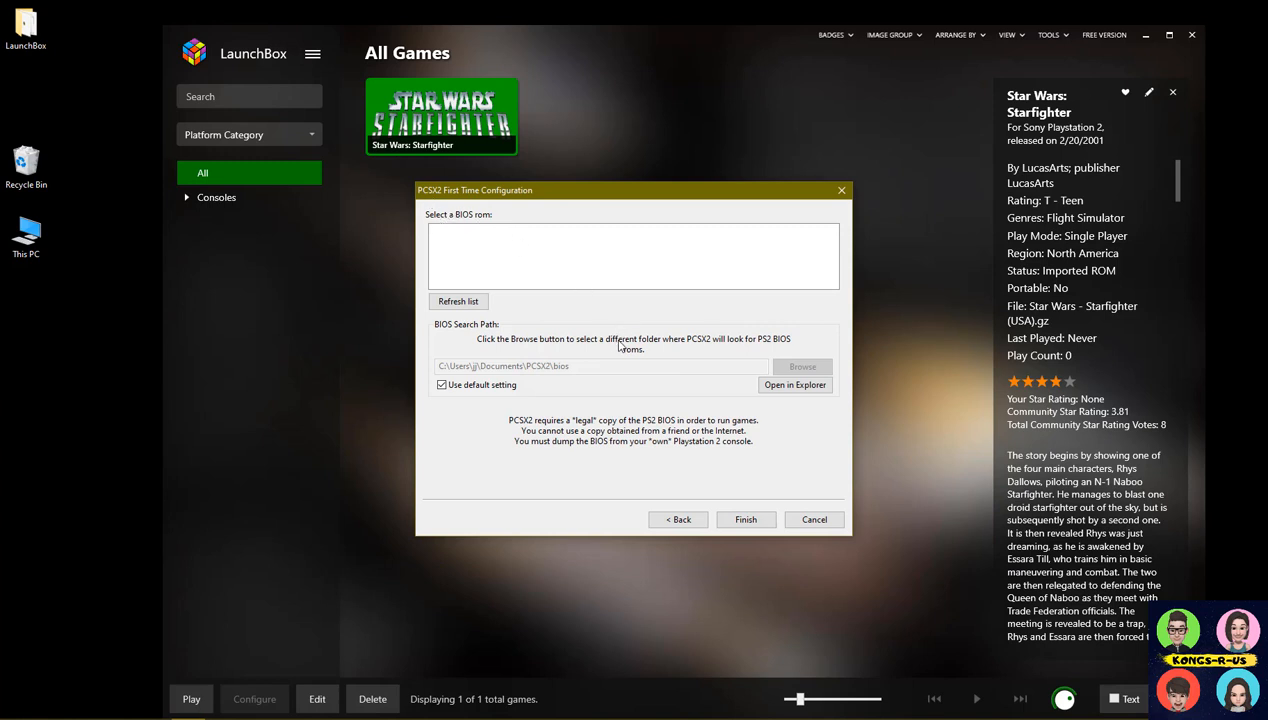
Step: Set the BIOS search path to LaunchBox\Emulators\PCSX2 1.4.0\Bios, select the Japan console BIOS rom, and finish the PCSX2 configuration
{"action": "left_click", "coordinate": [458, 301]}
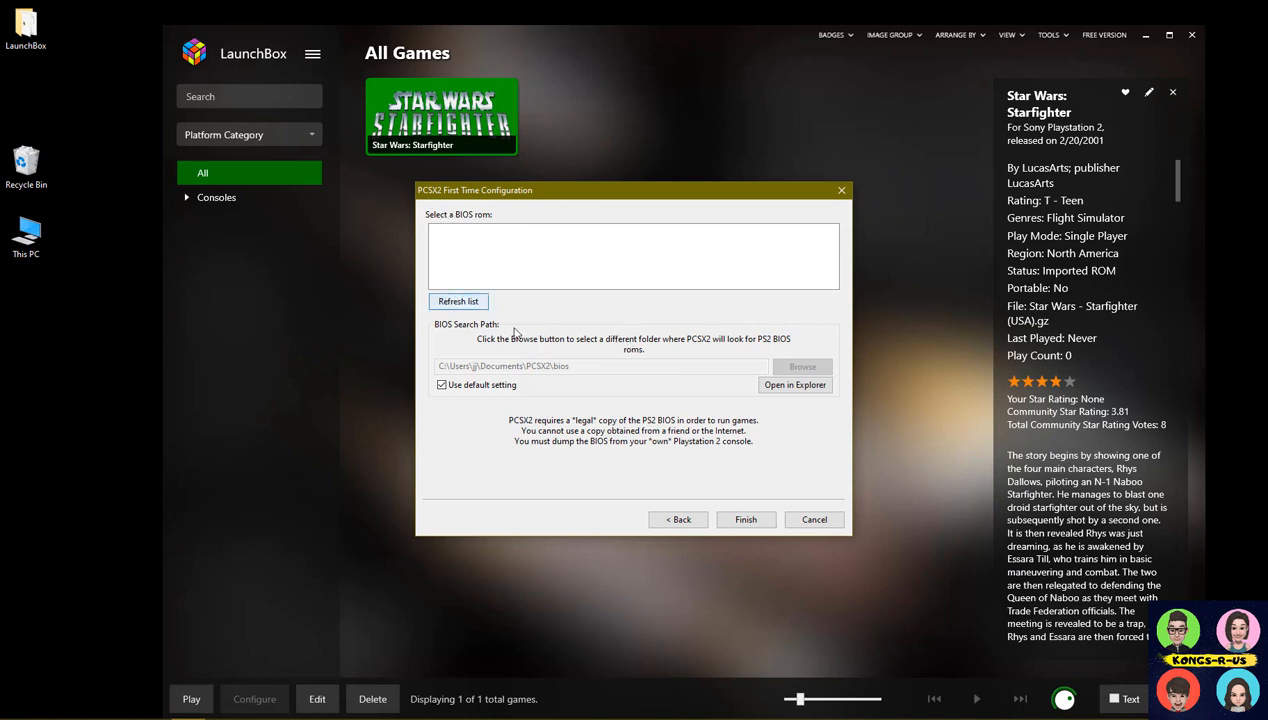
{"action": "left_click", "coordinate": [443, 386]}
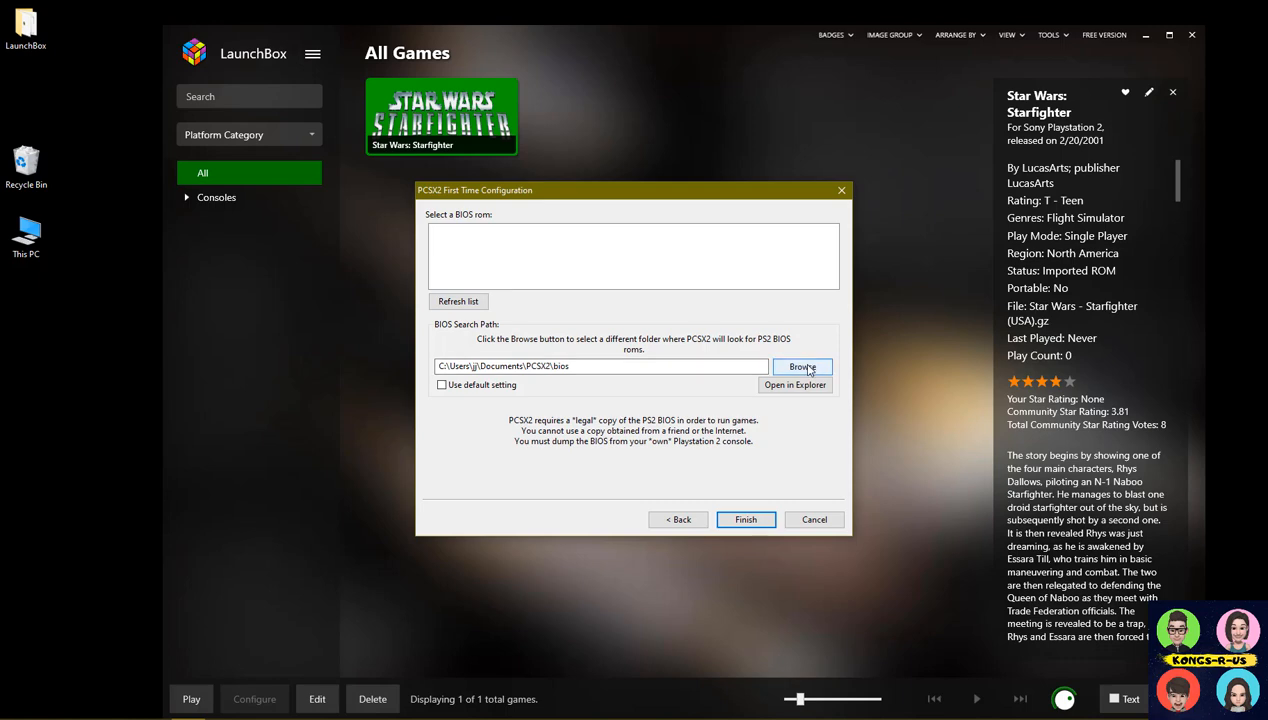
{"action": "left_click", "coordinate": [805, 367]}
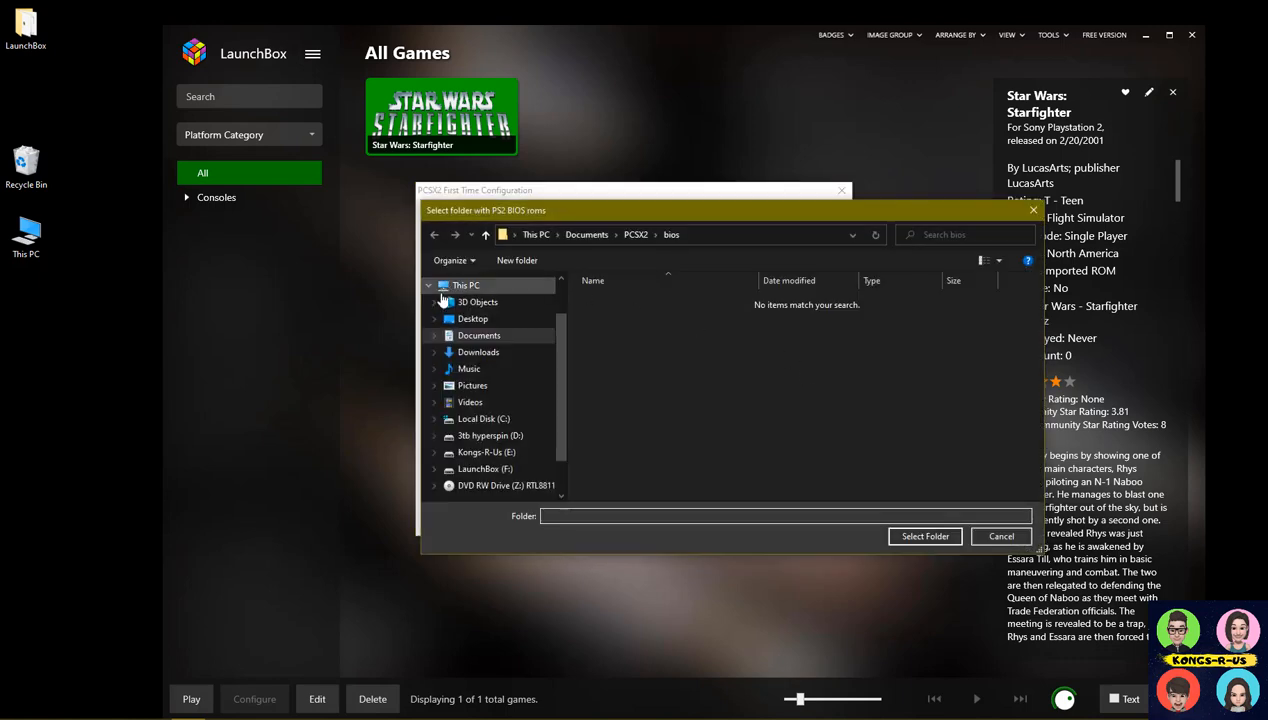
{"action": "left_click", "coordinate": [470, 319]}
{"action": "double_click", "coordinate": [620, 302]}
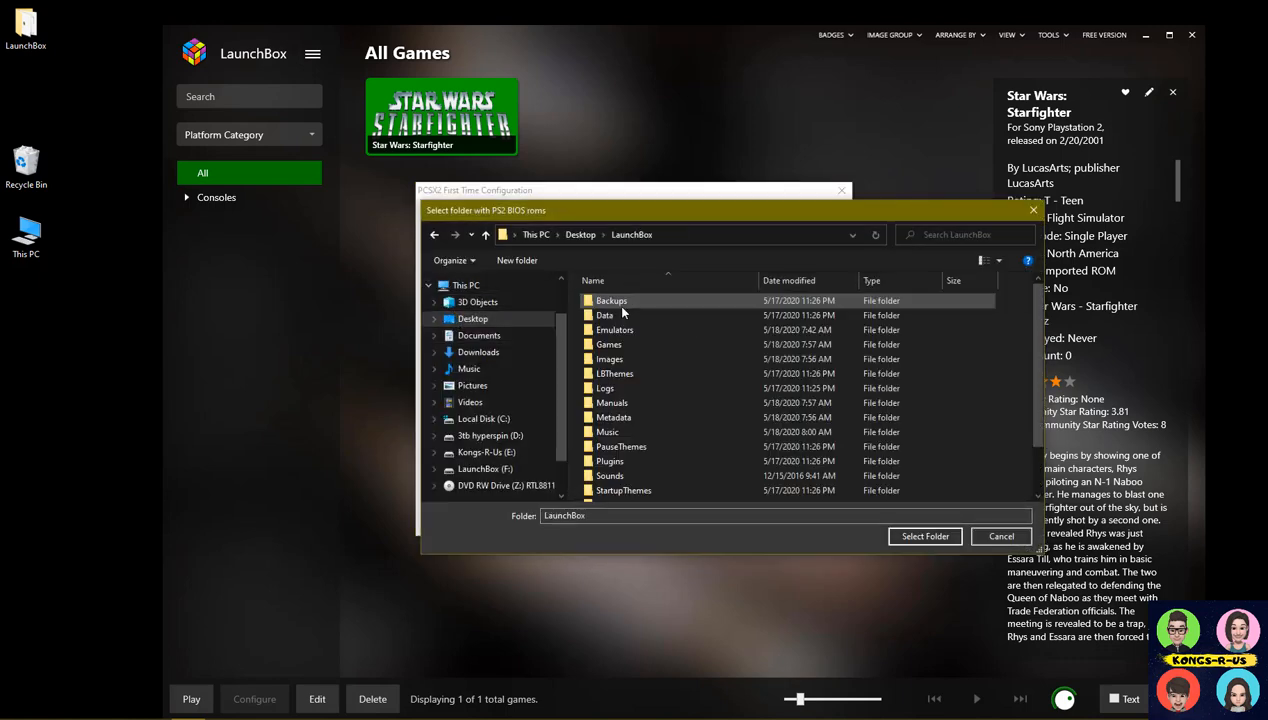
{"action": "double_click", "coordinate": [613, 329]}
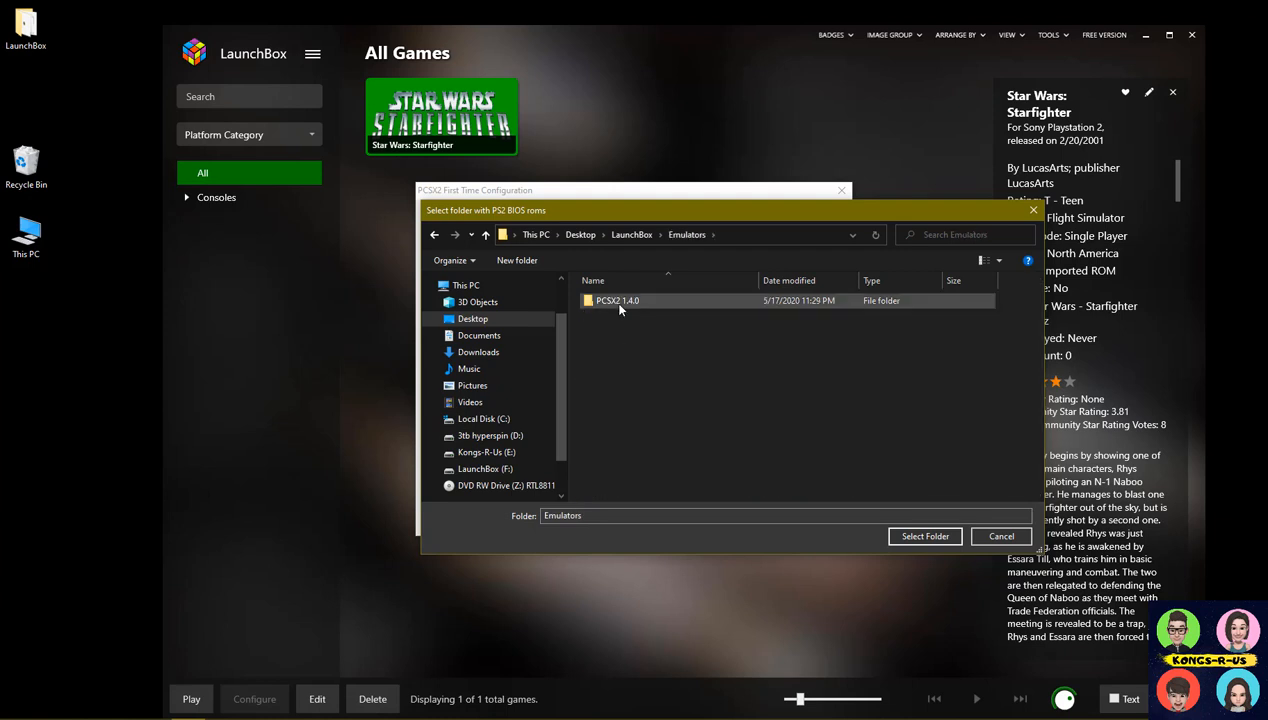
{"action": "double_click", "coordinate": [619, 305]}
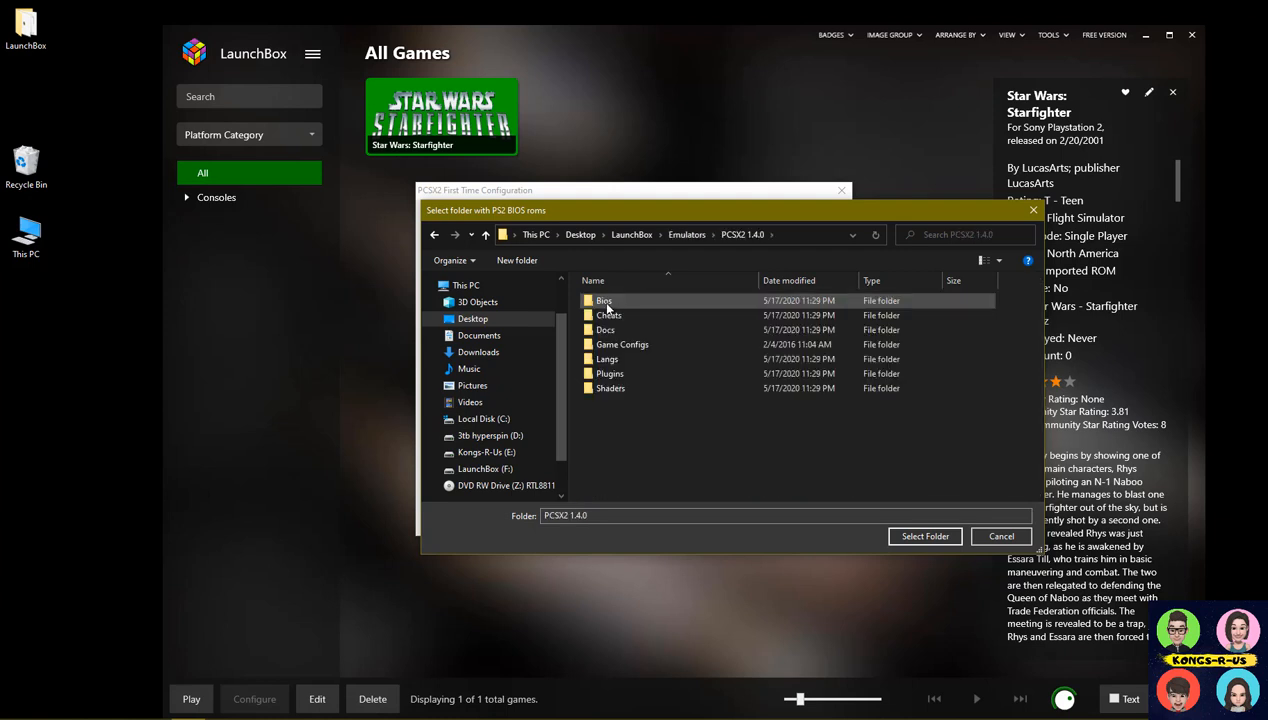
{"action": "double_click", "coordinate": [604, 303]}
{"action": "left_click", "coordinate": [905, 536]}
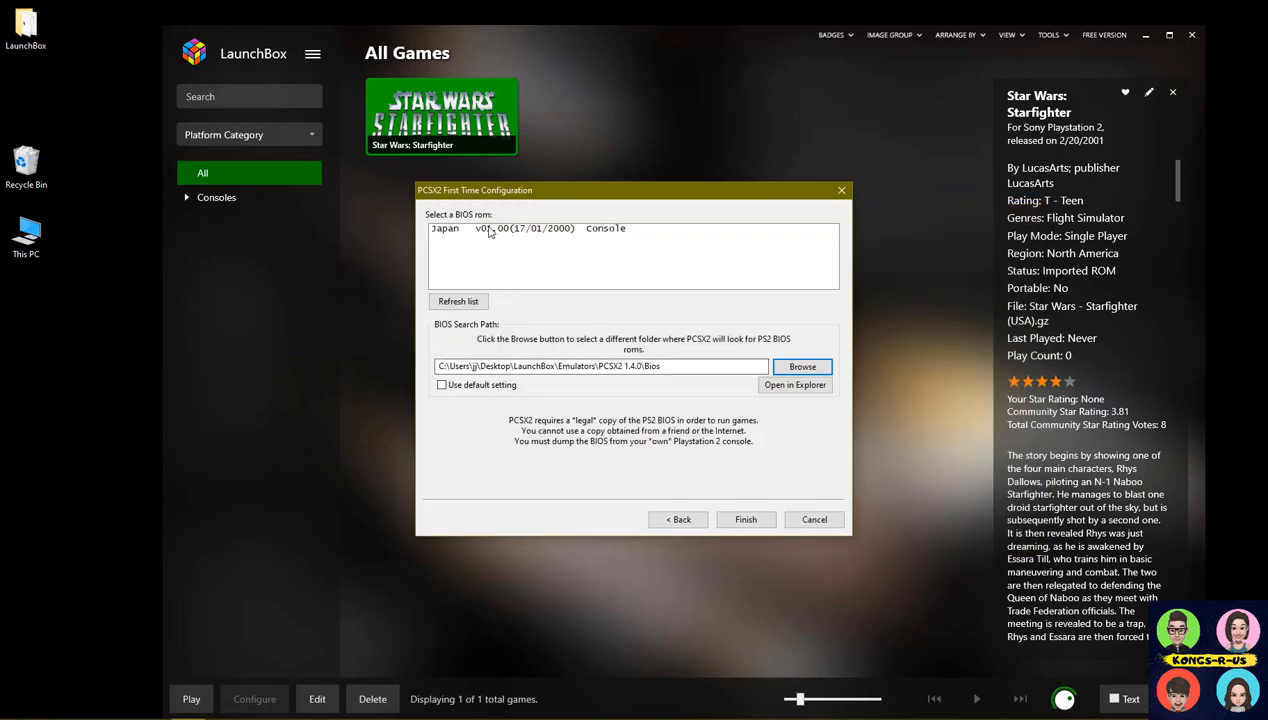
{"action": "left_click", "coordinate": [489, 231]}
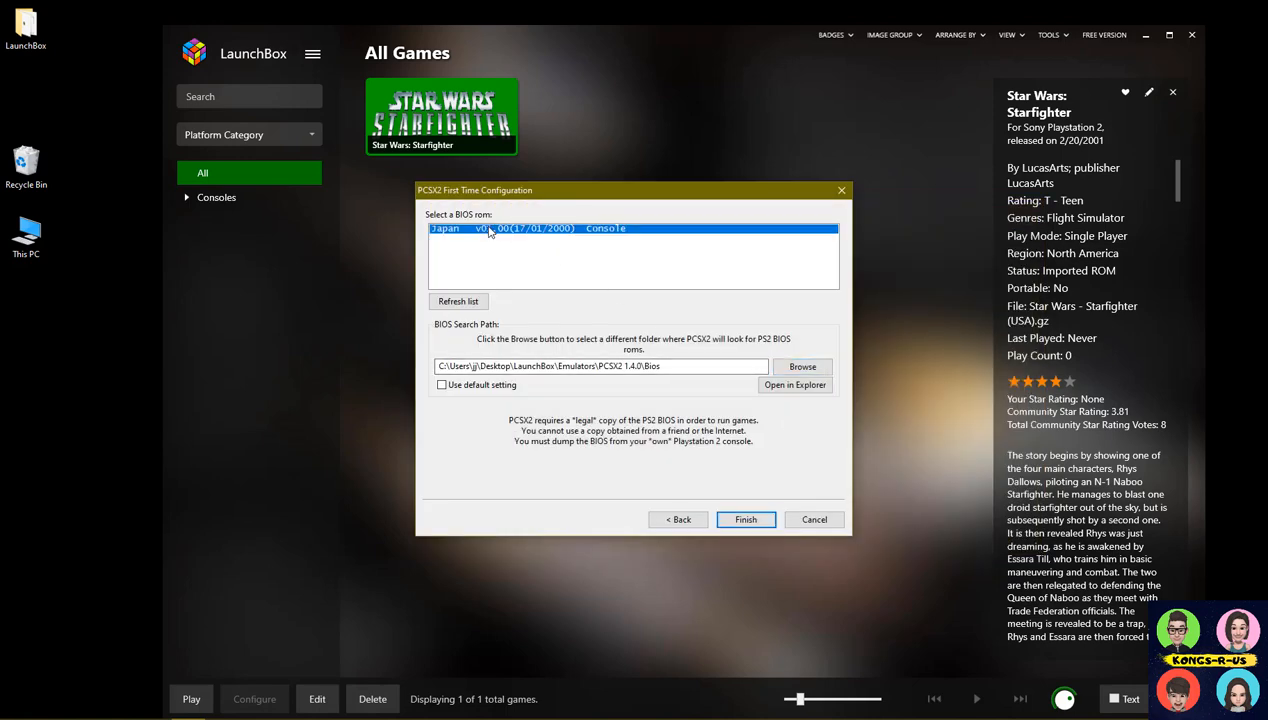
{"action": "left_click", "coordinate": [753, 523]}
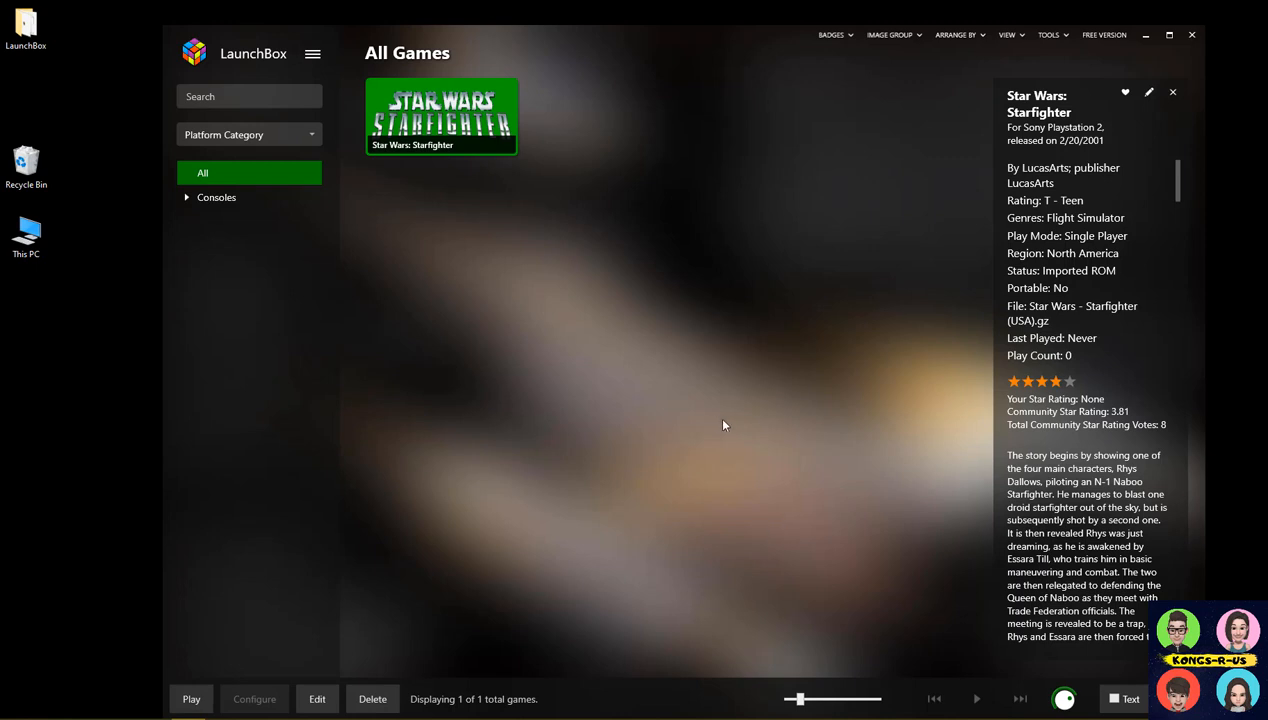
Step: Open PCSX2 for Star Wars: Starfighter and bring up the Pad 1 bindings in the LilyPad controller plugin settings
{"action": "right_click", "coordinate": [440, 127]}
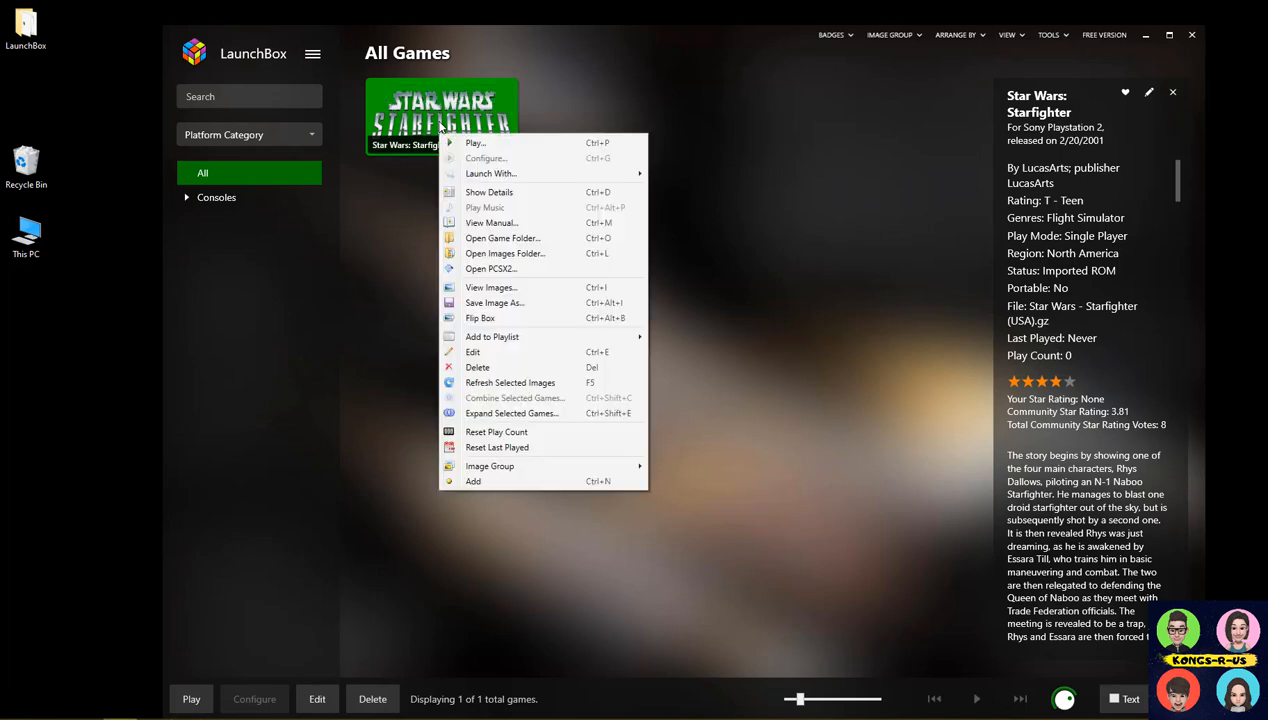
{"action": "left_click", "coordinate": [505, 270]}
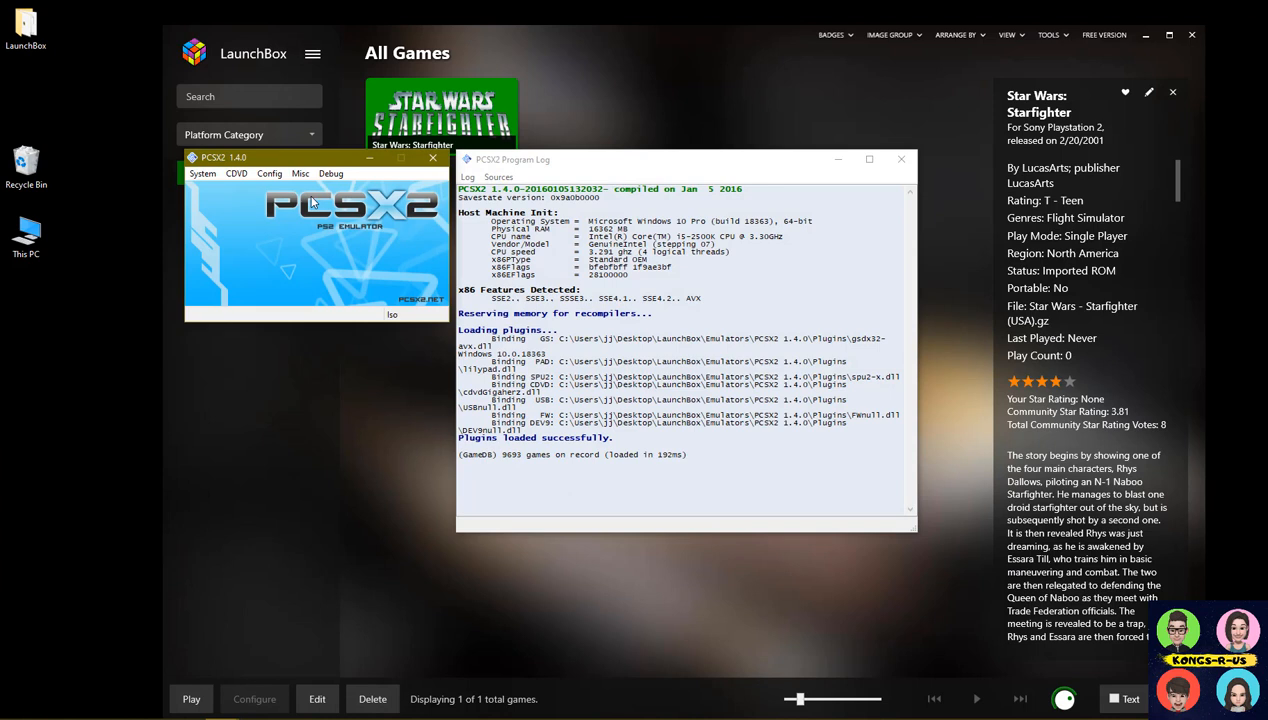
{"action": "left_click", "coordinate": [270, 176]}
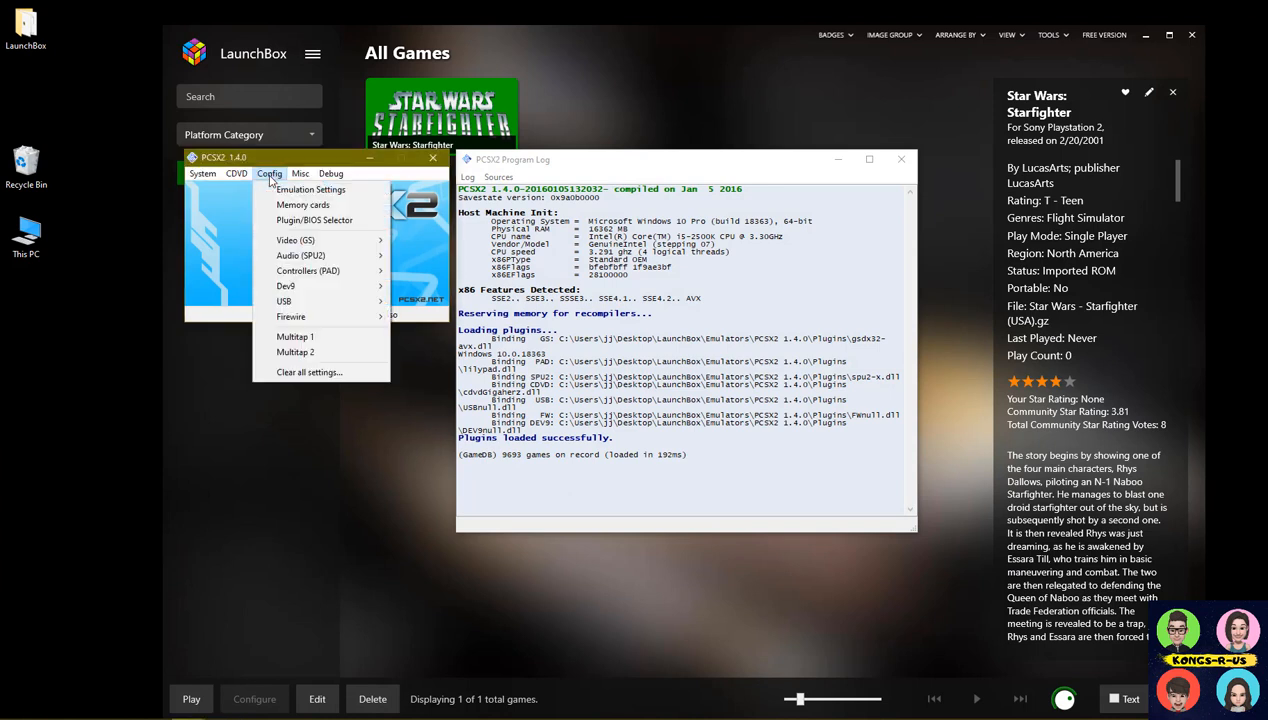
{"action": "mouse_move", "coordinate": [312, 273]}
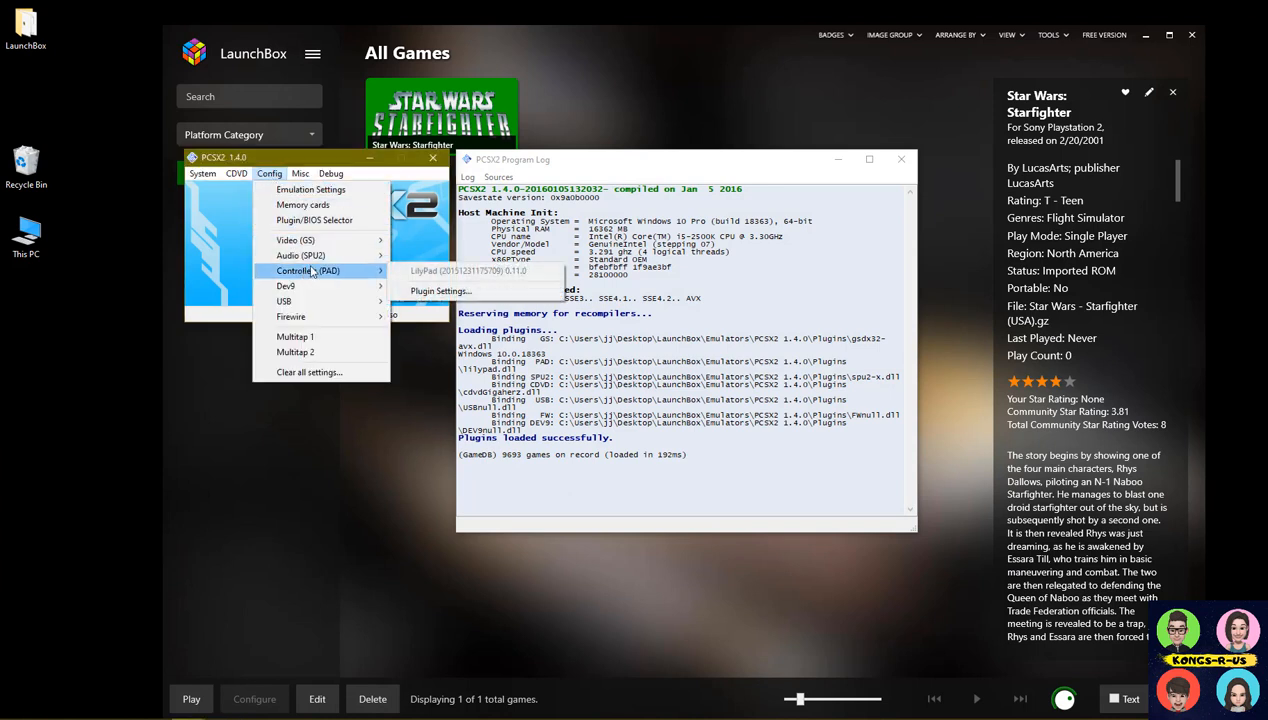
{"action": "left_click", "coordinate": [440, 291]}
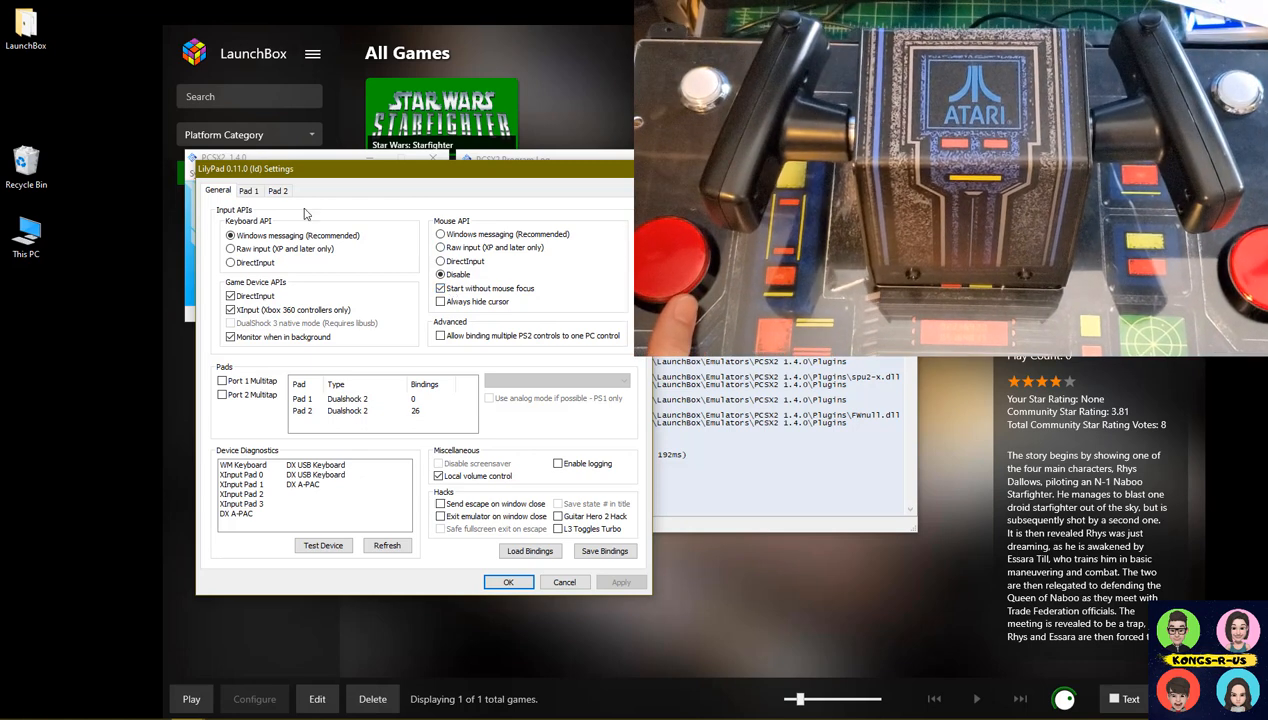
{"action": "left_click", "coordinate": [249, 192]}
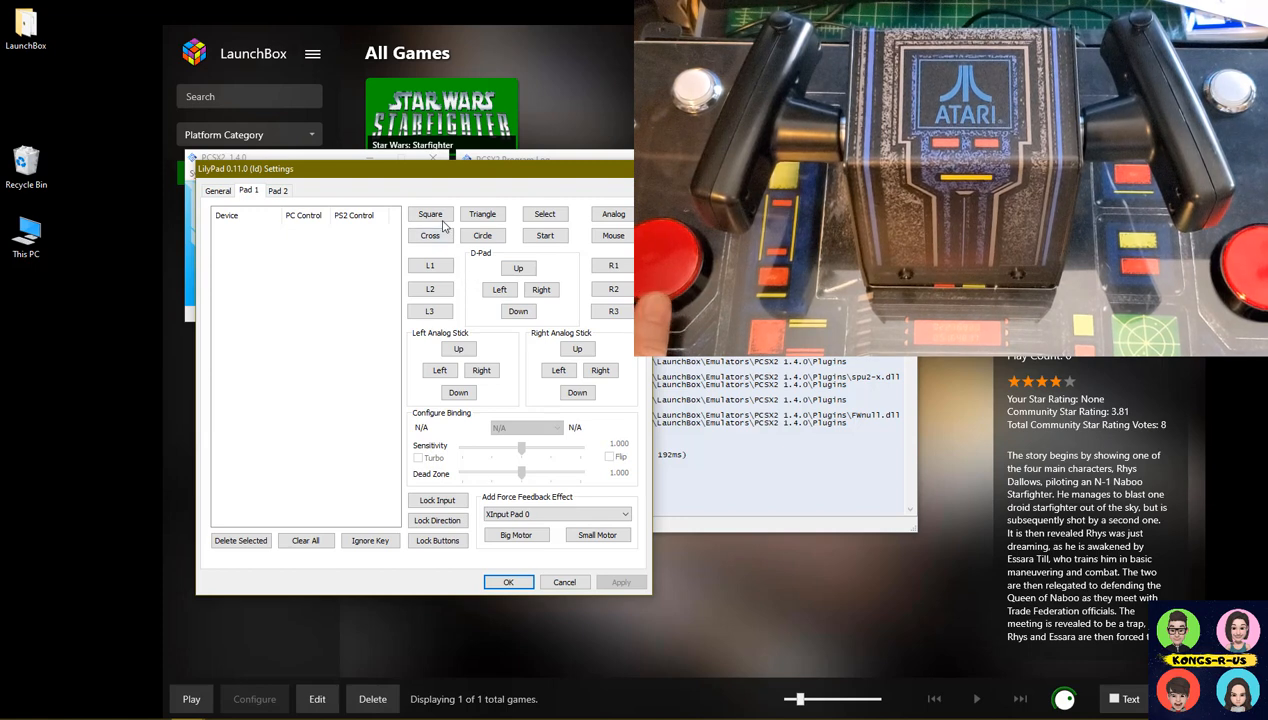
Step: Bind the A-PAC controller's Button 4 to Cross, Button 5 to Circle, Button 1 to Square and Button 0 to Triangle on Pad 1
{"action": "left_click", "coordinate": [434, 237]}
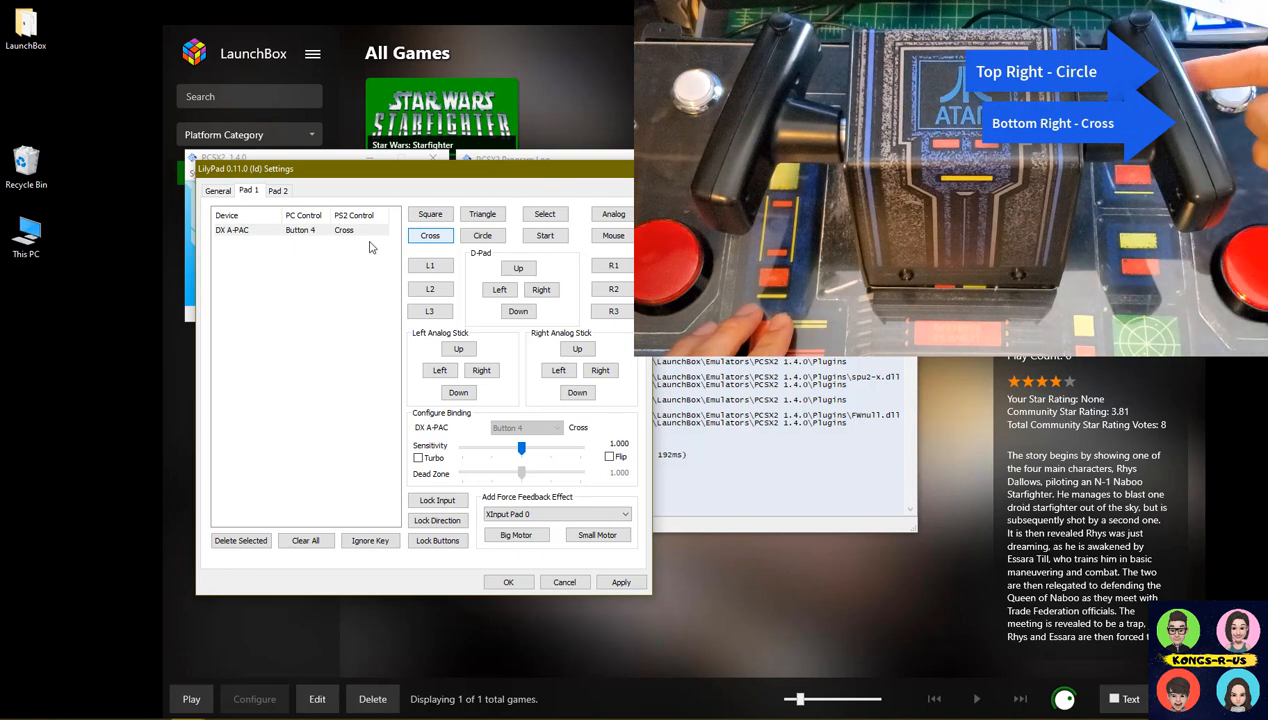
{"action": "left_click", "coordinate": [484, 240]}
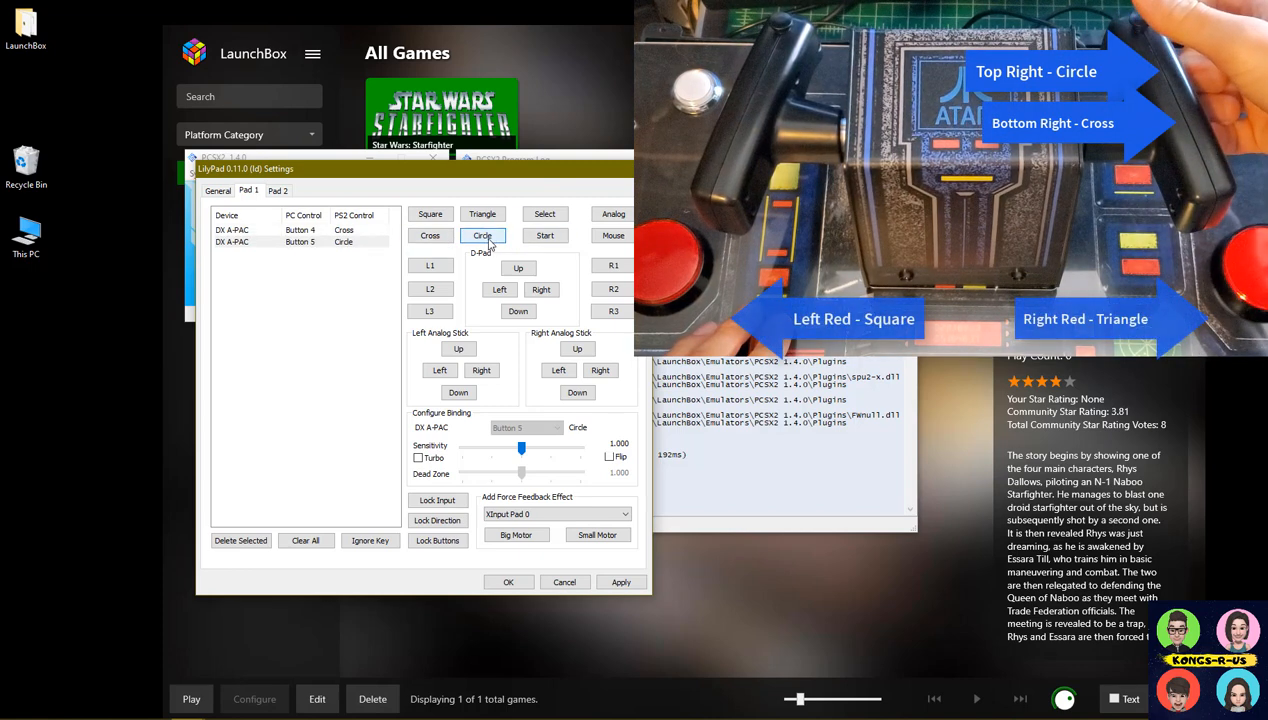
{"action": "left_click", "coordinate": [430, 214]}
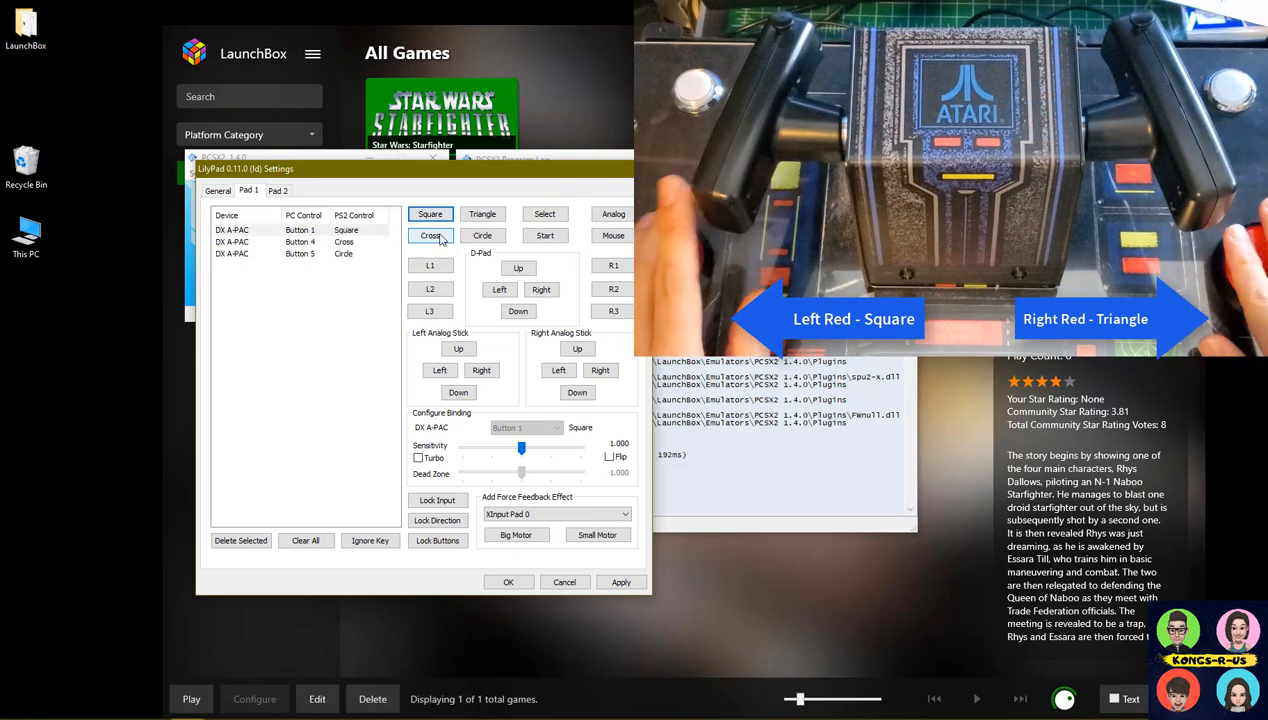
{"action": "left_click", "coordinate": [481, 216]}
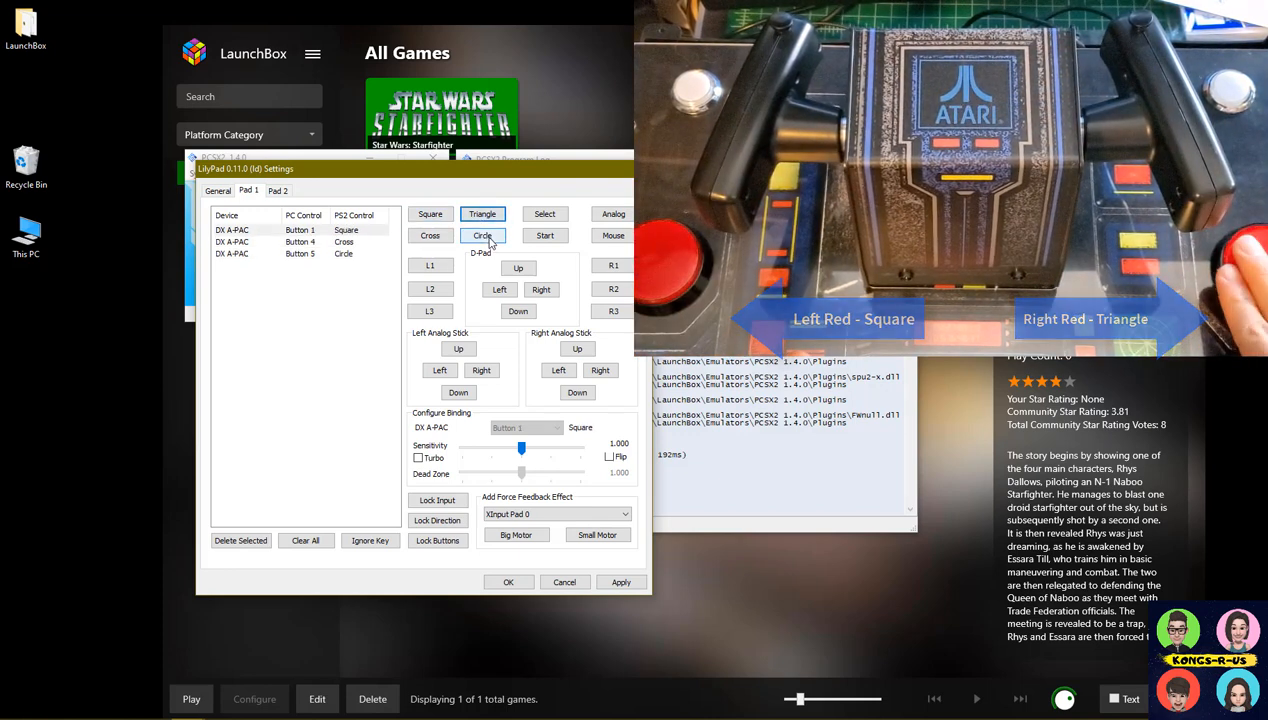
Step: Bind A-PAC Button 2 to R2, Button 3 to L2, Button 8 to Start and Button 9 to Select on Pad 1
{"action": "left_click", "coordinate": [613, 289]}
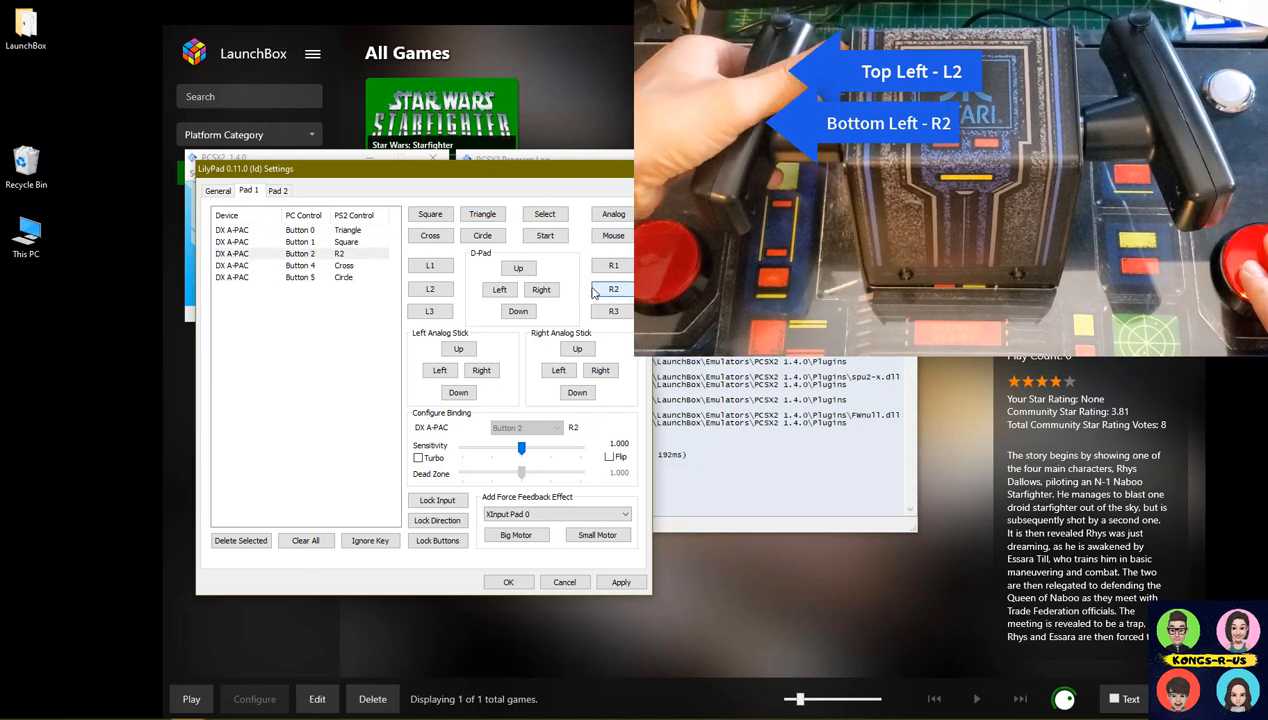
{"action": "left_click", "coordinate": [431, 291]}
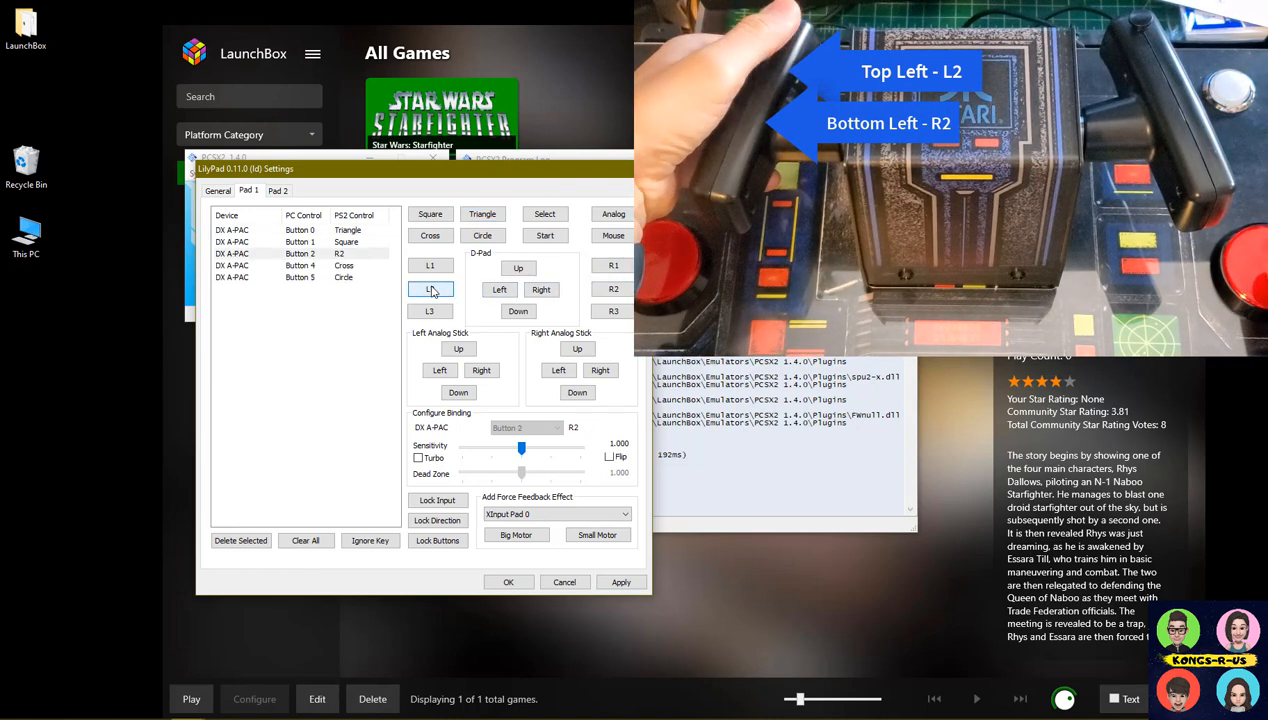
{"action": "left_click", "coordinate": [555, 241]}
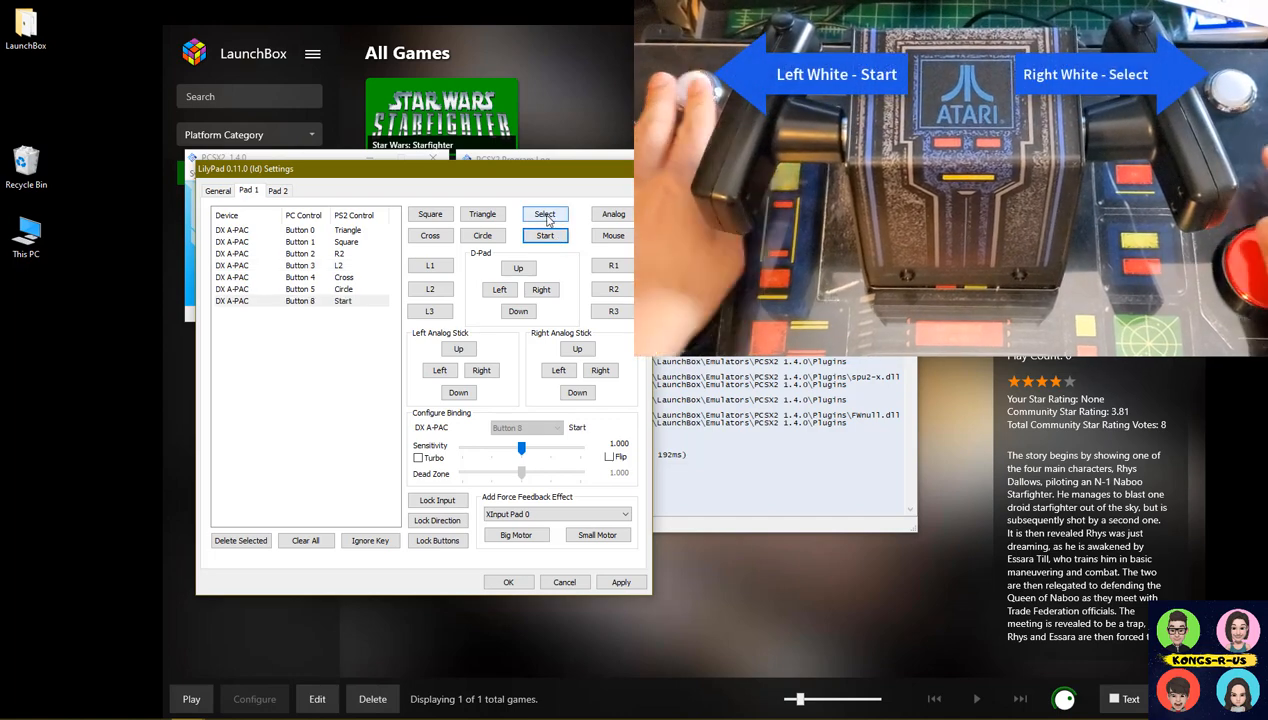
{"action": "left_click", "coordinate": [547, 220]}
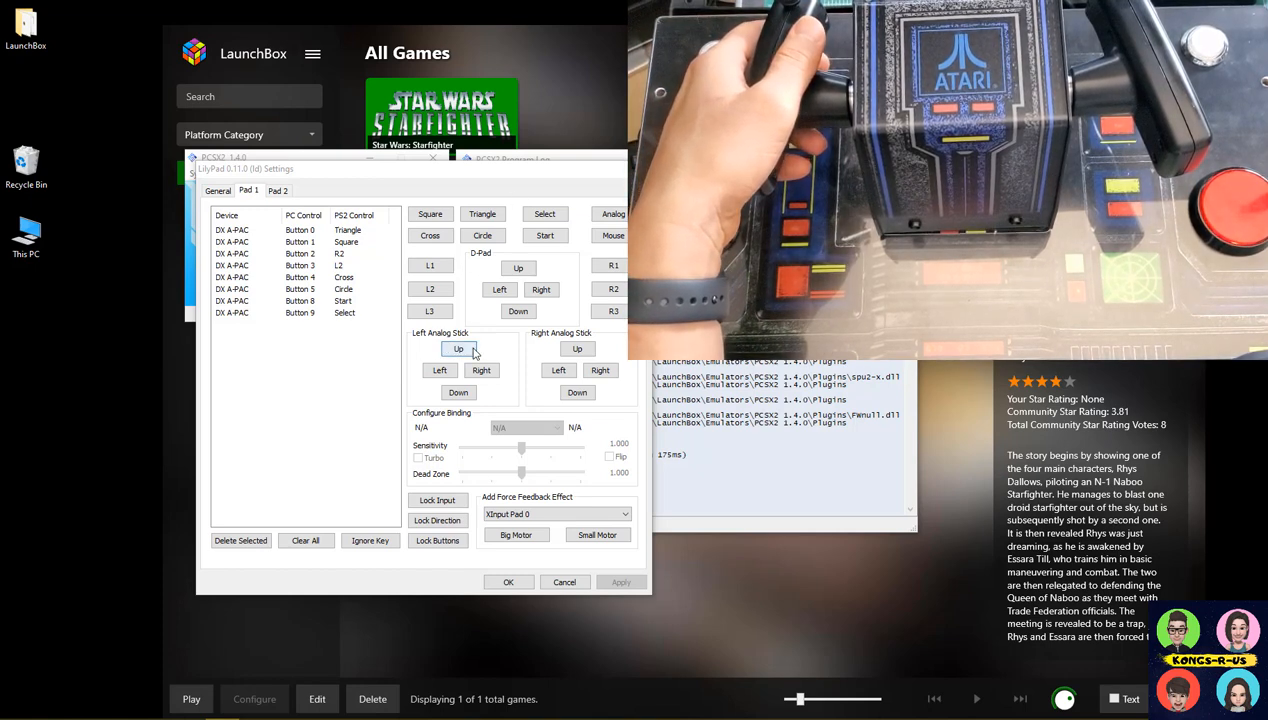
Step: Bind the left analog stick to A-PAC Y Axis + for up, Y Axis - for down, X Axis - for left, X Axis + for right, and apply
{"action": "left_click", "coordinate": [459, 349]}
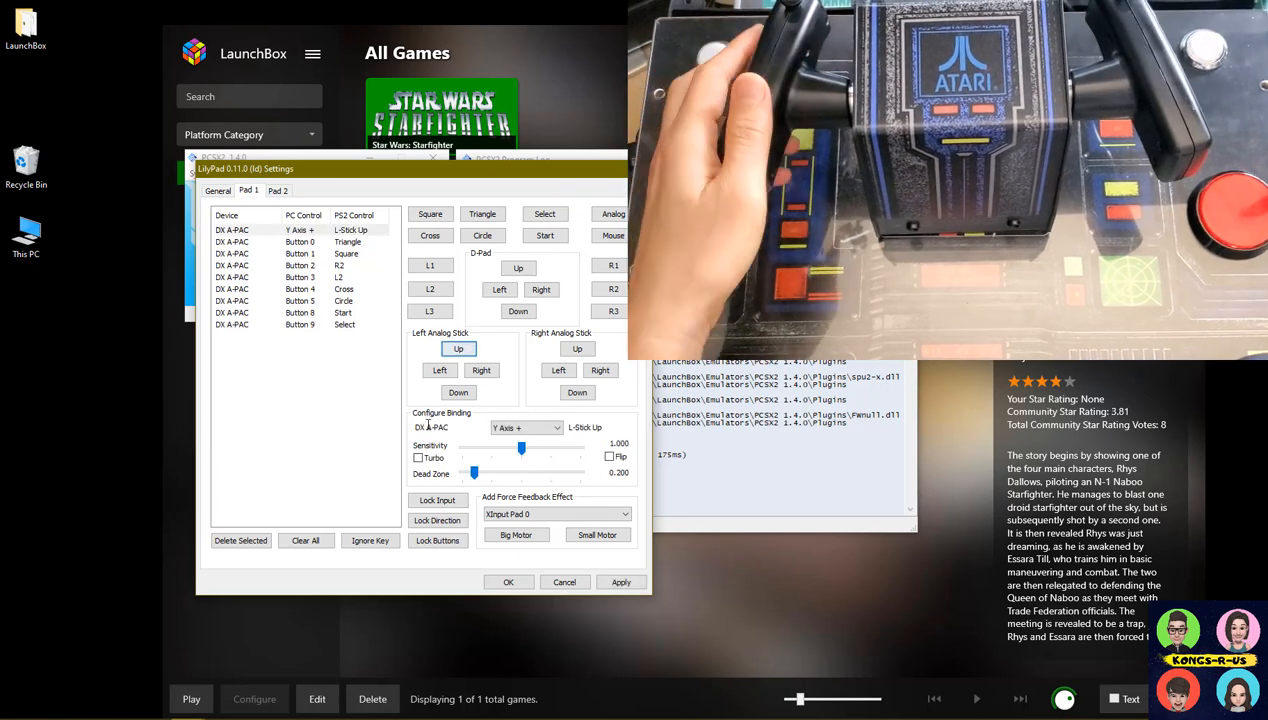
{"action": "left_click", "coordinate": [452, 392]}
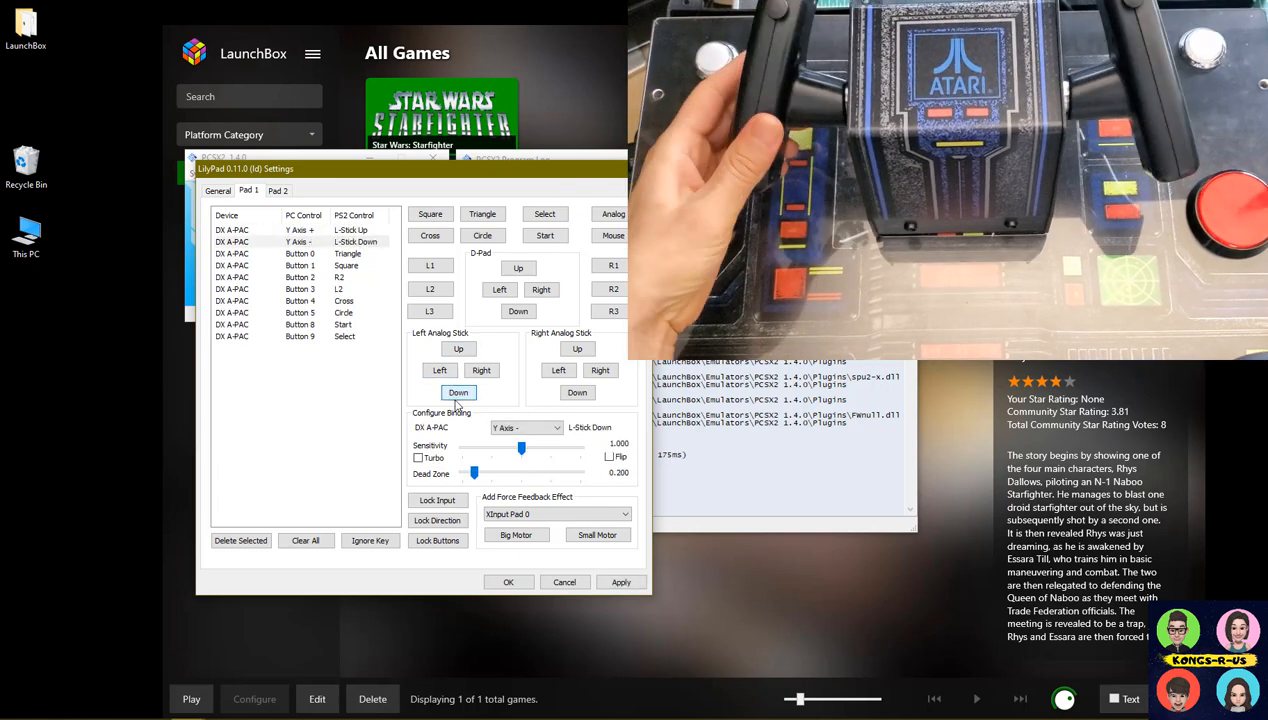
{"action": "left_click", "coordinate": [446, 374]}
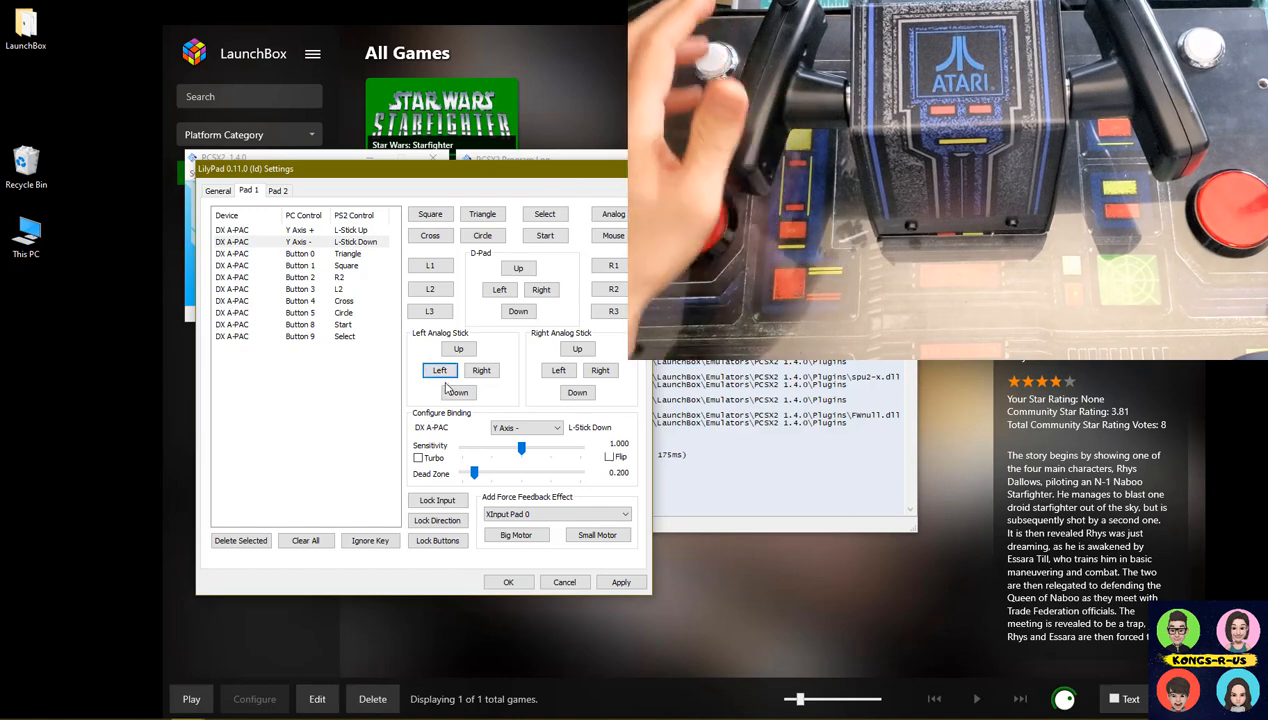
{"action": "left_click", "coordinate": [487, 374]}
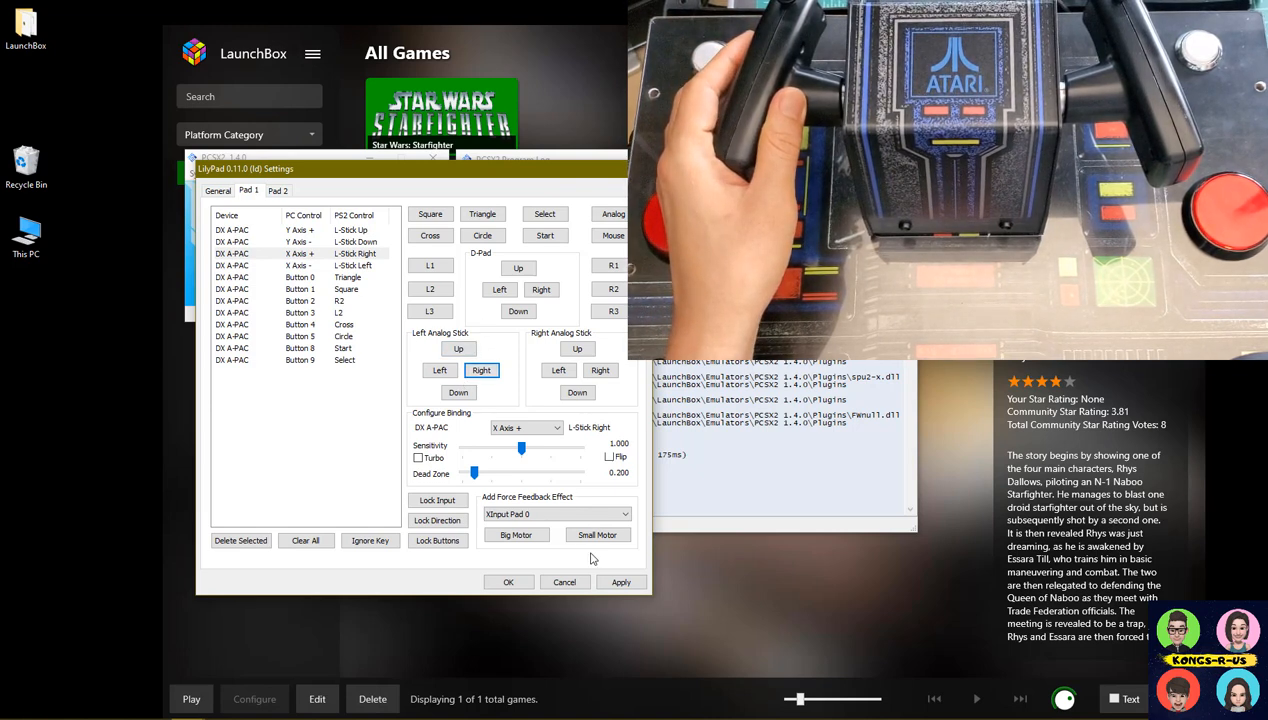
{"action": "left_click", "coordinate": [619, 582]}
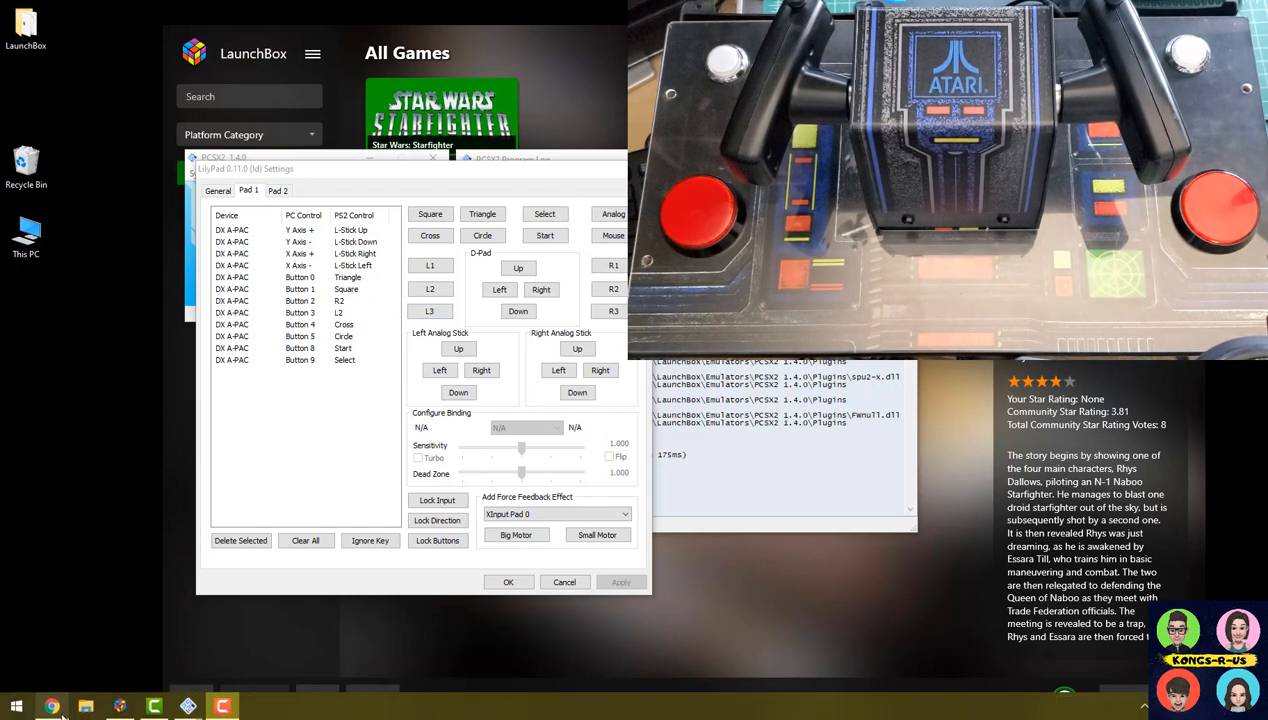
Step: Consult the Star Wars: Starfighter controls in the GameFAQs guide in Chrome, and rebind A-PAC Button 1 to R3 on Pad 1, saving the LilyPad settings
{"action": "left_click", "coordinate": [58, 711]}
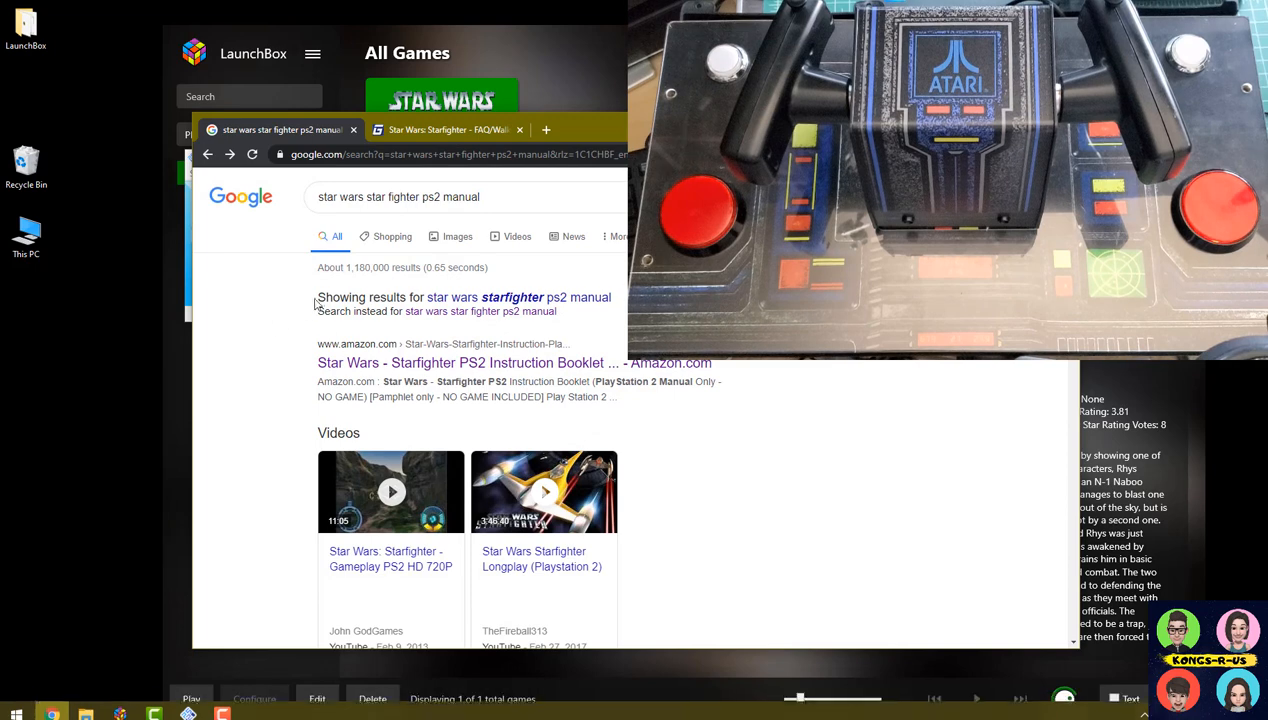
{"action": "left_click", "coordinate": [449, 131]}
{"action": "scroll", "coordinate": [440, 285], "scroll_direction": "down", "scroll_amount": 1}
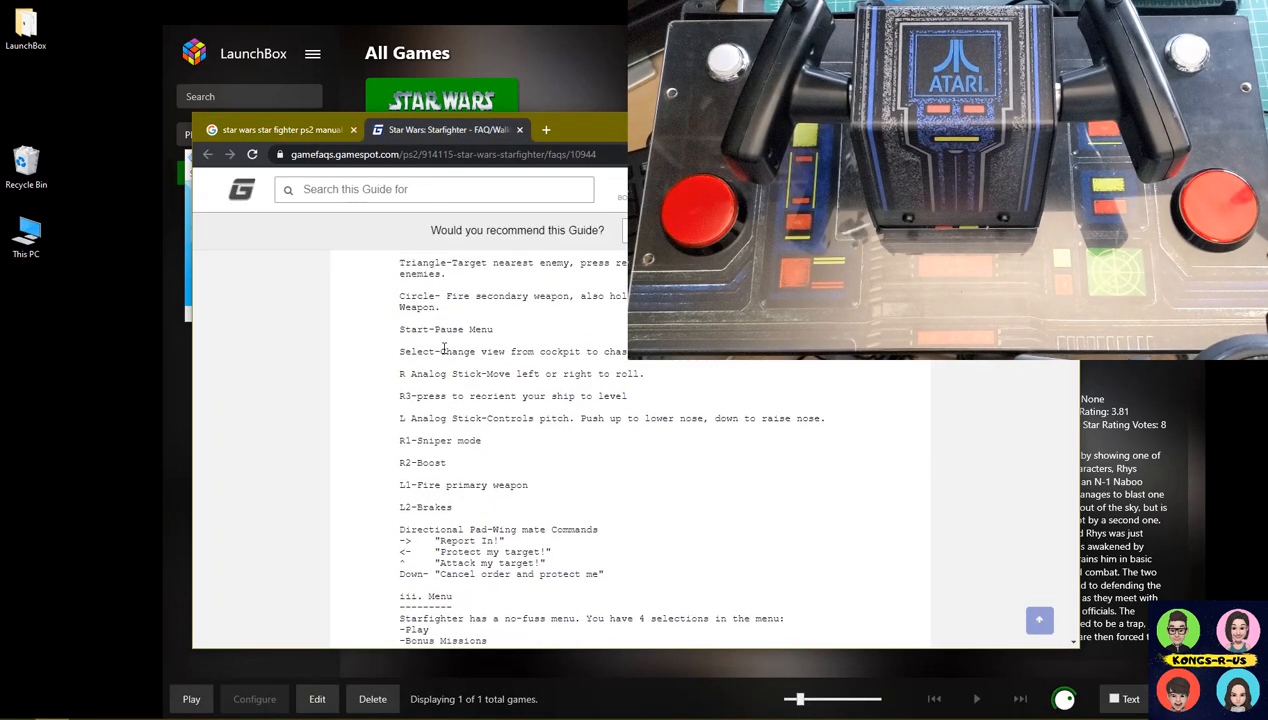
{"action": "scroll", "coordinate": [420, 290], "scroll_direction": "up", "scroll_amount": 1}
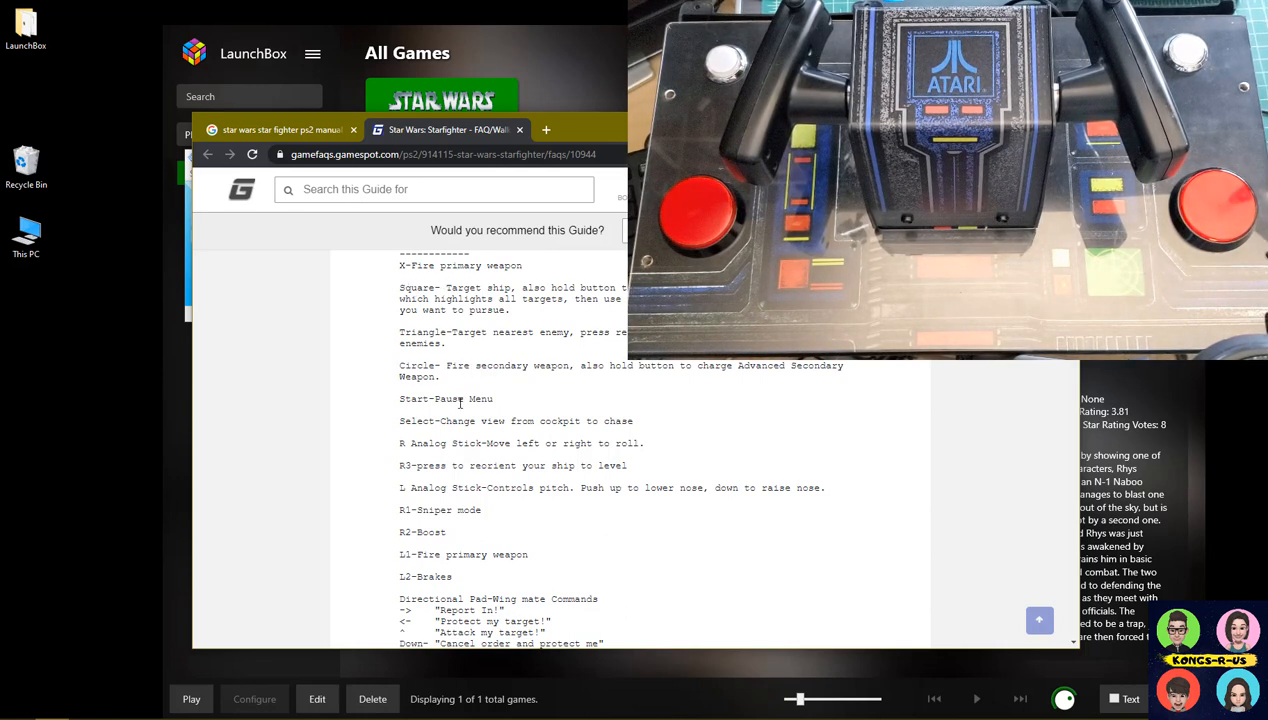
{"action": "scroll", "coordinate": [461, 401], "scroll_direction": "down", "scroll_amount": 1}
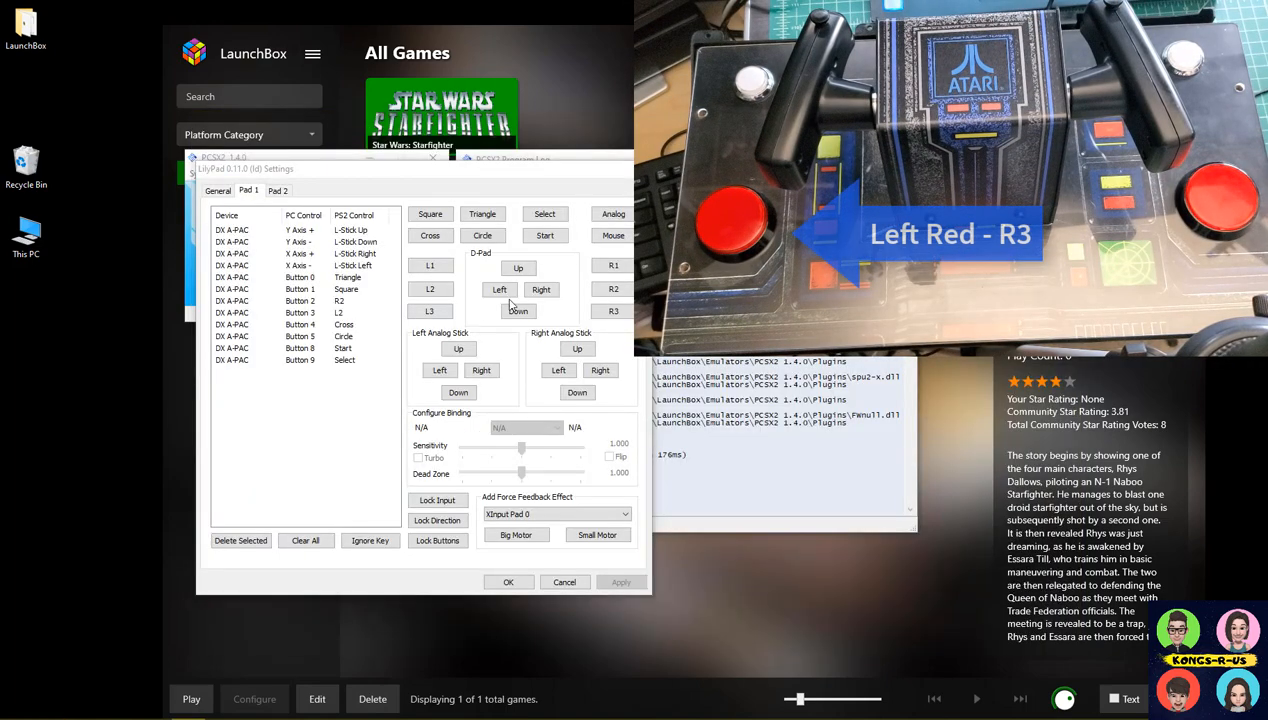
{"action": "left_click", "coordinate": [613, 312]}
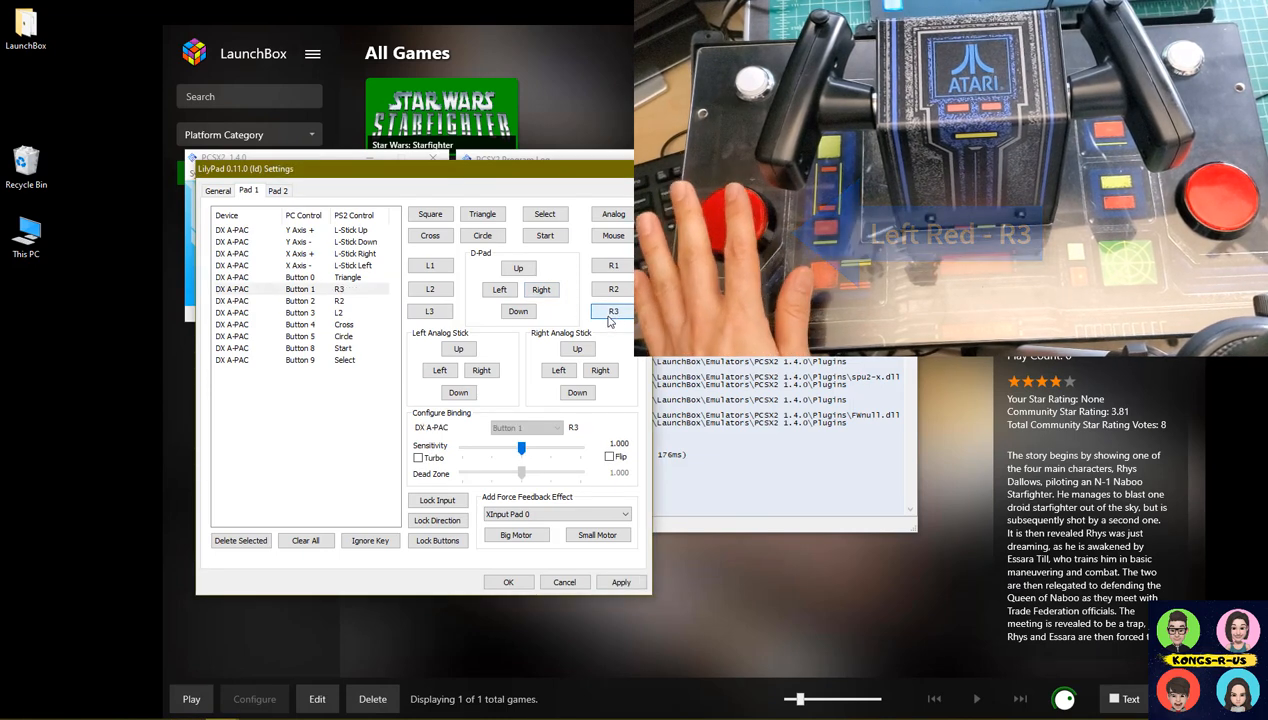
{"action": "left_click", "coordinate": [619, 582]}
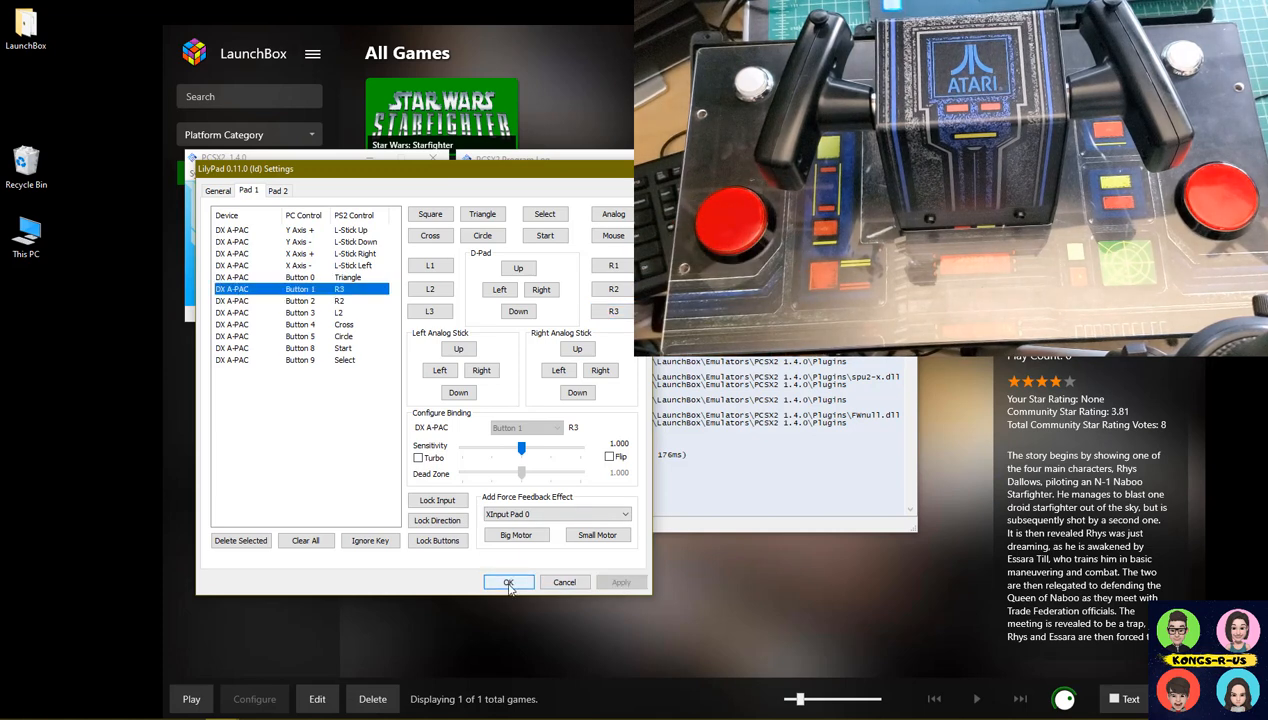
{"action": "left_click", "coordinate": [507, 582]}
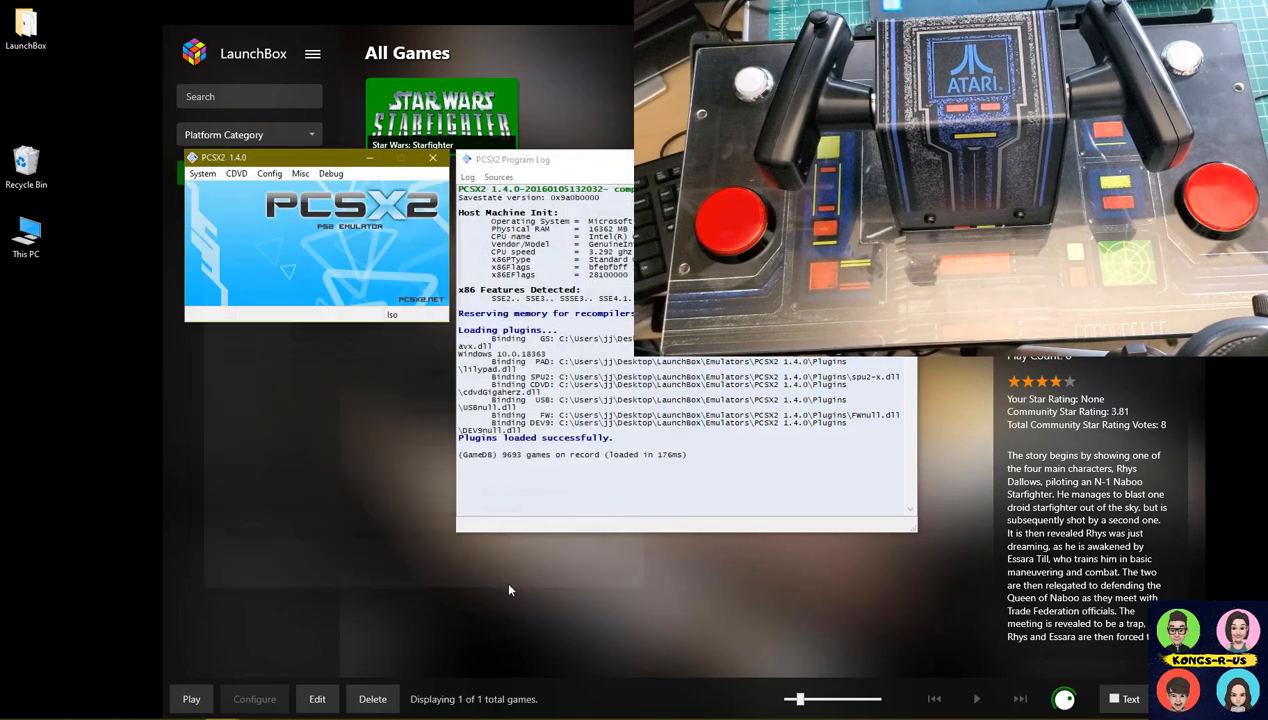
Step: Close PCSX2 and launch Star Wars: Starfighter from LaunchBox
{"action": "left_click", "coordinate": [432, 157]}
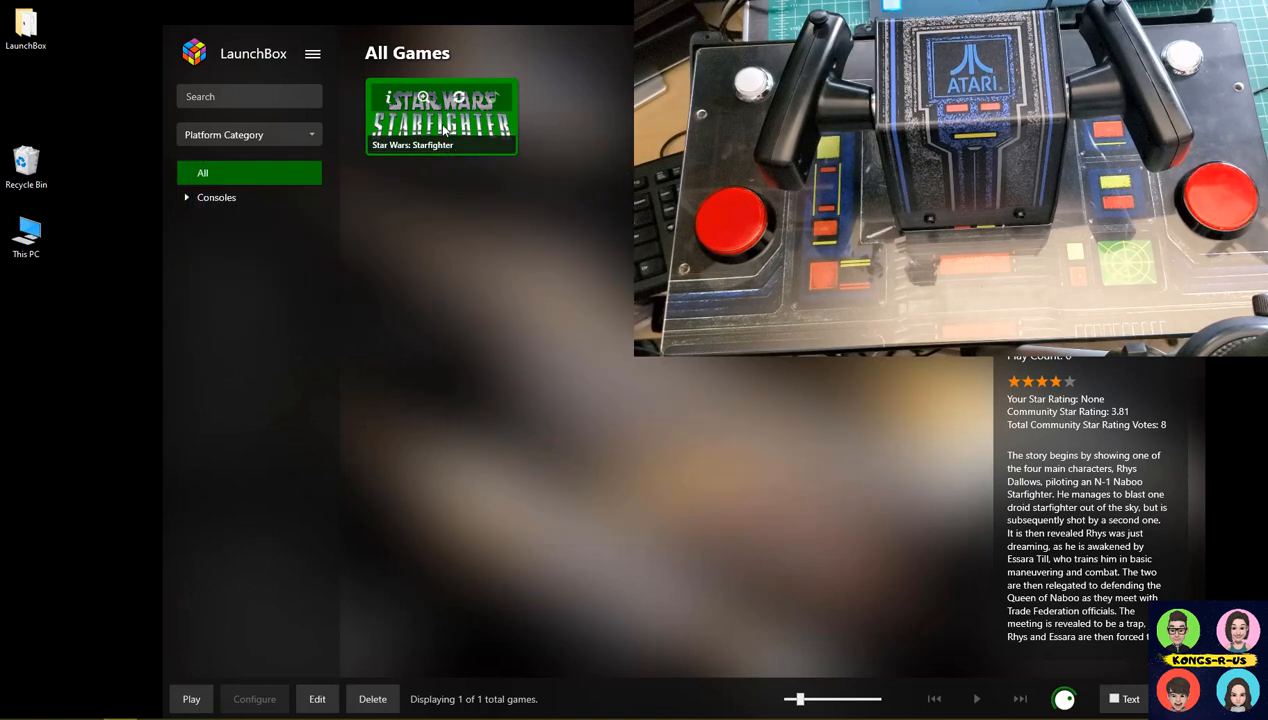
{"action": "double_click", "coordinate": [440, 125]}
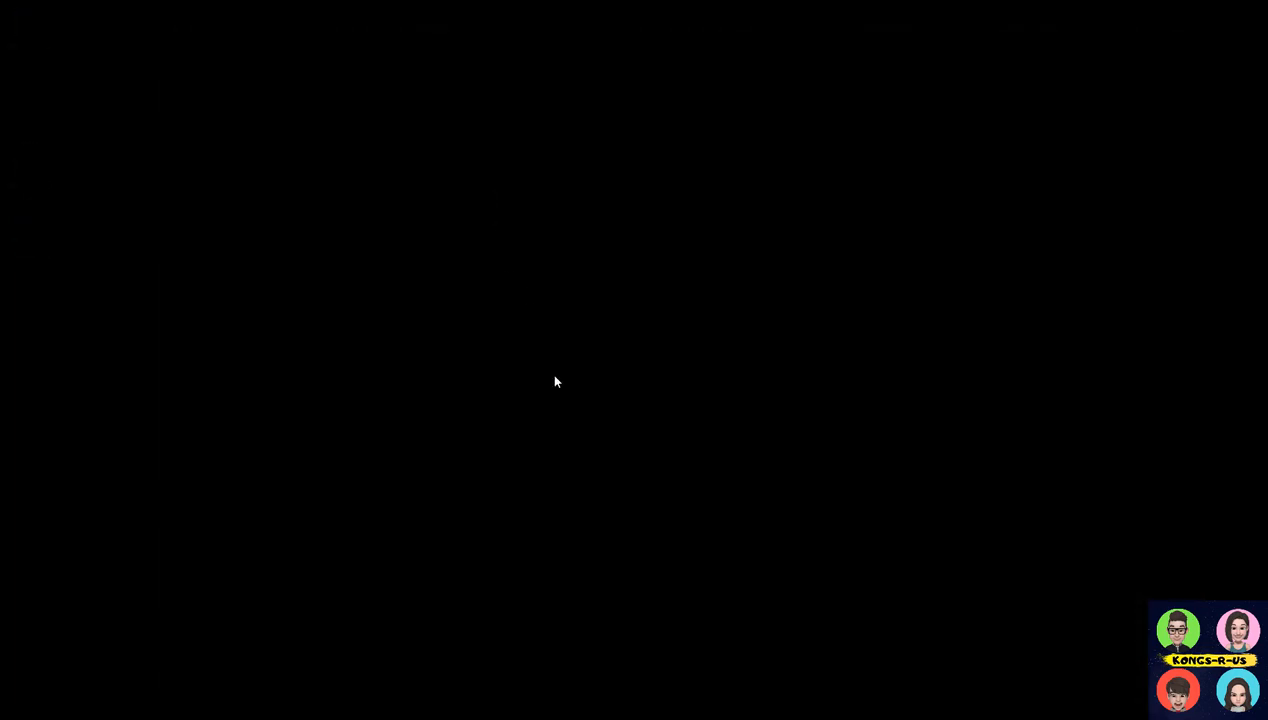